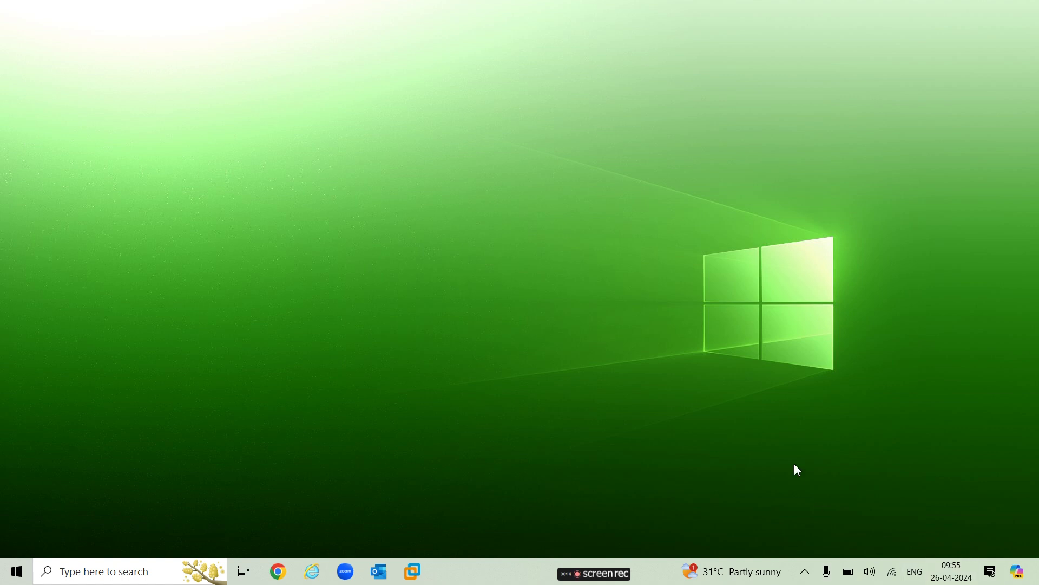
# - Open Chrome, search for "aws console login", and sign in to the AWS Management Console from the first result
pyautogui.click(278, 571)
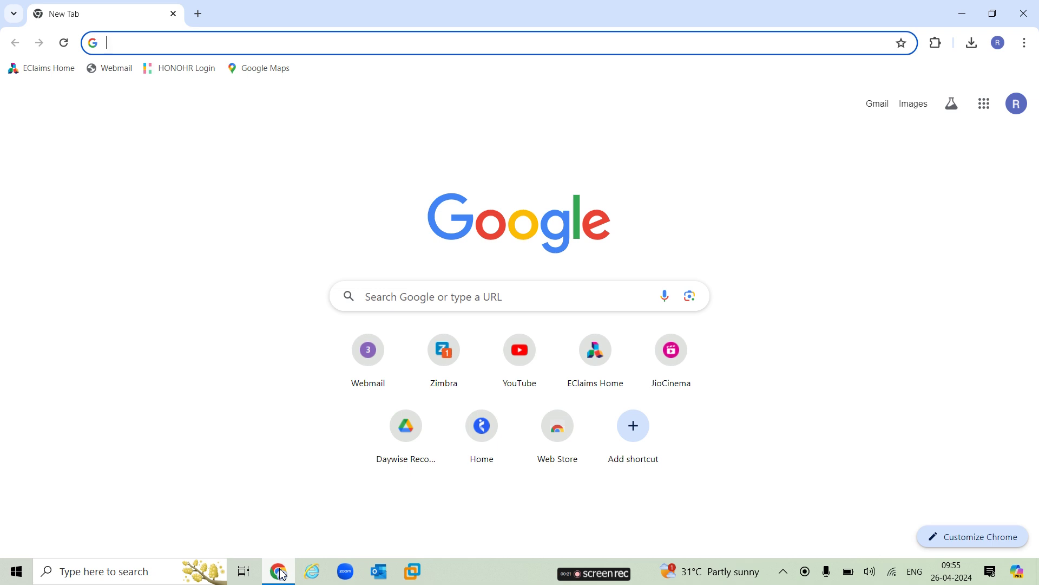
pyautogui.write('aws')
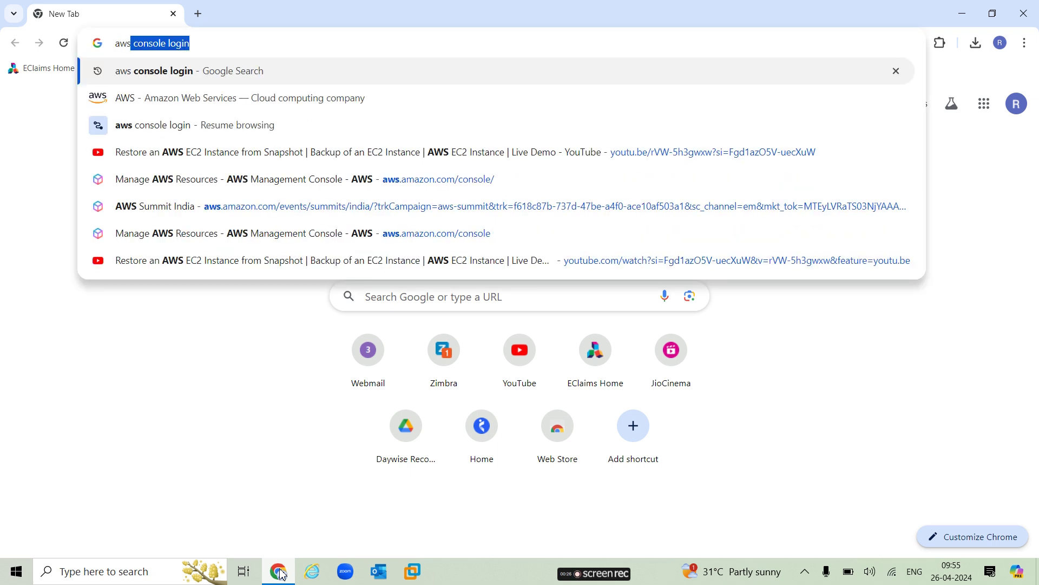
pyautogui.press('Right')
pyautogui.press('Return')
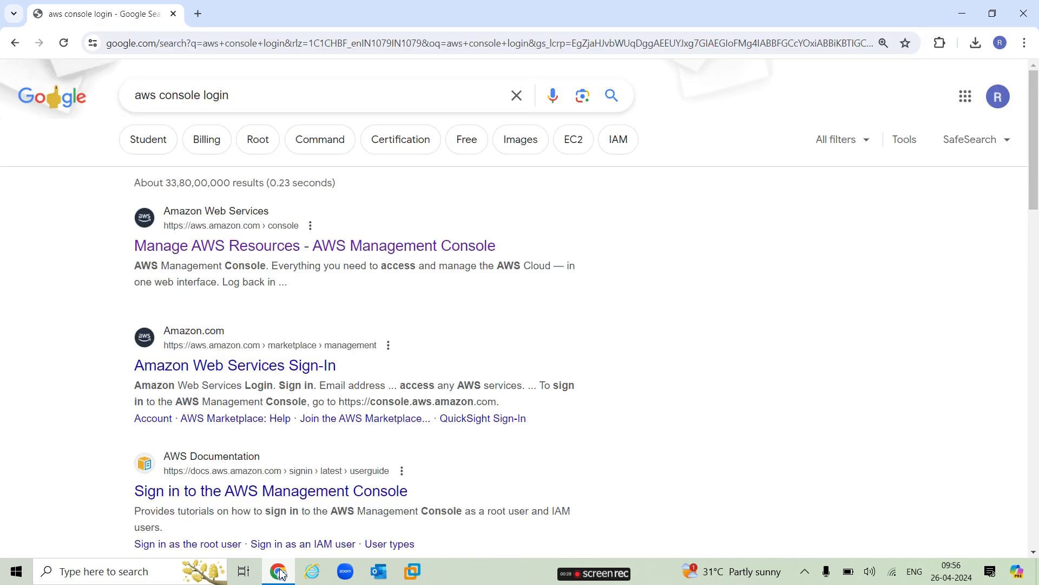
pyautogui.click(267, 246)
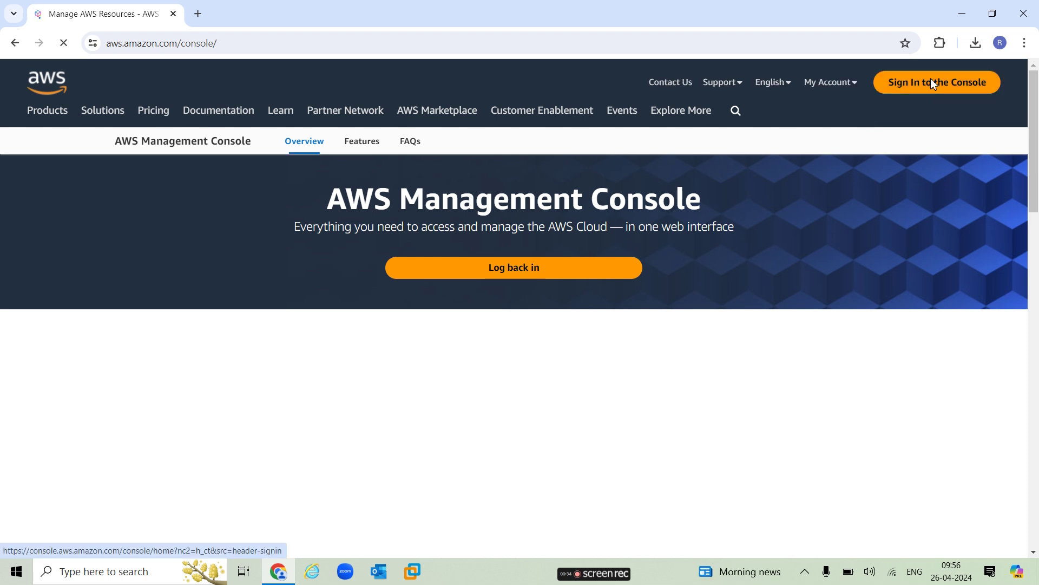
pyautogui.click(933, 85)
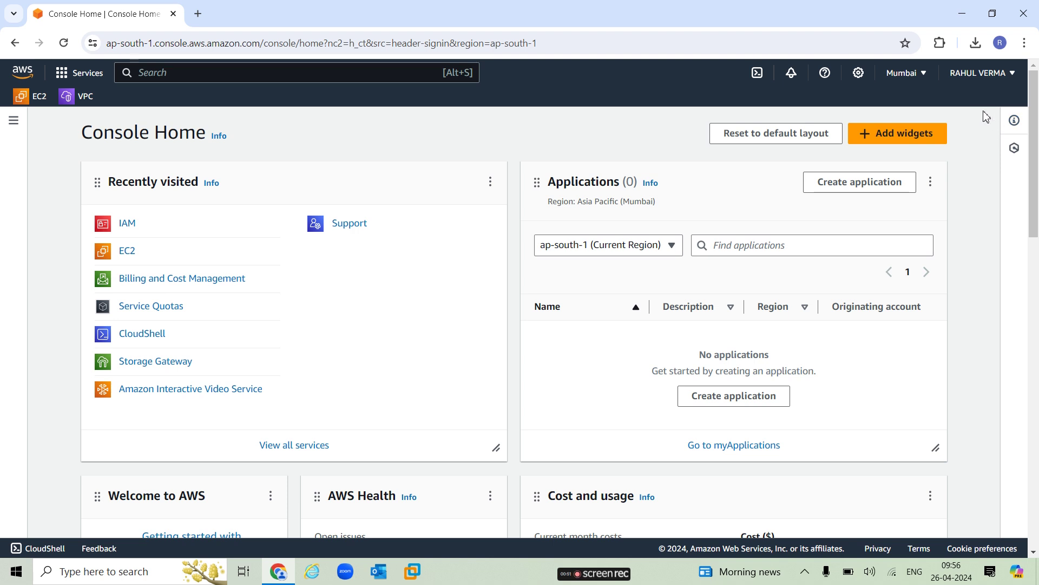
# - Open the security credentials page of the signed-in AWS account
pyautogui.click(1012, 74)
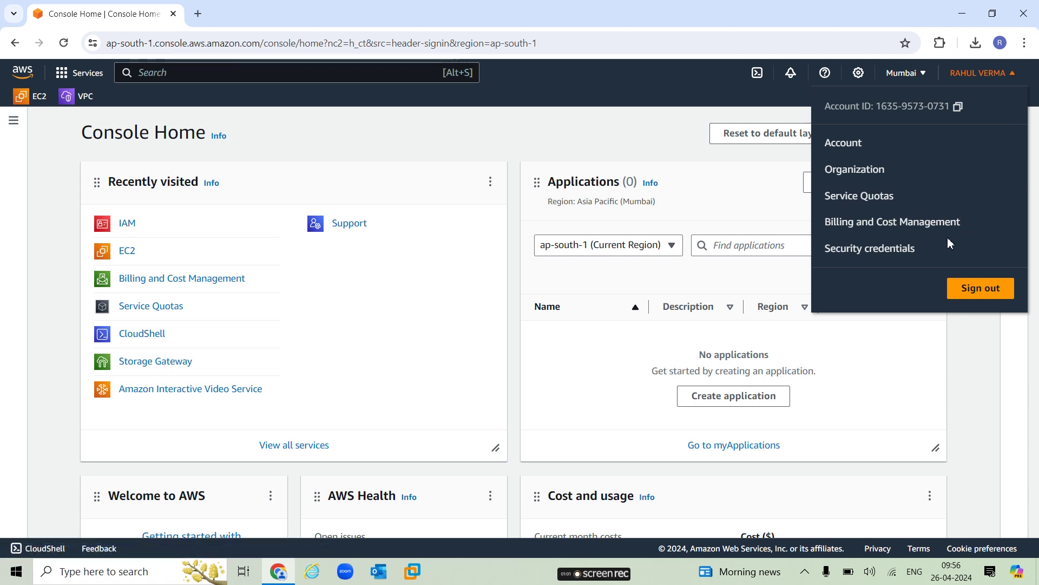
pyautogui.click(905, 250)
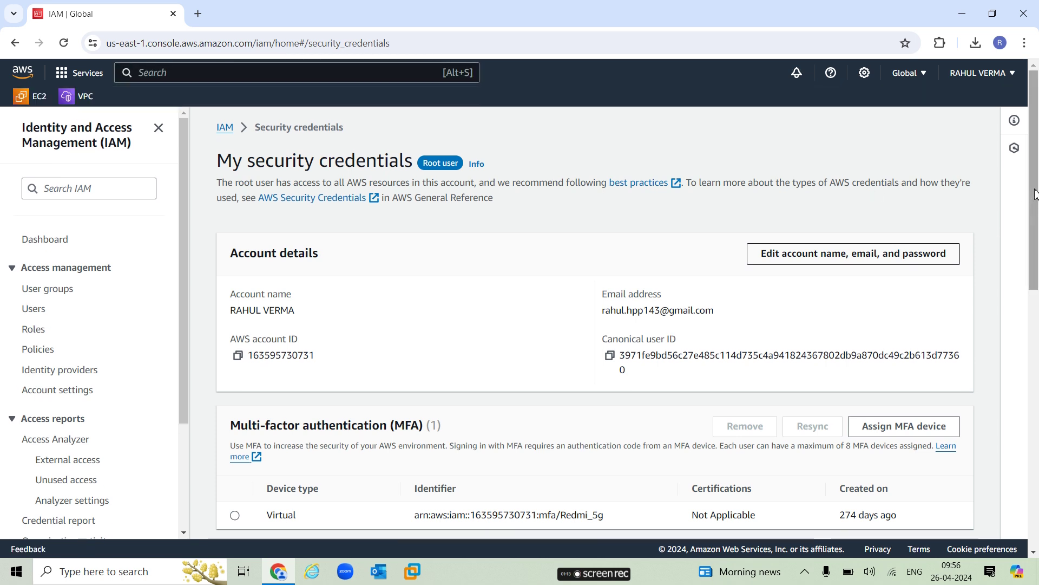
# - Create a root user access key, accepting the best-practice acknowledgement, and download its .csv file before finishing
pyautogui.moveTo(1034, 204); pyautogui.dragTo(1037, 243)
pyautogui.scroll(-2, 1037, 243)
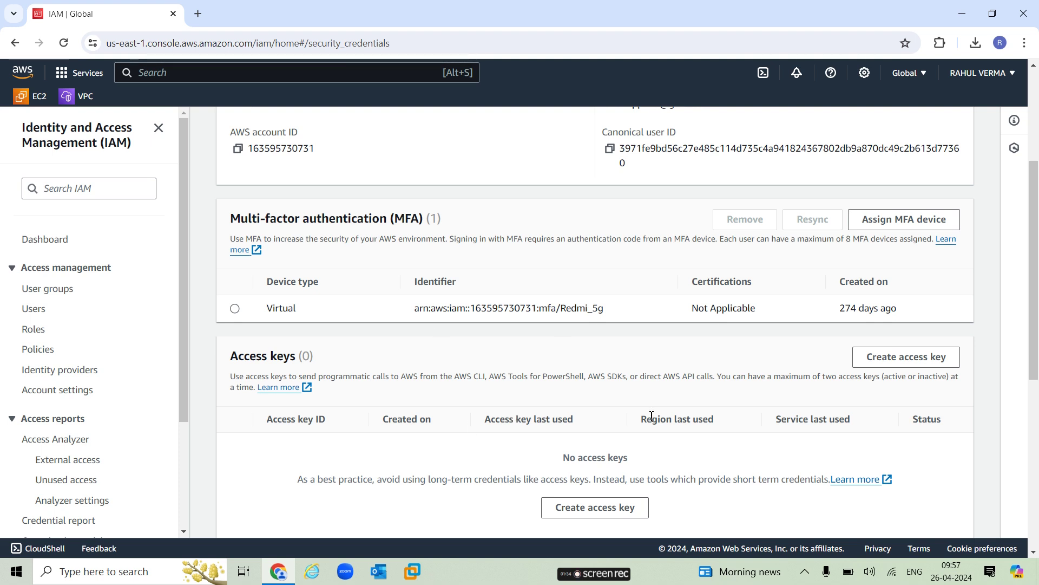
pyautogui.click(914, 364)
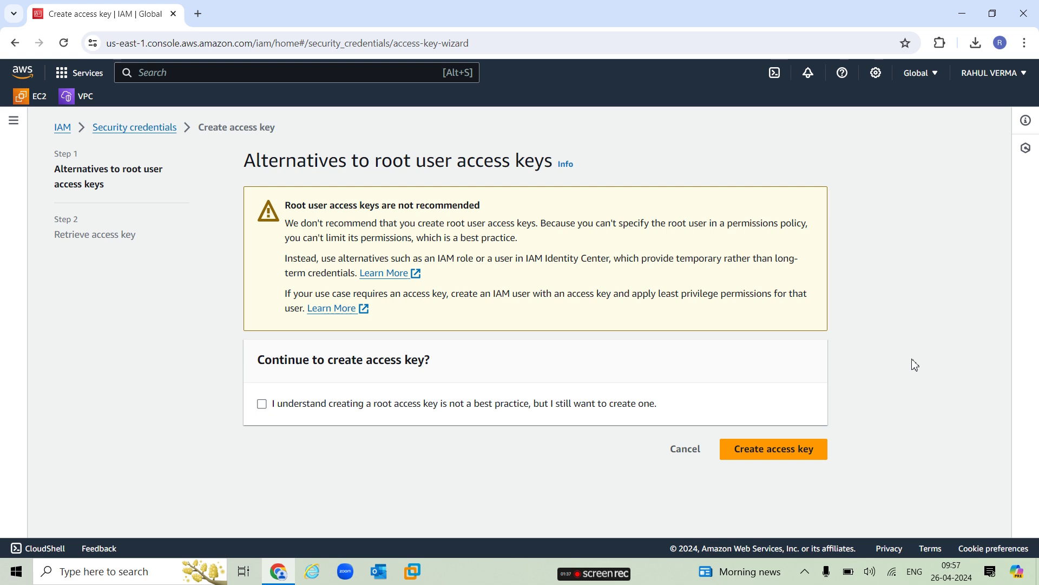
pyautogui.click(263, 405)
pyautogui.click(801, 456)
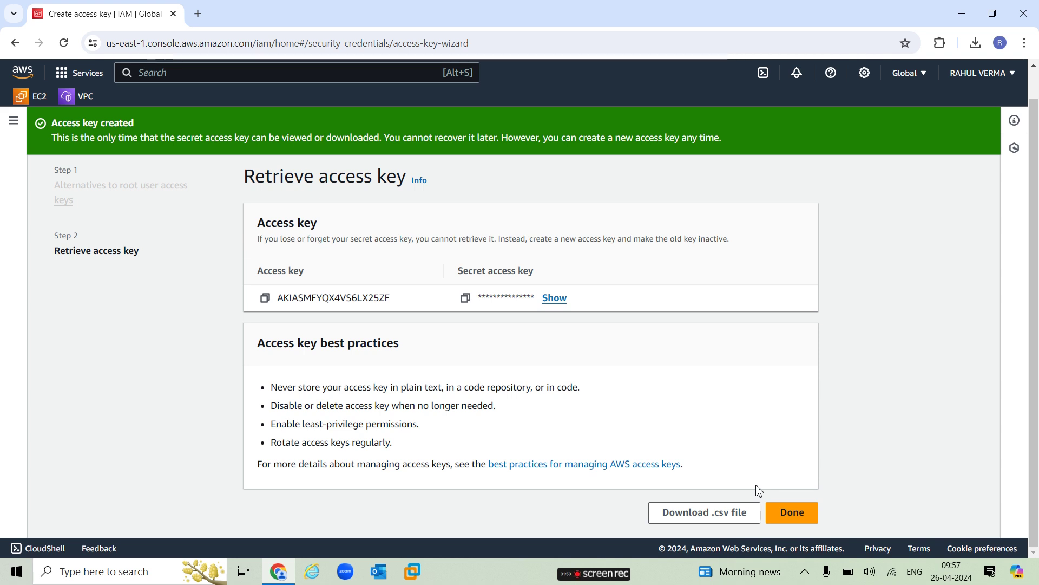
pyautogui.click(707, 513)
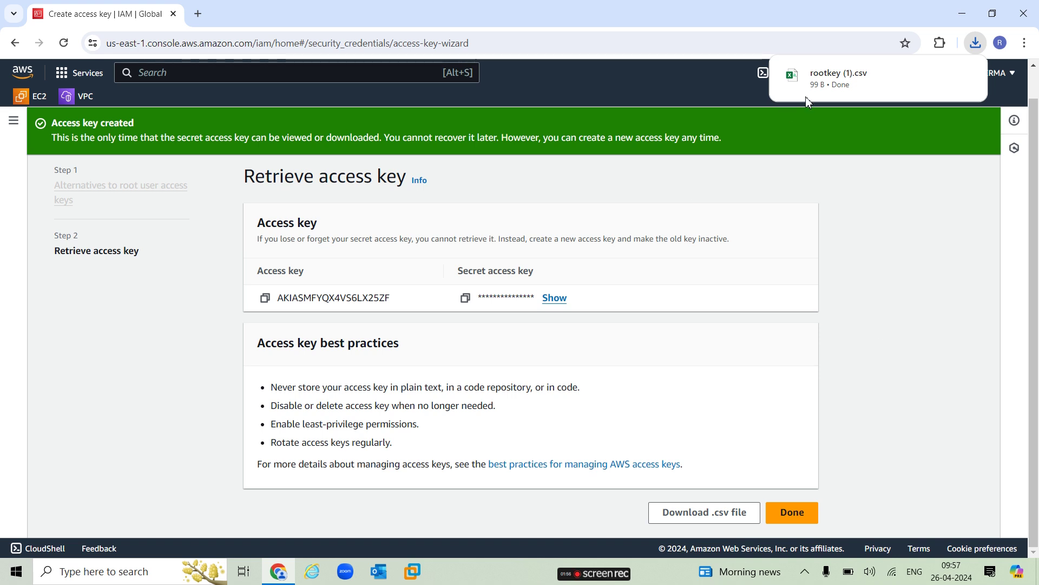
pyautogui.click(791, 512)
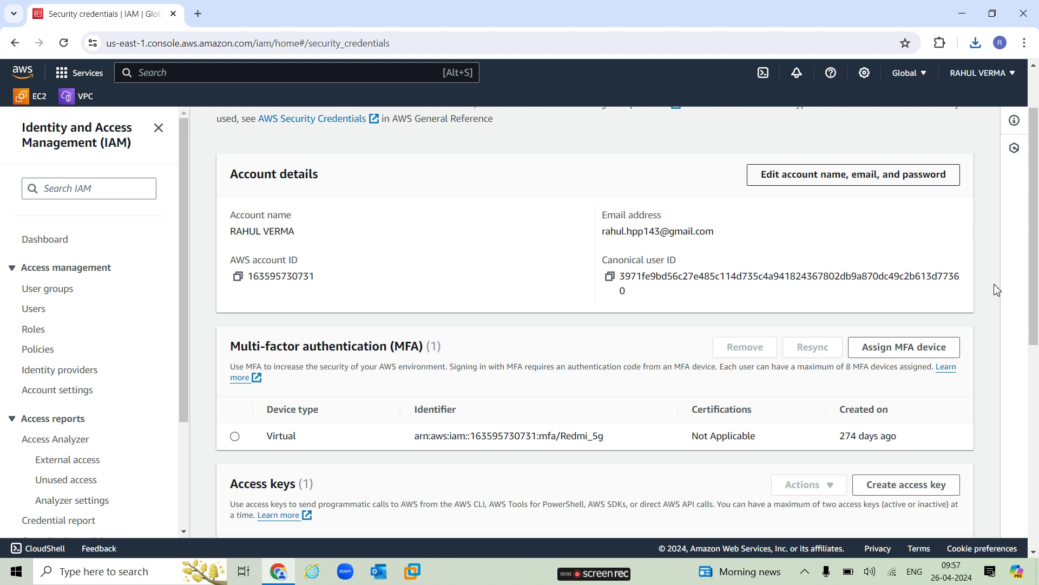
# - Minimize the browser, then find and open Command Prompt in a maximized window
pyautogui.click(962, 13)
pyautogui.click(125, 569)
pyautogui.write('cmd')
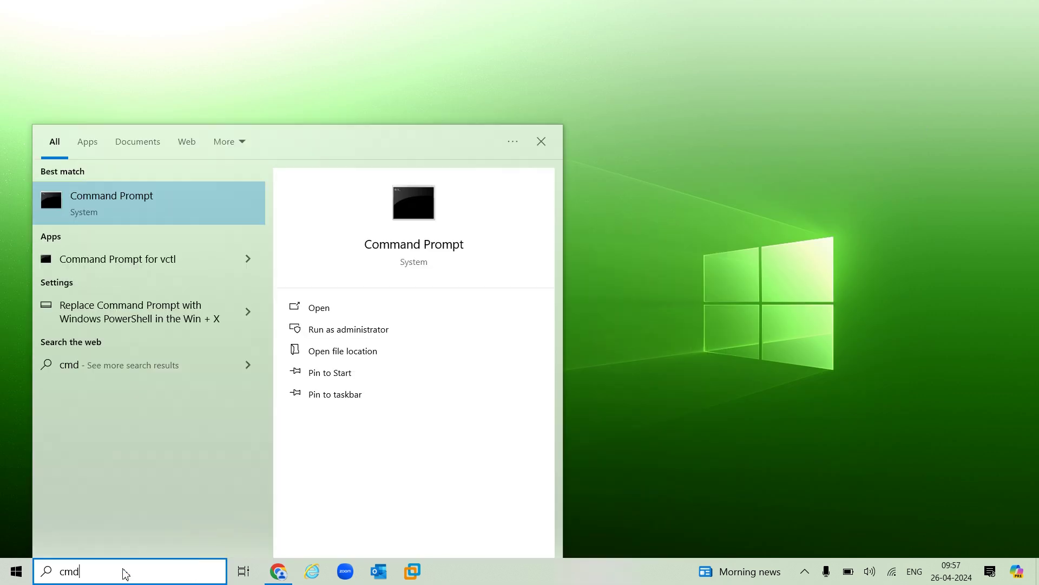
pyautogui.press('Return')
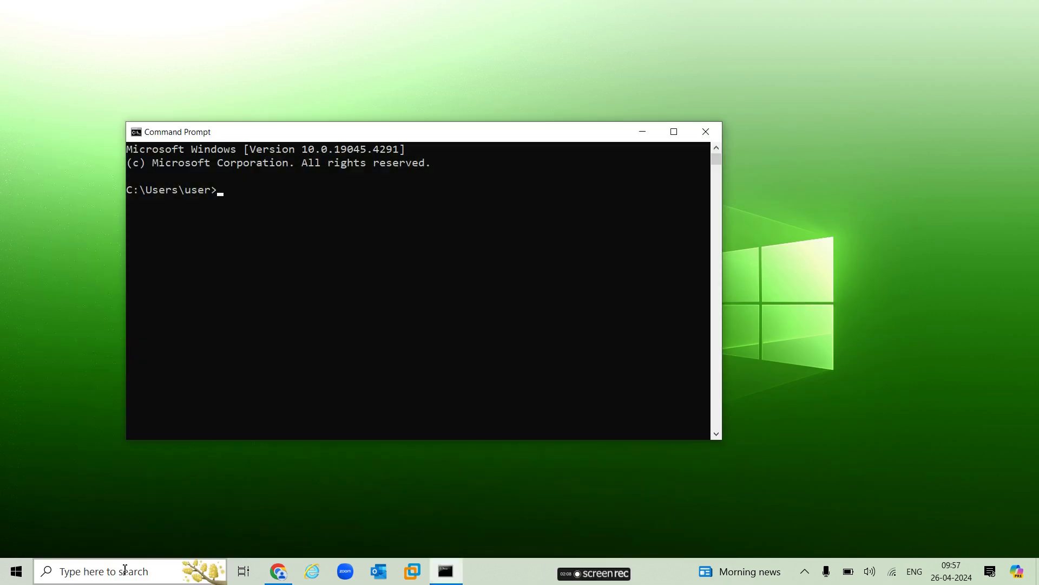
pyautogui.click(674, 131)
# - Change the console text to green with the command "color 2"
pyautogui.click(189, 136)
pyautogui.write('colo')
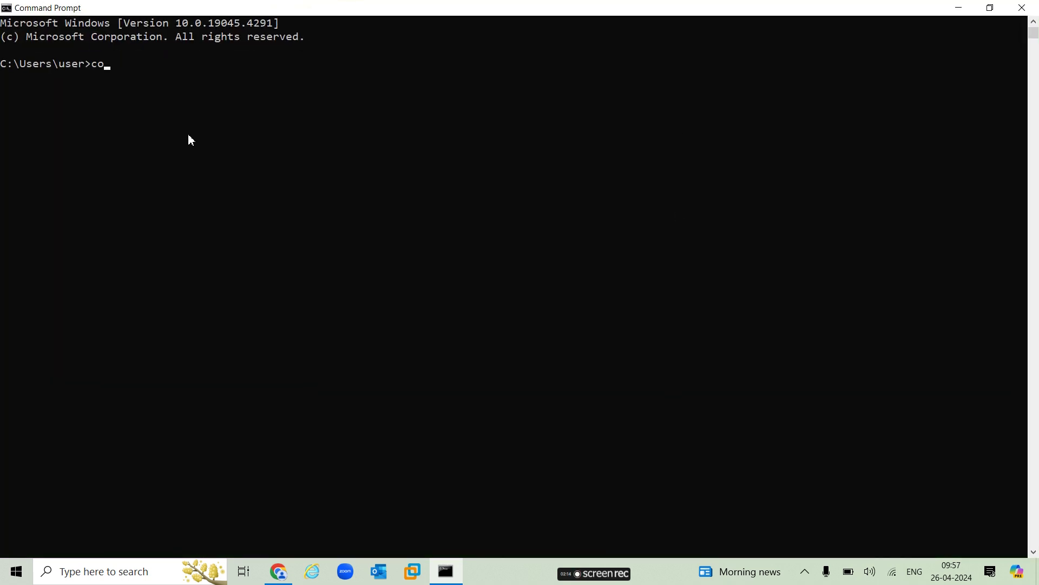
pyautogui.write('r 2')
pyautogui.press('Return')
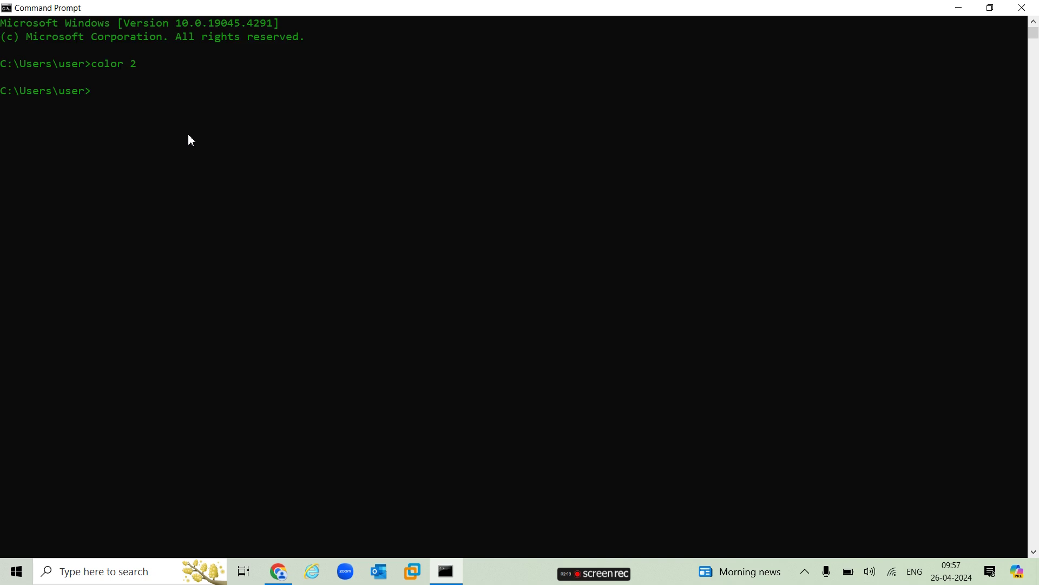
# - Set the Command Prompt font size to 24 and run "color 2" again
pyautogui.rightClick(11, 13)
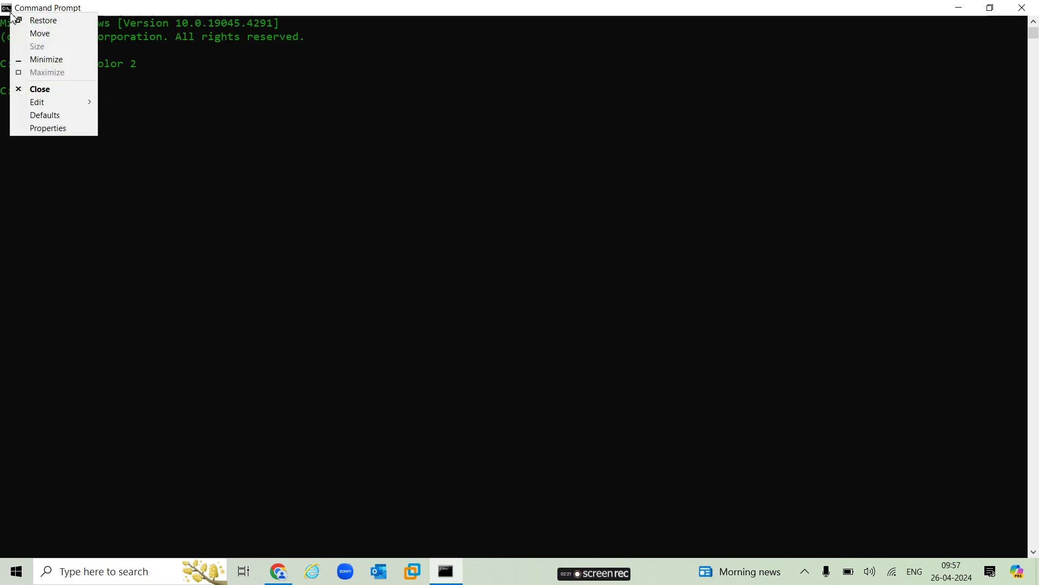
pyautogui.click(63, 128)
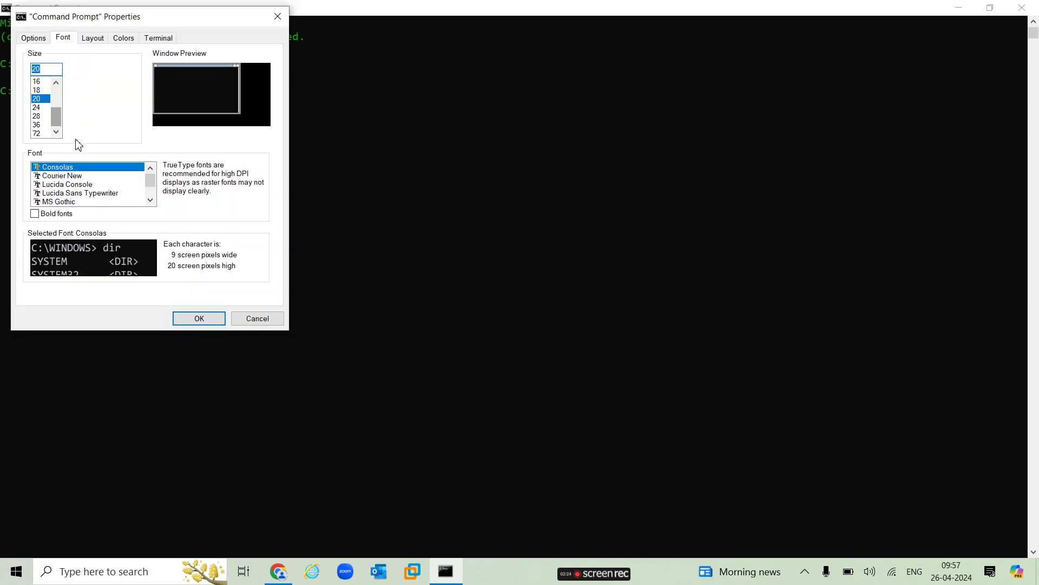
pyautogui.click(38, 108)
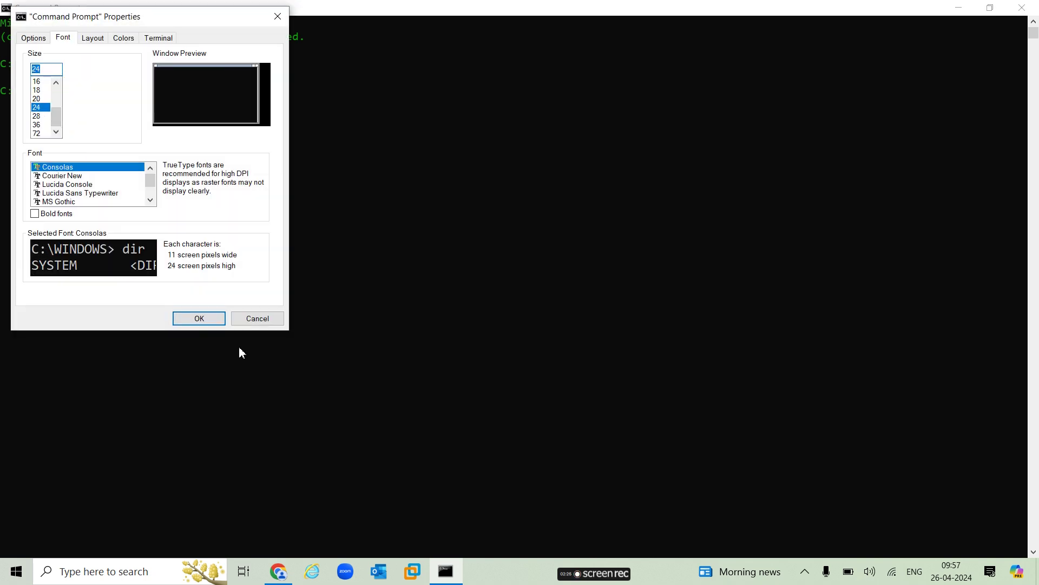
pyautogui.click(212, 322)
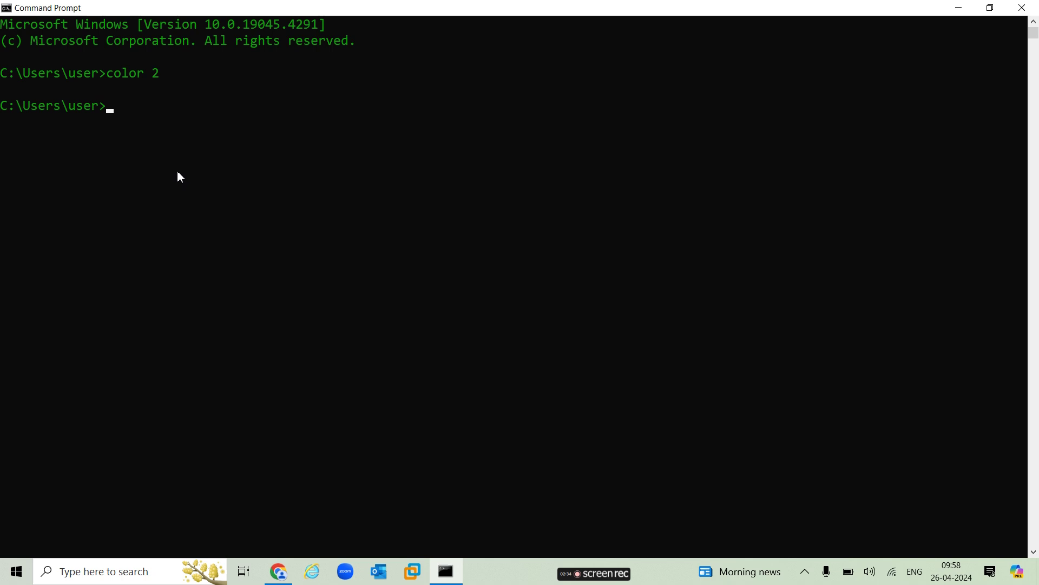
pyautogui.write('color 2')
pyautogui.press('Return')
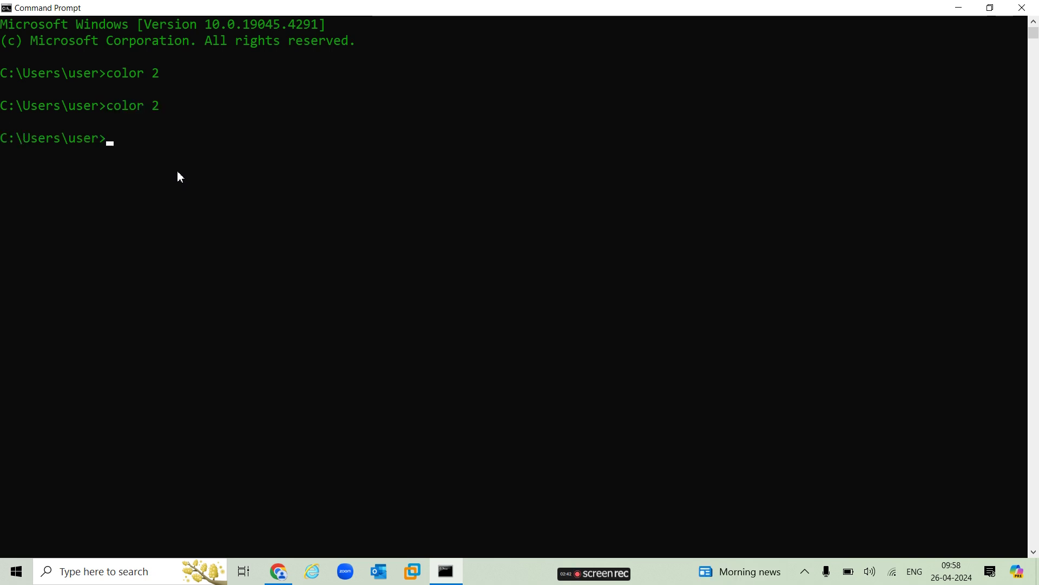
# - Start the AWS CLI credential setup by running "aws configure"
pyautogui.write('aws ')
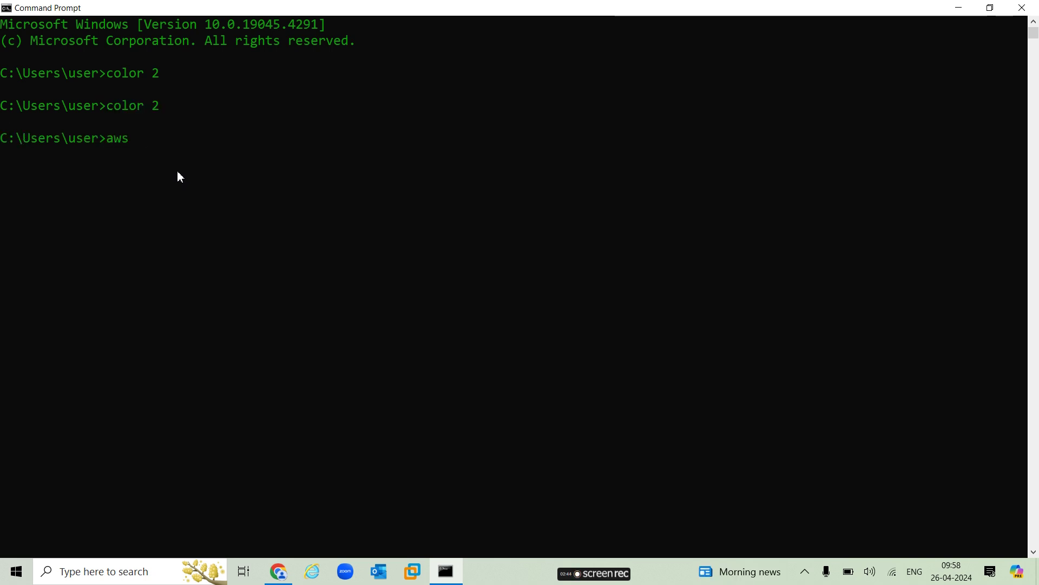
pyautogui.write('conf')
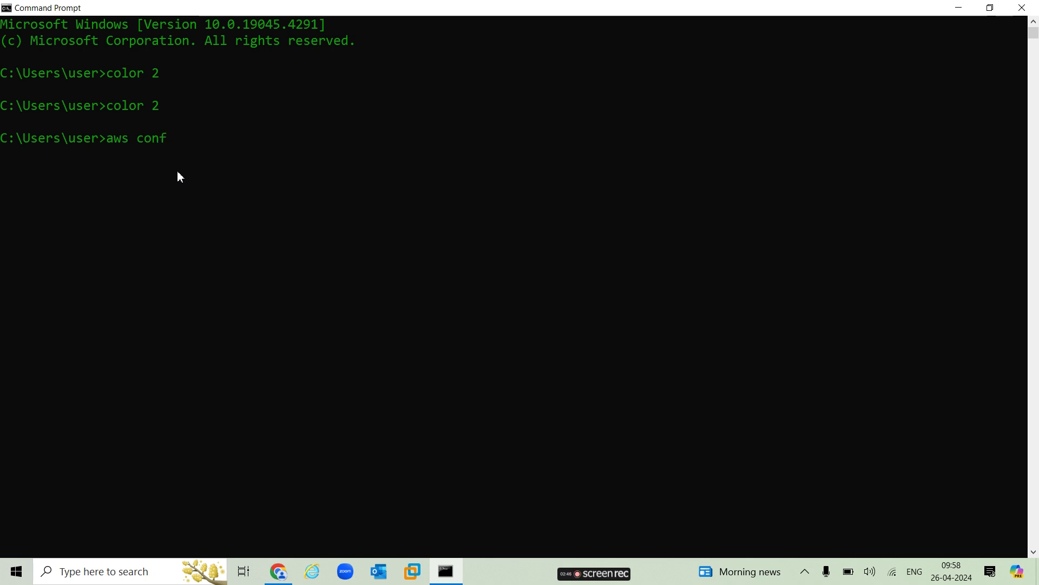
pyautogui.write('igure')
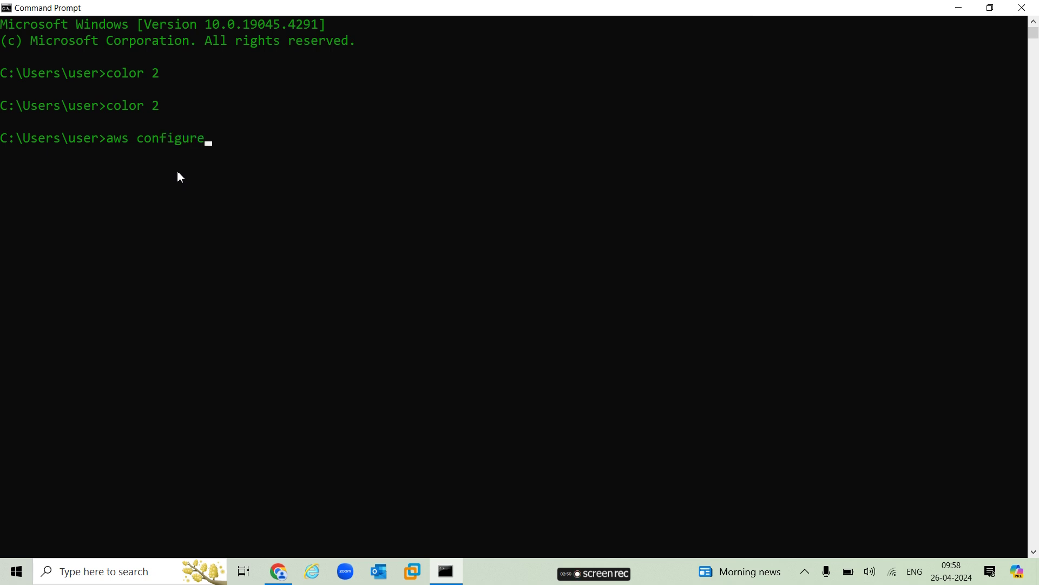
pyautogui.press('Return')
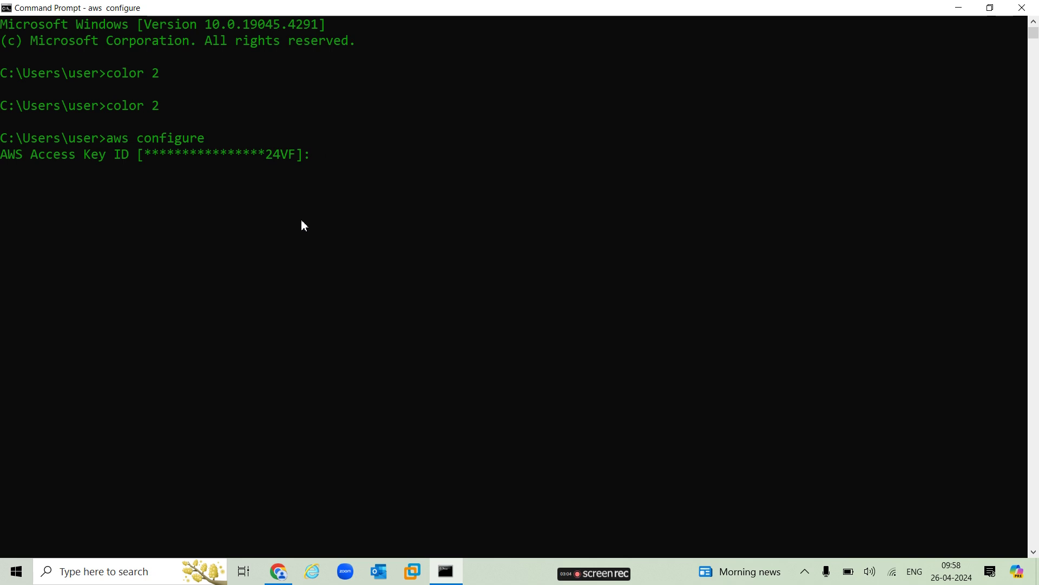
# - Open rootkey (1).csv from the Downloads folder in Excel and copy the access key ID from cell A2
pyautogui.press('super+e')
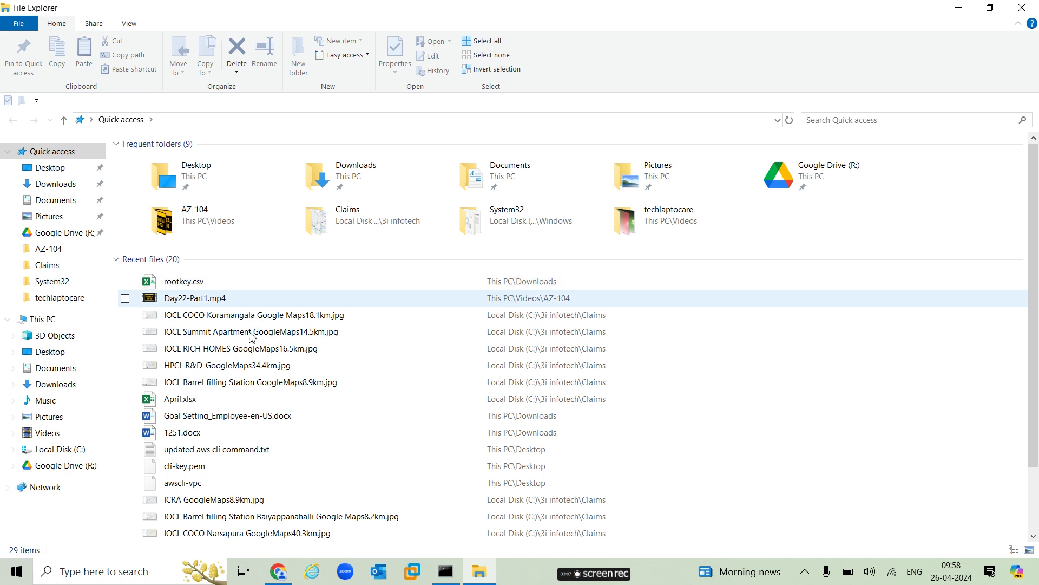
pyautogui.click(65, 185)
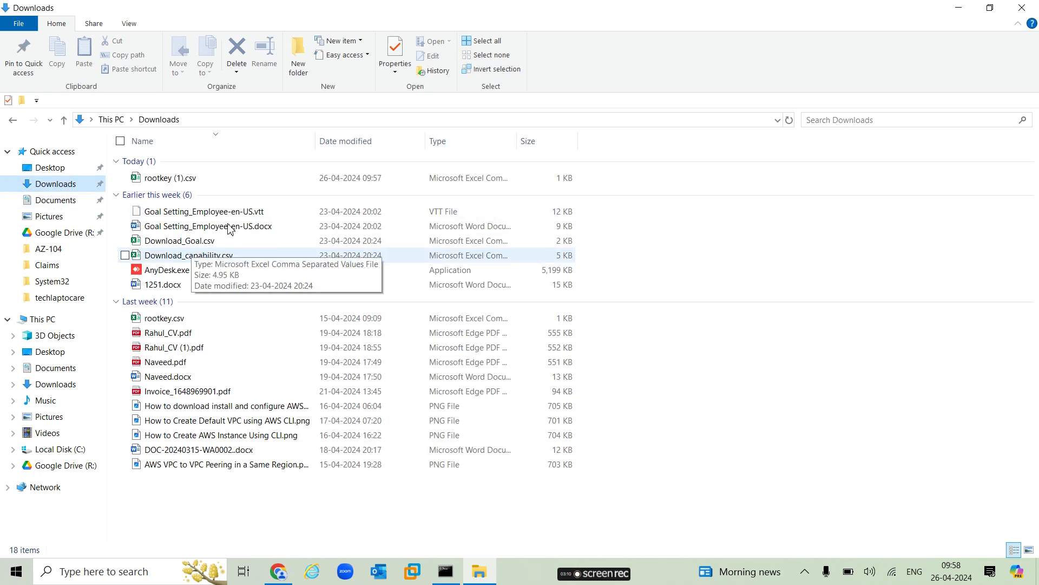
pyautogui.doubleClick(189, 179)
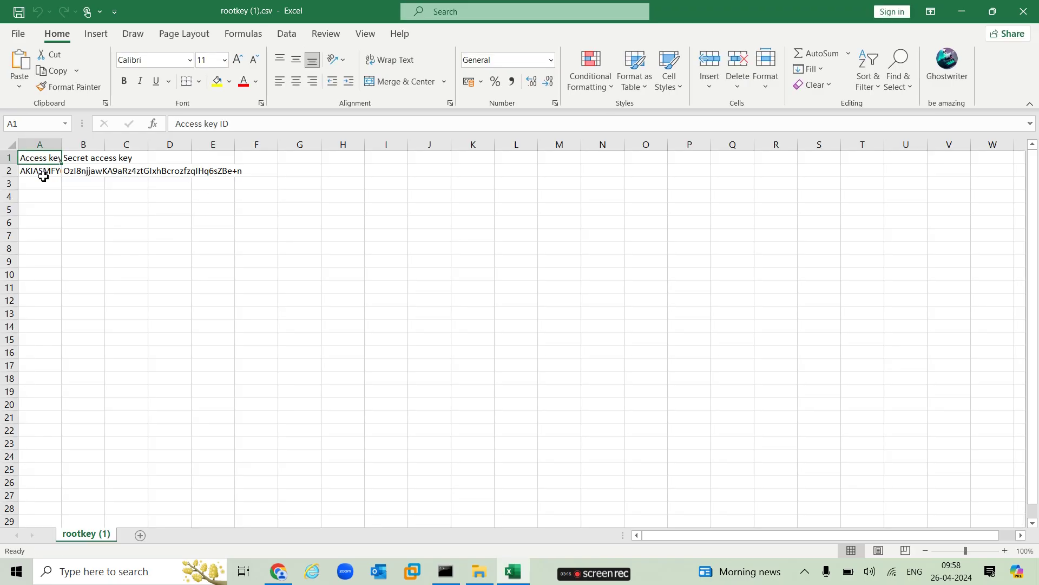
pyautogui.click(44, 175)
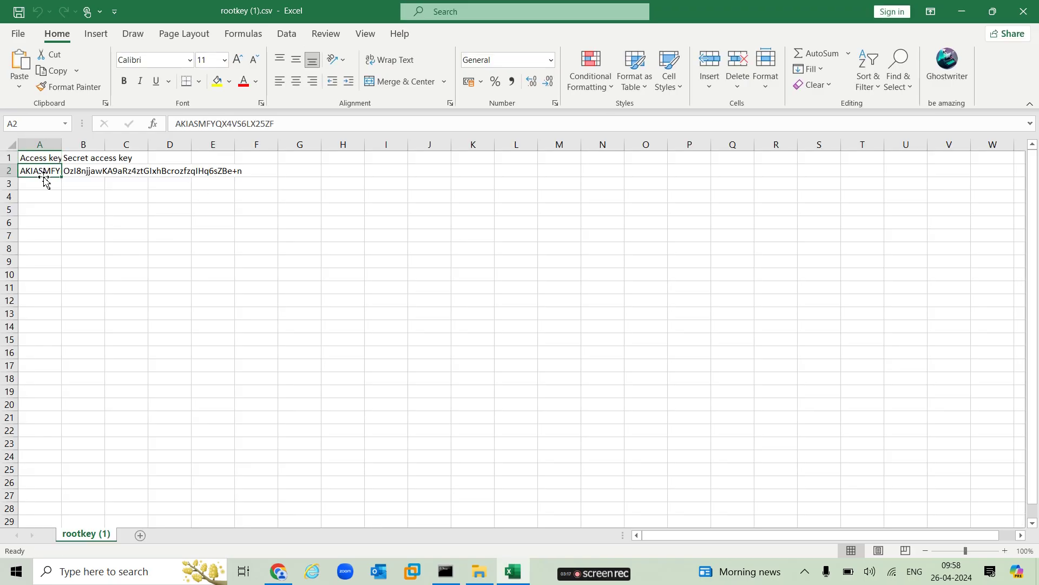
pyautogui.moveTo(307, 126); pyautogui.dragTo(170, 128)
pyautogui.press('super+c')
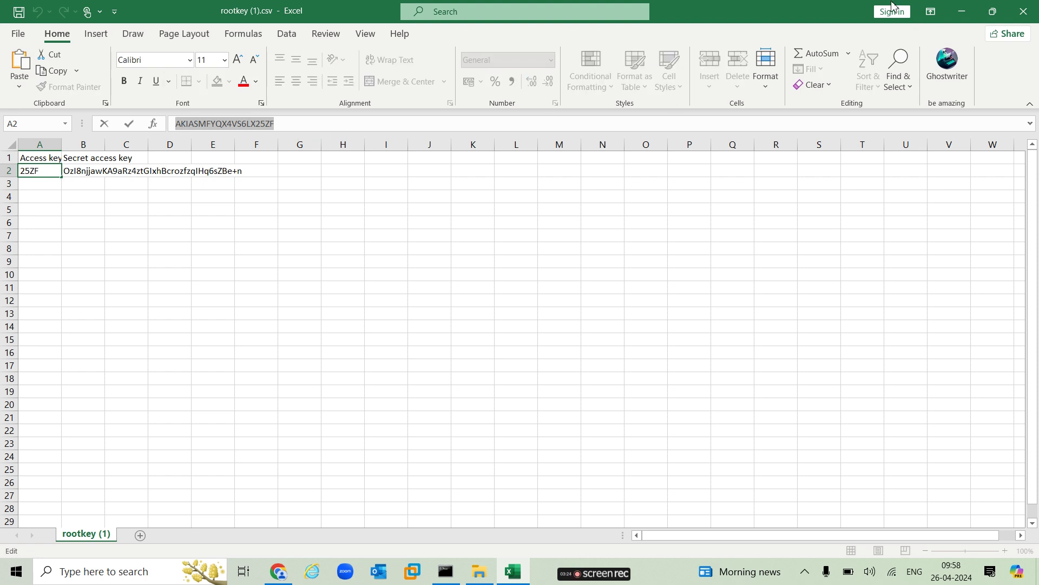
# - Return to Command Prompt and paste the copied access key ID as the AWS Access Key ID
pyautogui.click(964, 20)
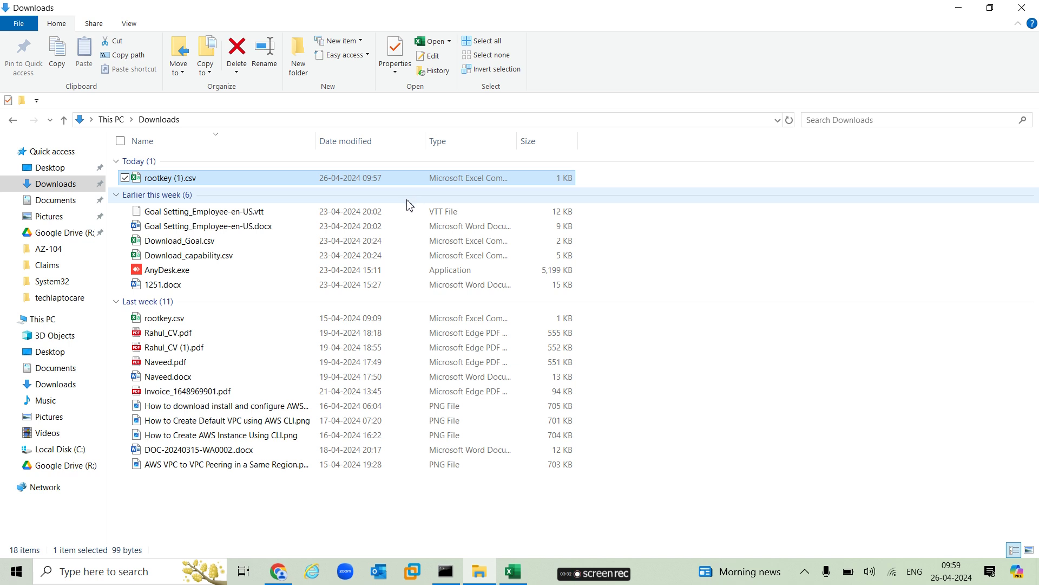
pyautogui.click(959, 8)
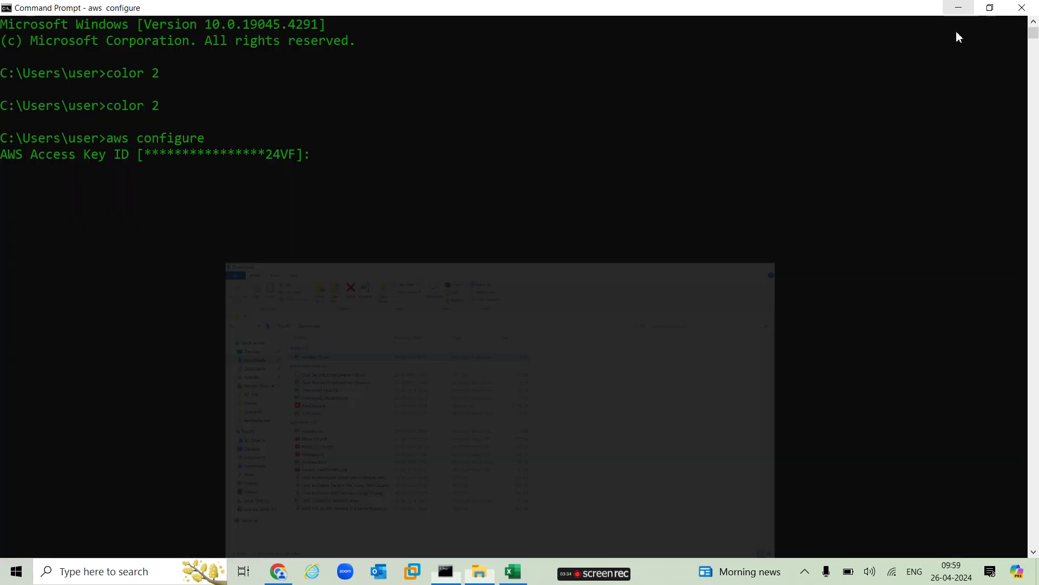
pyautogui.rightClick(323, 160)
pyautogui.press('Return')
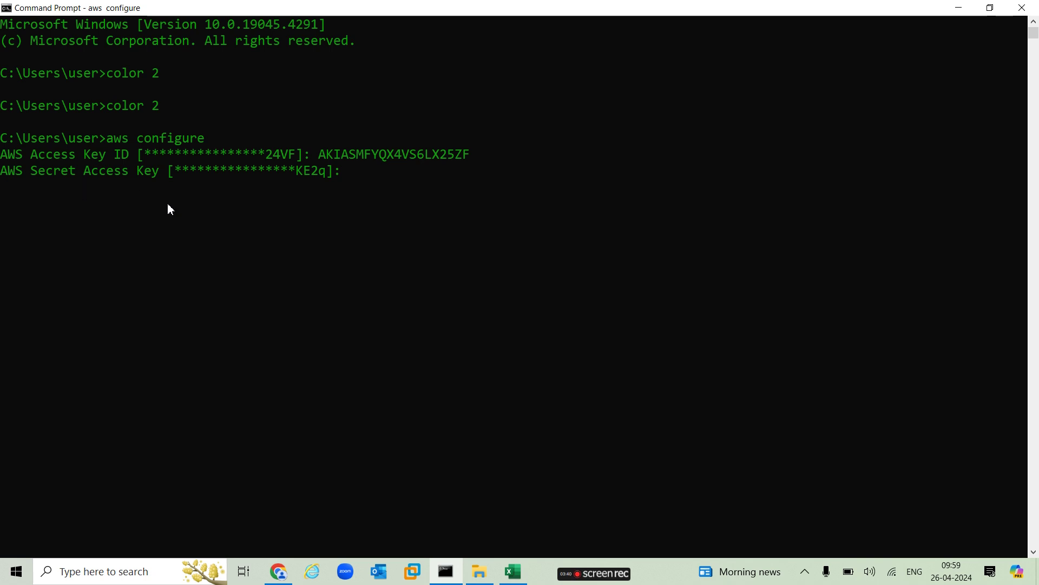
# - Switch to rootkey (1).csv in Excel and copy the secret access key from cell B2
pyautogui.click(512, 571)
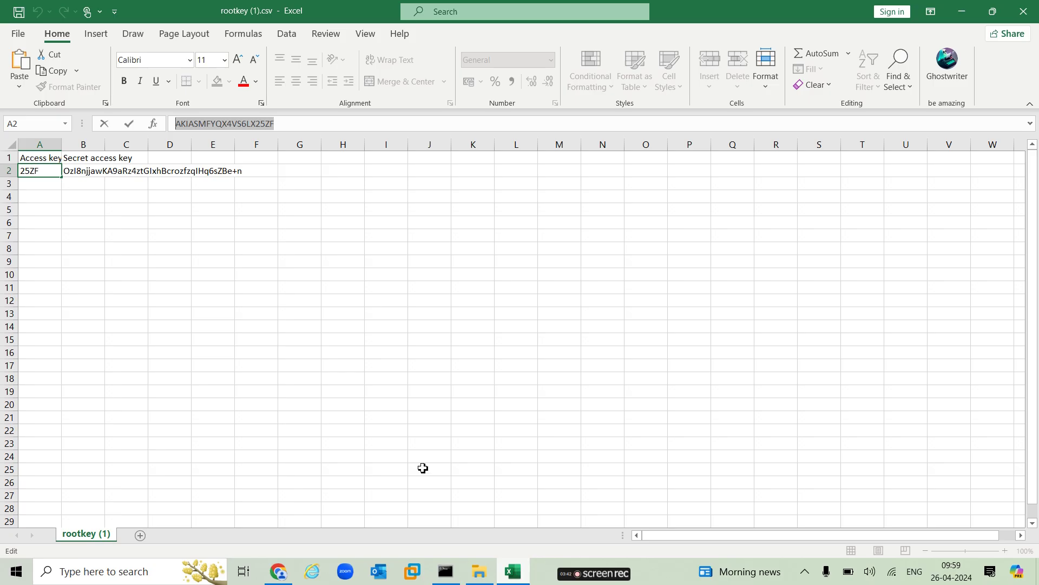
pyautogui.click(85, 172)
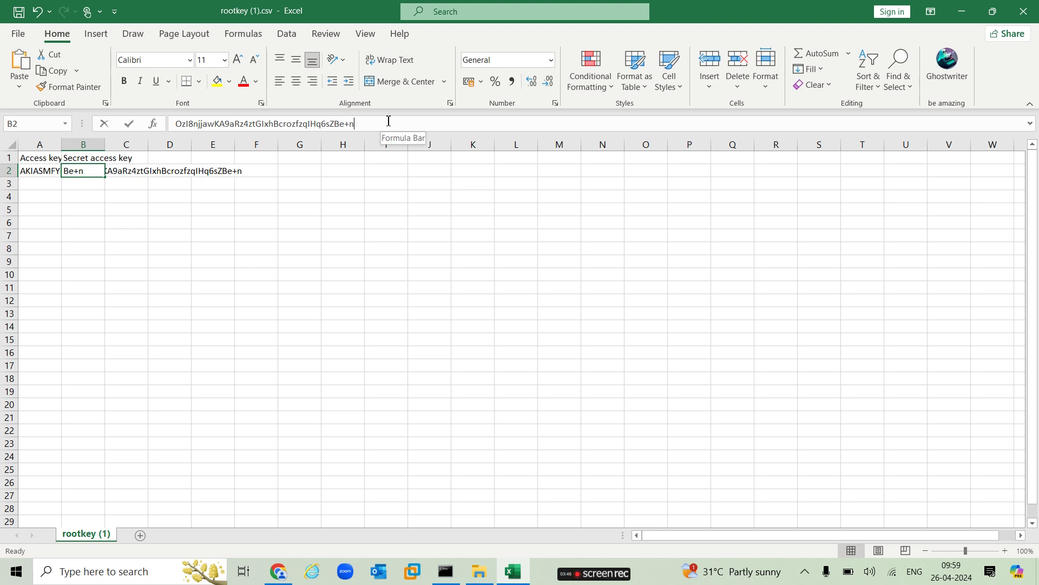
pyautogui.moveTo(403, 123); pyautogui.dragTo(125, 108)
pyautogui.hotkey('ctrl', 'c')
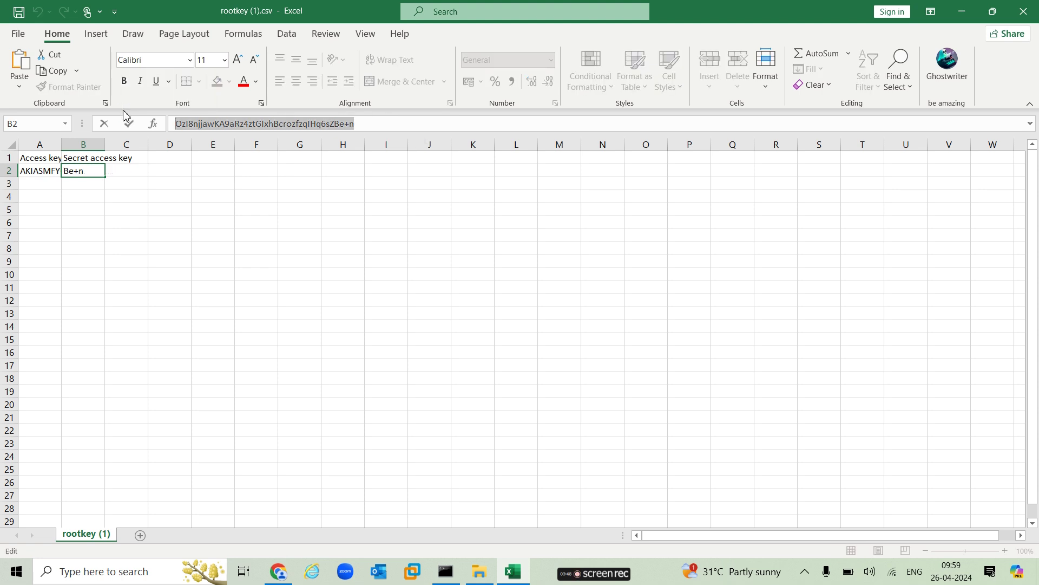
# - Return to Command Prompt and submit the copied secret access key as the AWS Secret Access Key
pyautogui.click(961, 11)
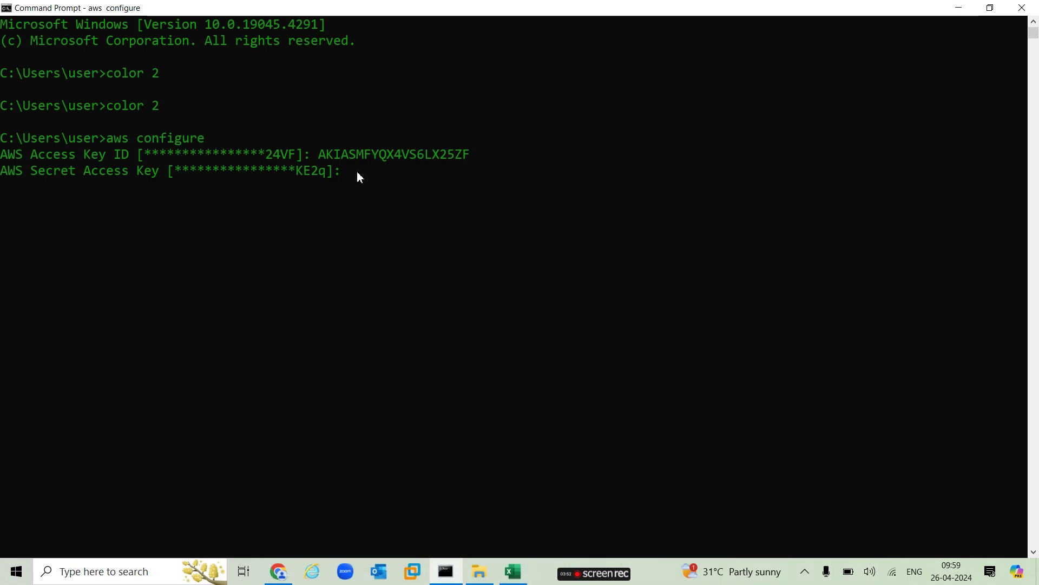
pyautogui.hotkey('ctrl', 'v')
pyautogui.press('Return')
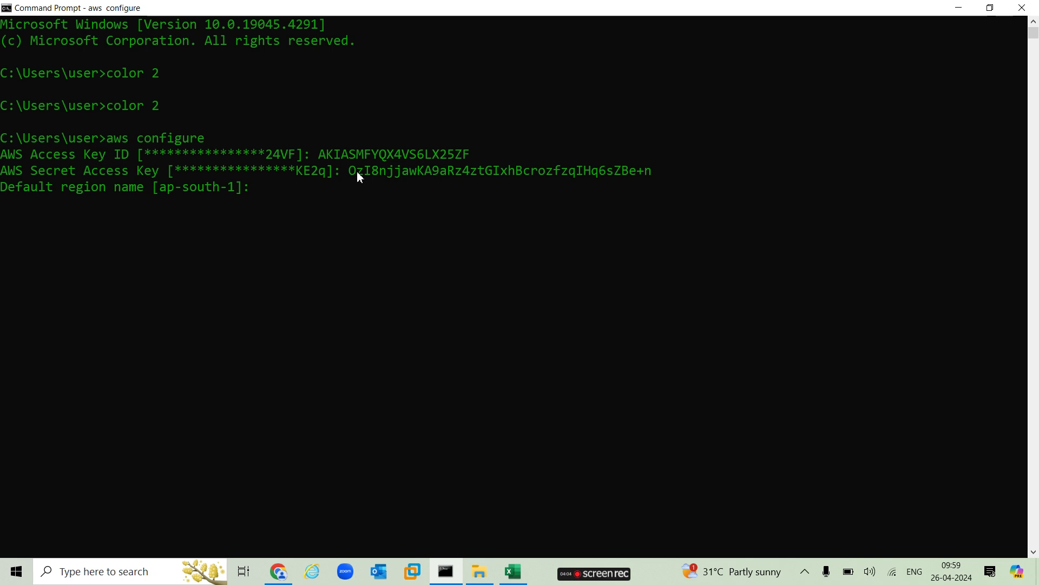
# - Set the default region name to ap-south-1 and the default output format to json
pyautogui.write('ap-south-1')
pyautogui.press('Return')
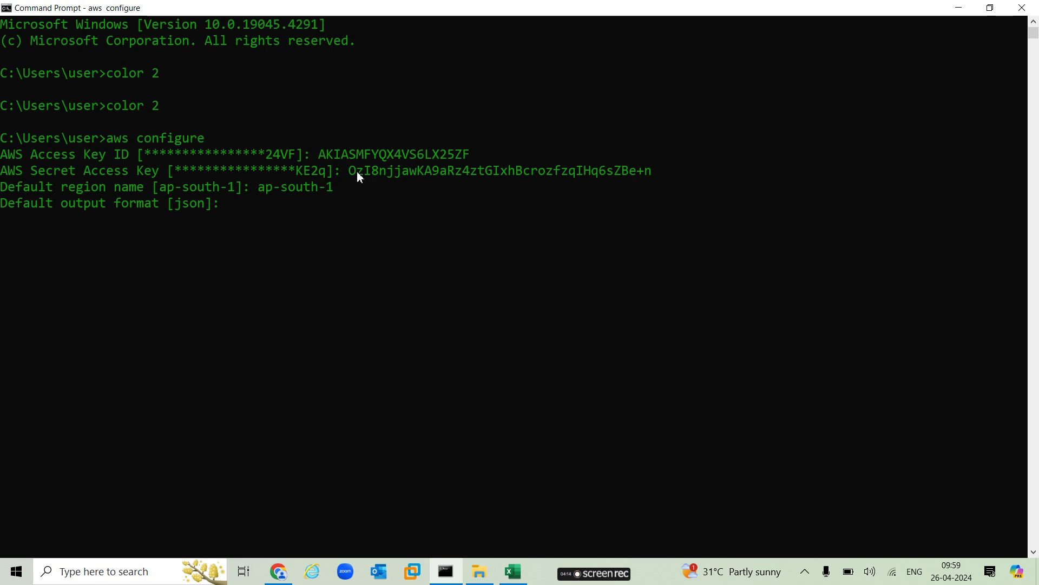
pyautogui.write('json')
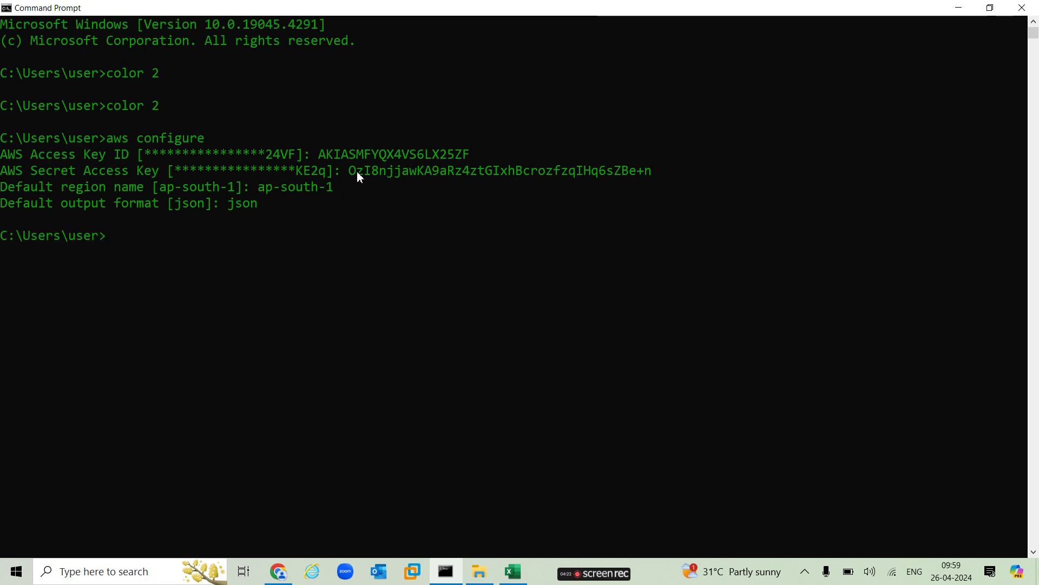
# - List the account's VPCs by running "aws ec2 describe-vpcs"
pyautogui.write('aws')
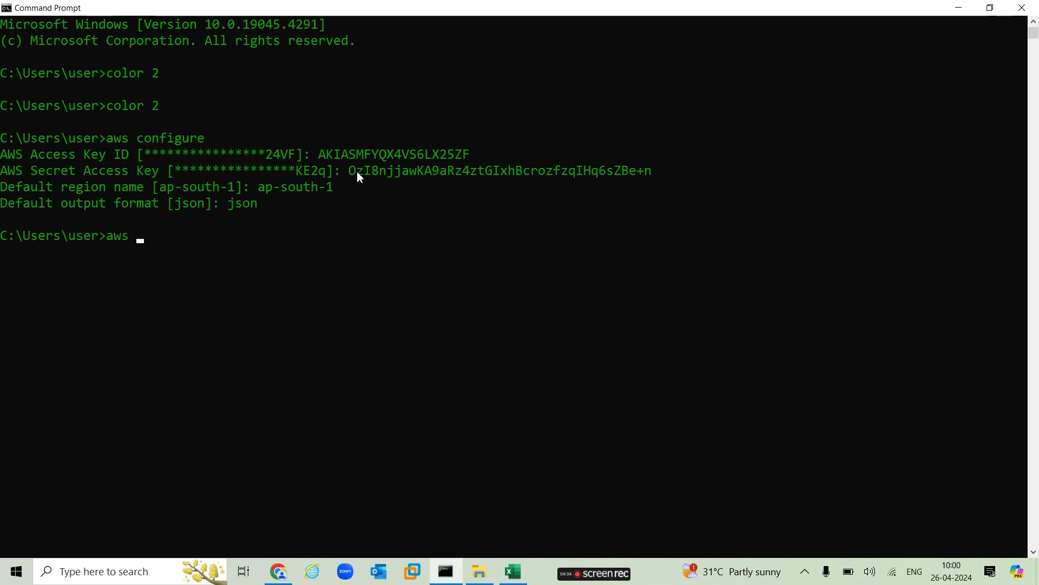
pyautogui.write('ec2 des')
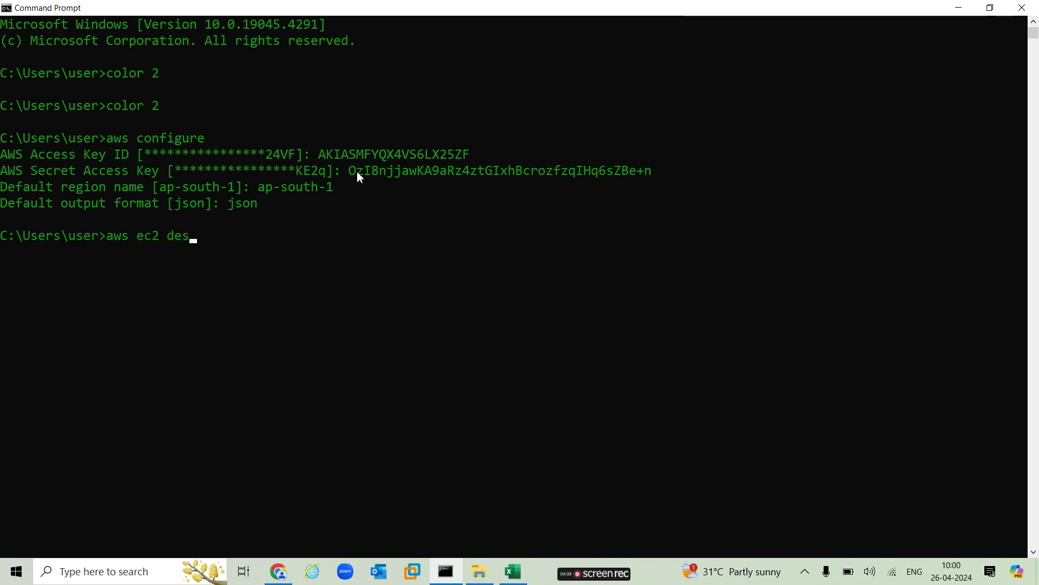
pyautogui.write('crib')
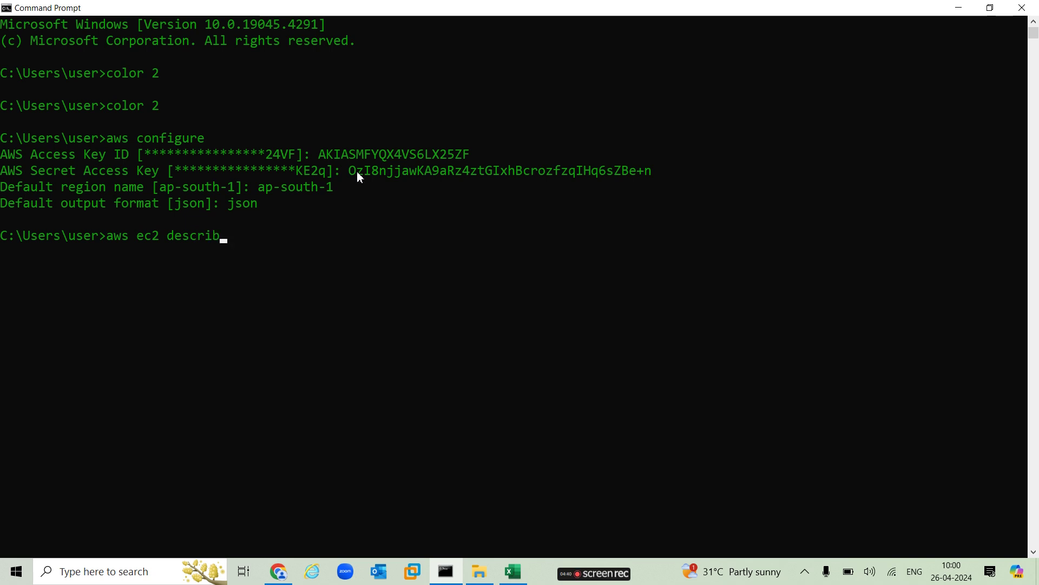
pyautogui.write('e-vpc')
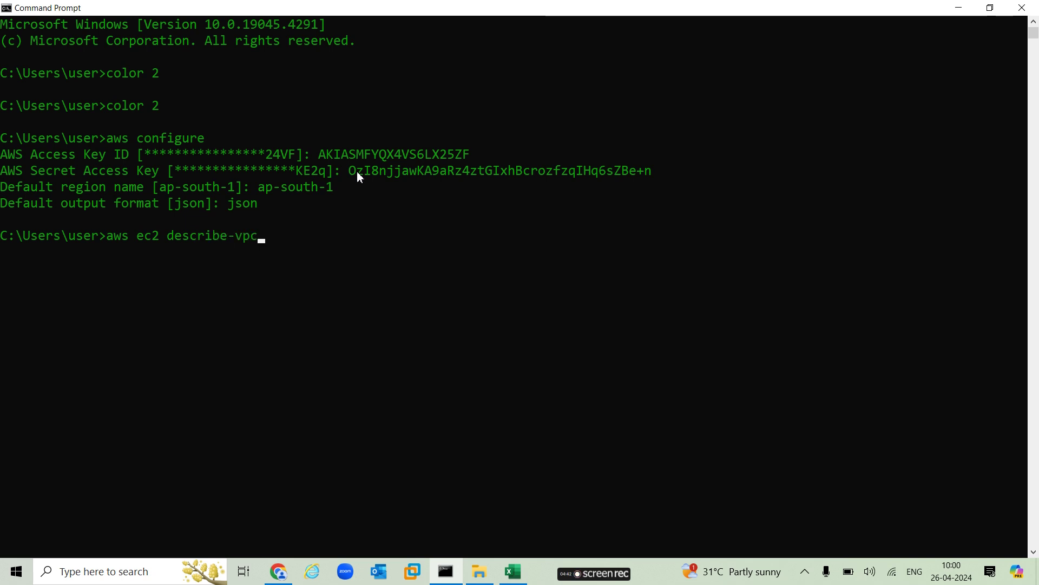
pyautogui.write('s')
pyautogui.press('Return')
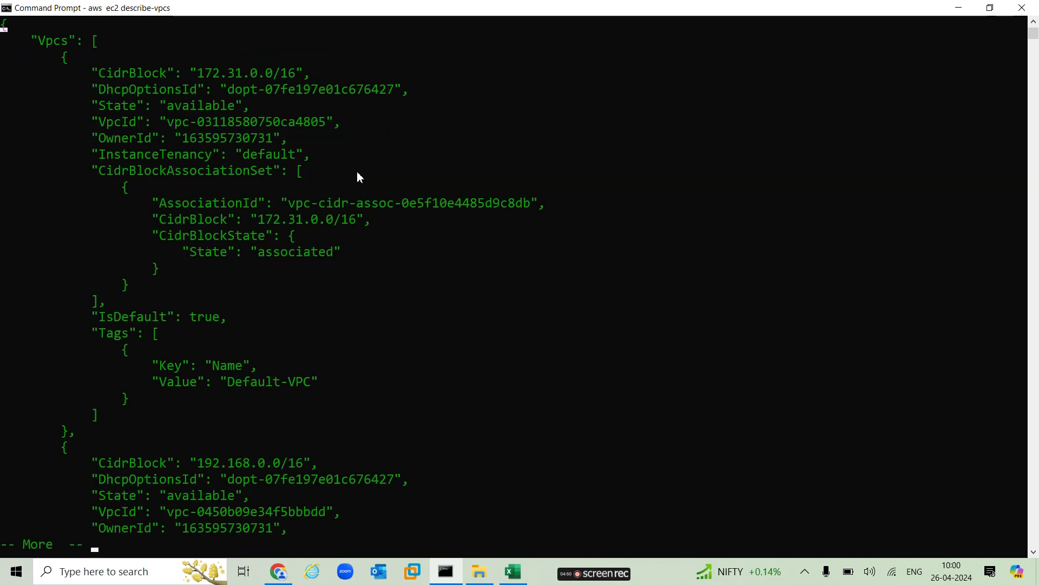
# - Page through the VPC listing to its end, examining each VPC's CIDR block, ID and Name tag
pyautogui.press('Return')
pyautogui.press('Return')
pyautogui.press('Return')
pyautogui.press('Return')
pyautogui.press('Return')
pyautogui.press('Return')
pyautogui.press('Return')
pyautogui.press('Return')
pyautogui.press('Return')
pyautogui.press('Return')
pyautogui.press('Return')
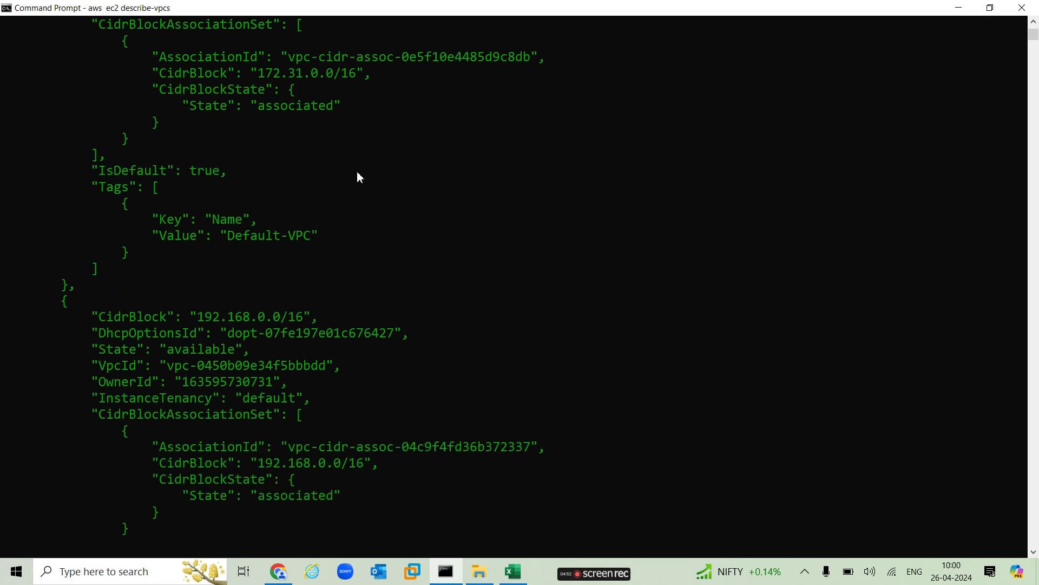
pyautogui.press('Return')
pyautogui.press('Return')
pyautogui.press('Return')
pyautogui.press('Return')
pyautogui.press('Return')
pyautogui.press('Return')
pyautogui.press('Return')
pyautogui.press('Return')
pyautogui.press('Return')
pyautogui.press('Return')
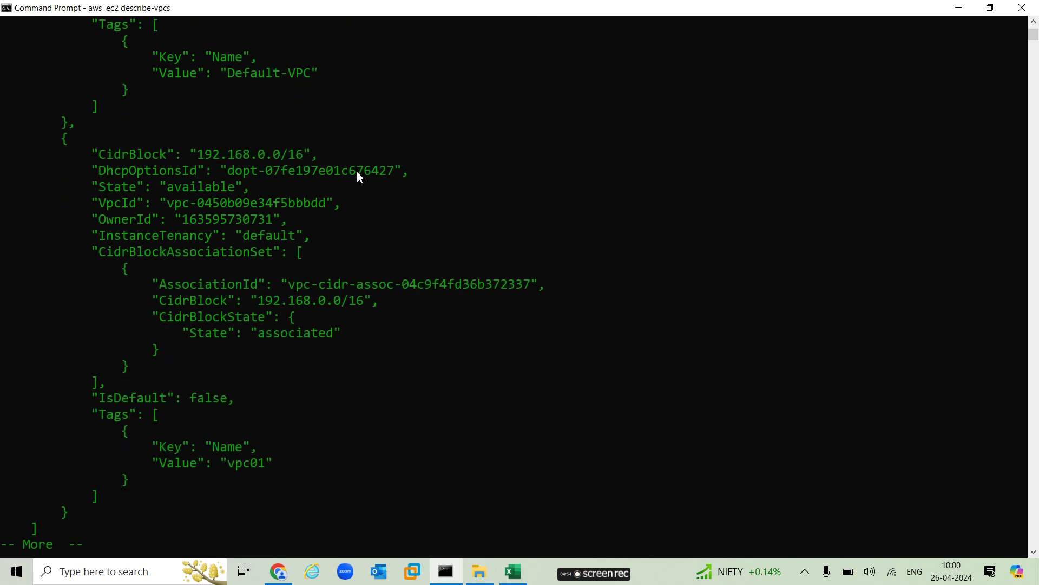
pyautogui.press('Return')
pyautogui.press('Return')
pyautogui.press('Return')
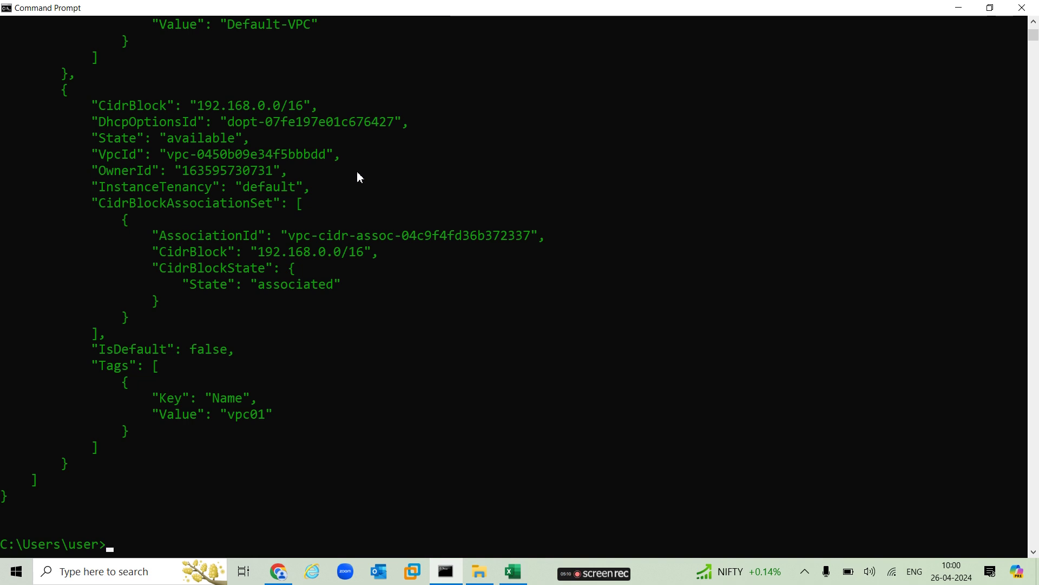
# - Enter "aws ec2 create-vpc --cidr-block 10.0.0.0/16" at the prompt without running it
pyautogui.write('aws ec2 create-vpc')
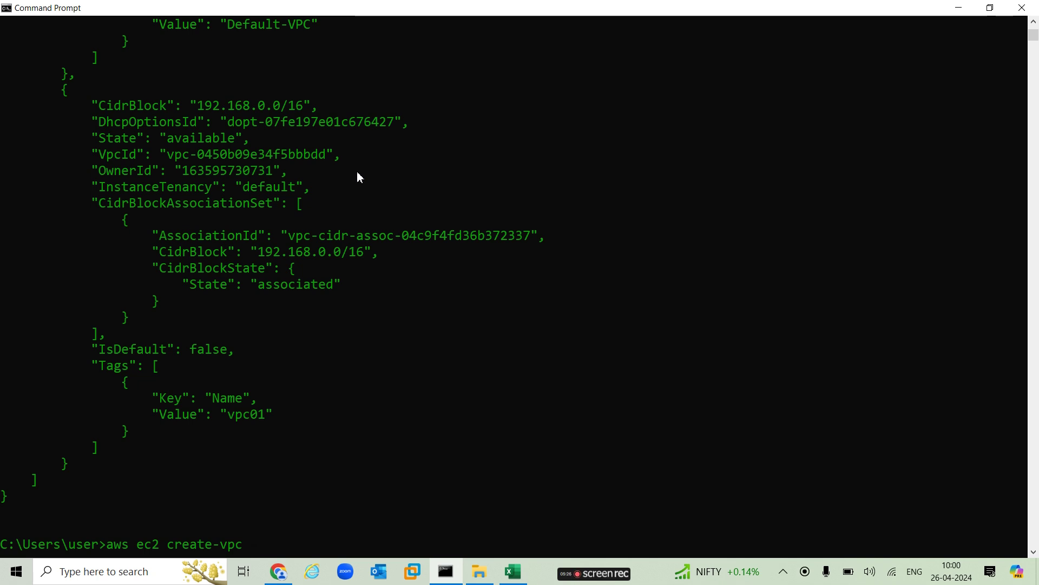
pyautogui.write('--c')
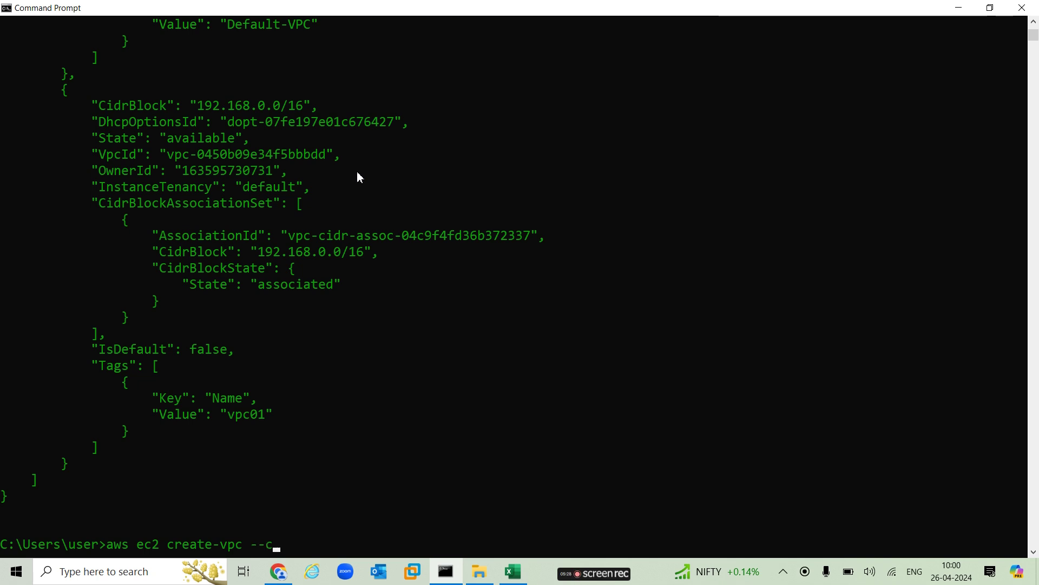
pyautogui.write('idr')
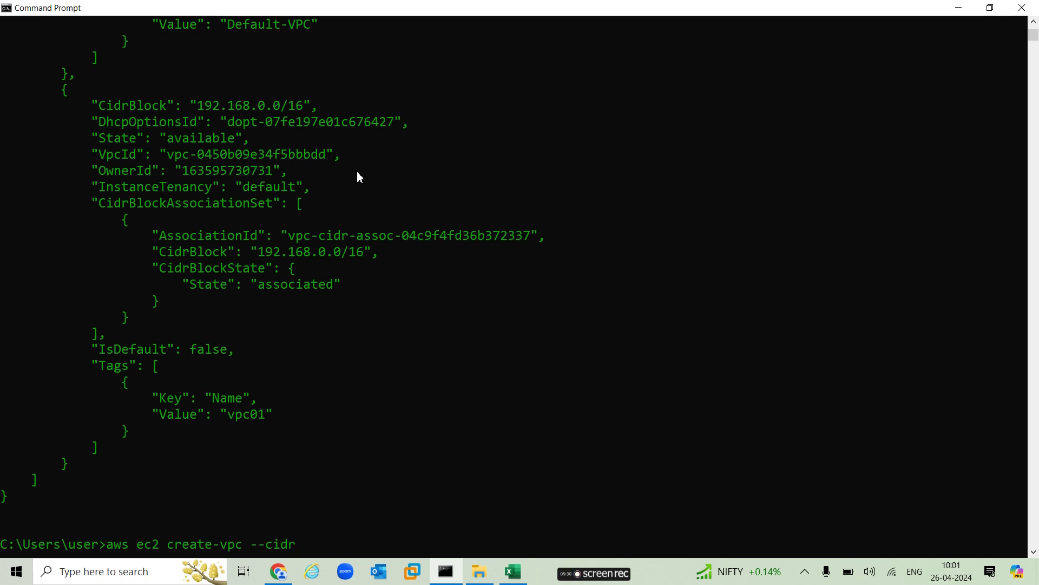
pyautogui.write('-blo')
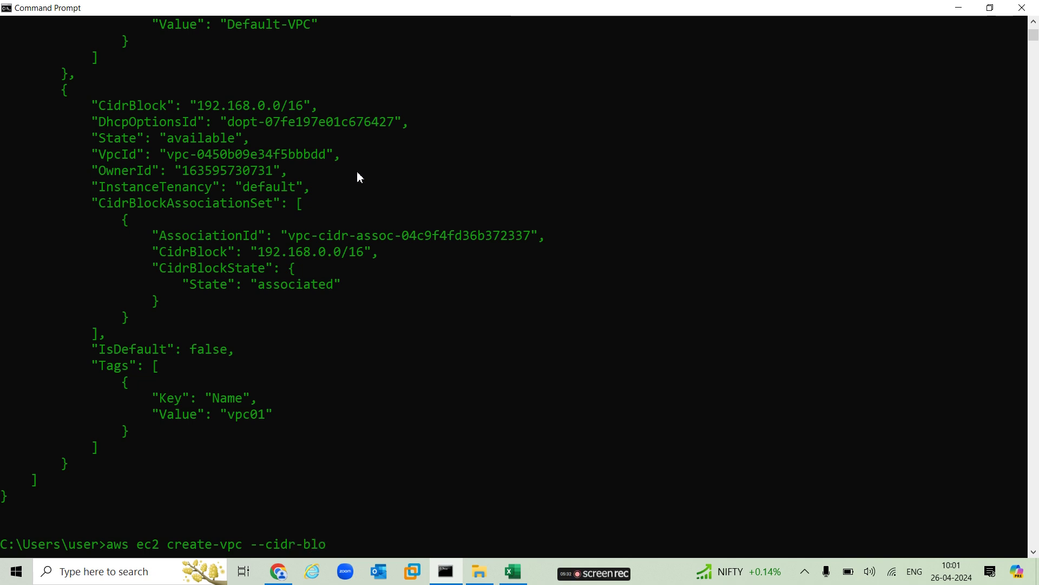
pyautogui.write('ck 10.0.0.0/16')
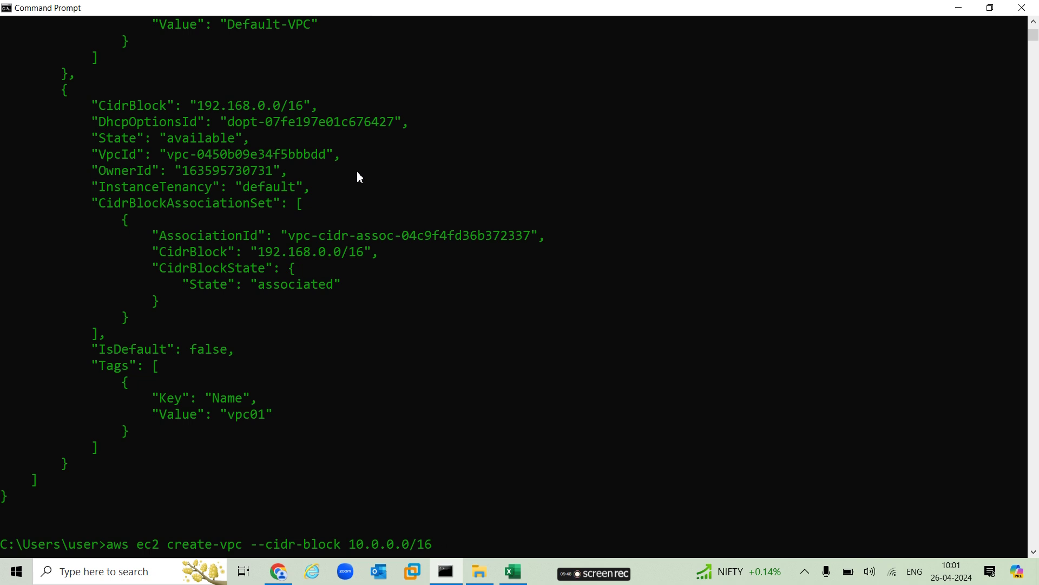
# - Extend the create-vpc command with "--tag-specifications ResourceType=vpc,Tags=[{}]", ready for a tag inside the braces
pyautogui.write('--tag-specificatio')
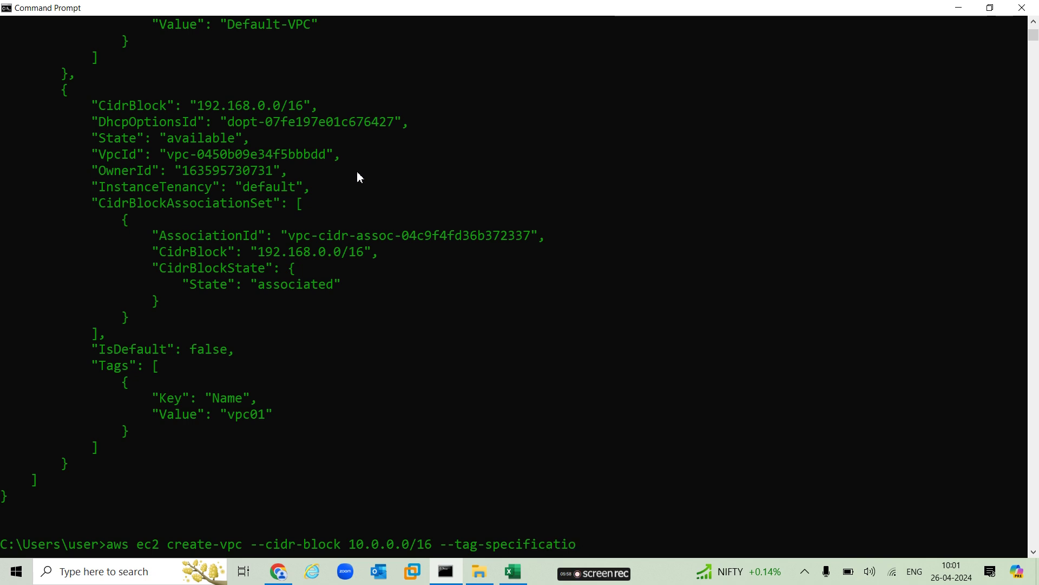
pyautogui.write('ns')
pyautogui.write('Resourc')
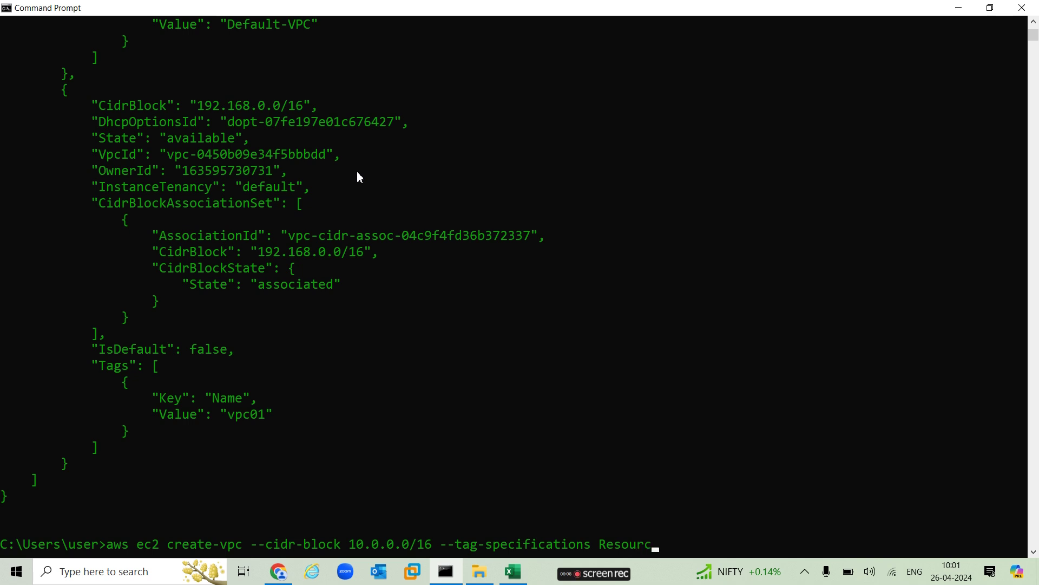
pyautogui.write('eT')
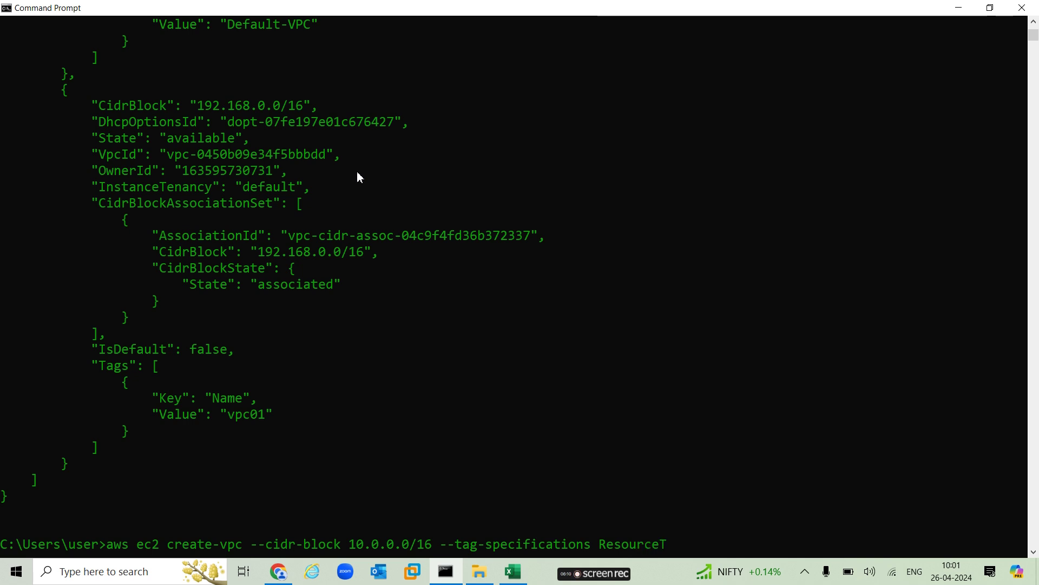
pyautogui.write('ype=vpc,Tags=[]')
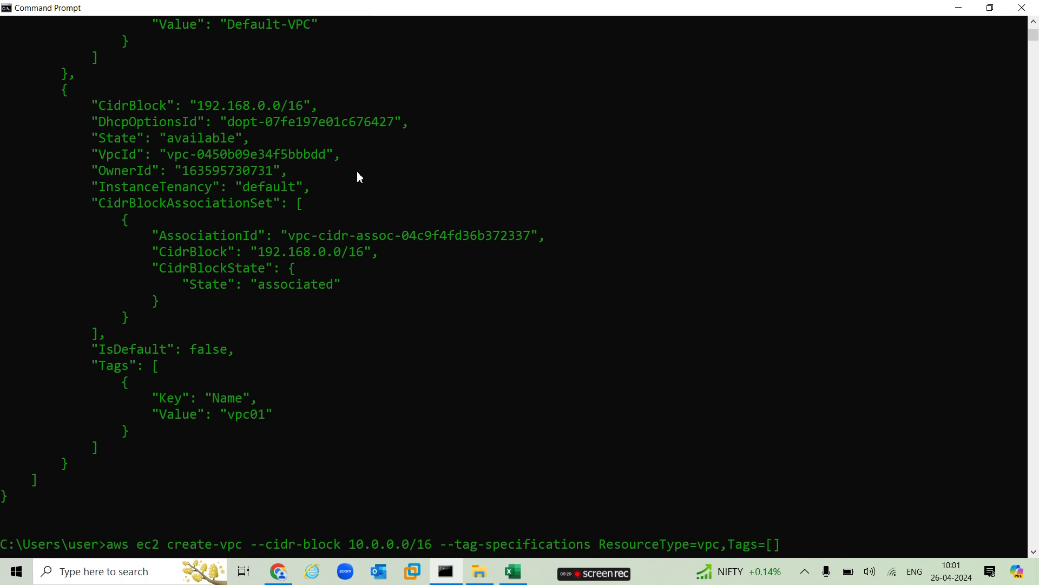
pyautogui.write('{')
pyautogui.press('BackSpace')
pyautogui.press('BackSpace')
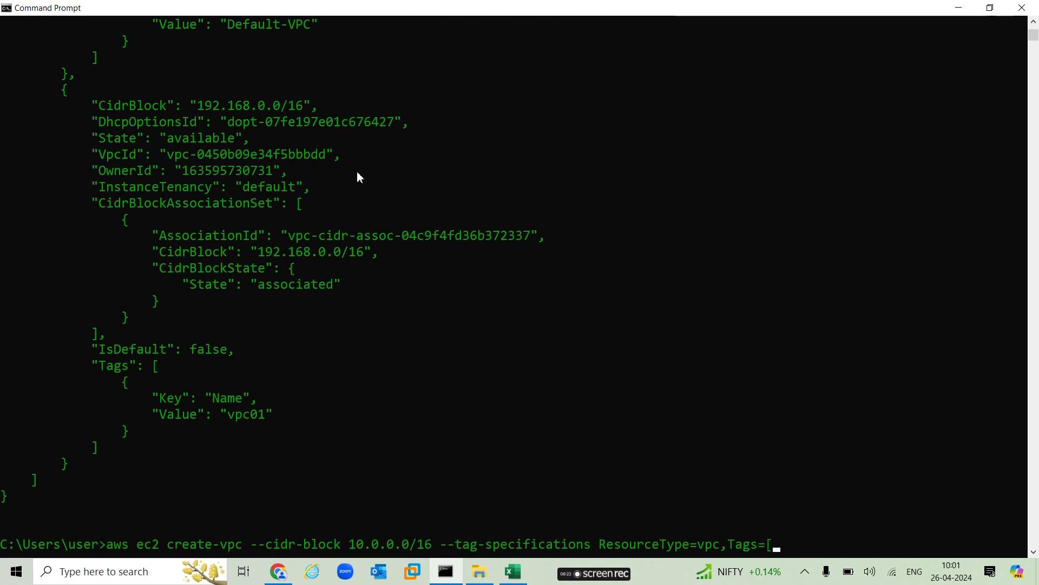
pyautogui.write('{}')
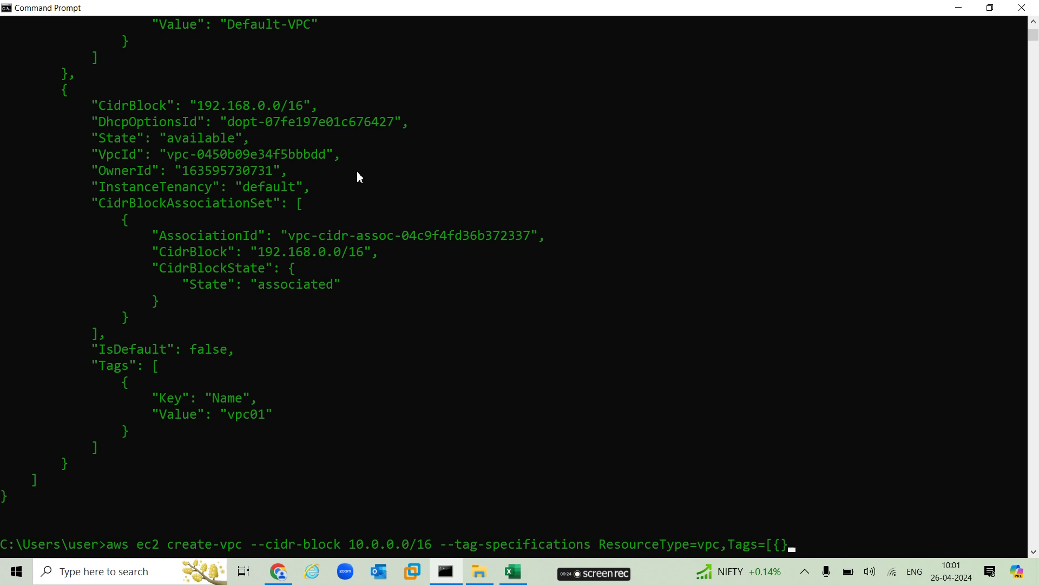
pyautogui.write('}')
pyautogui.press('BackSpace')
pyautogui.write('[]')
pyautogui.press('BackSpace')
pyautogui.press('BackSpace')
pyautogui.write(']')
pyautogui.press('Left')
pyautogui.press('Left')
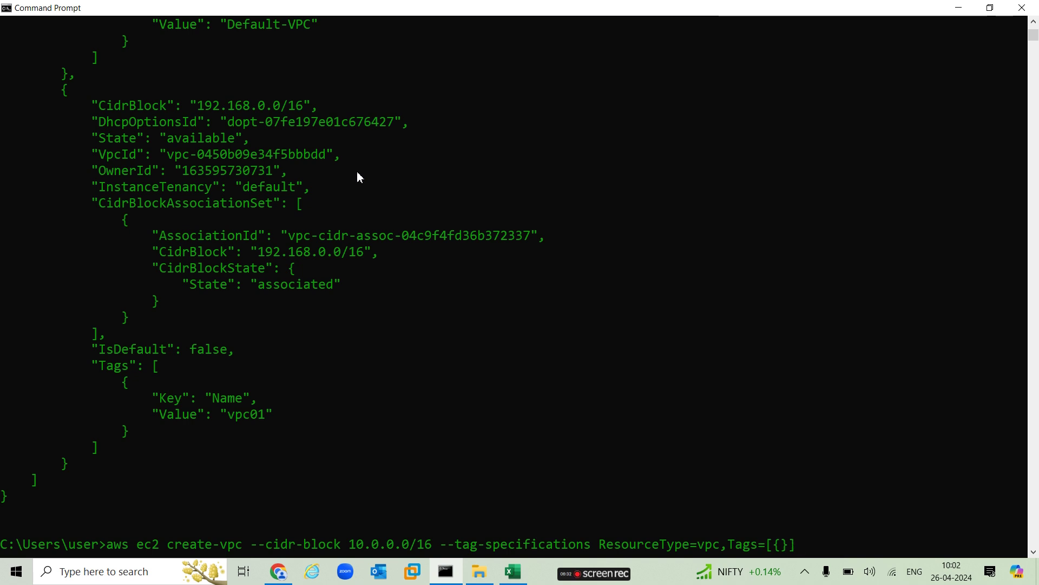
# - Fill the tag braces with "Key=Name,Value=myvpc01" and run the create-vpc command
pyautogui.write('Kay=')
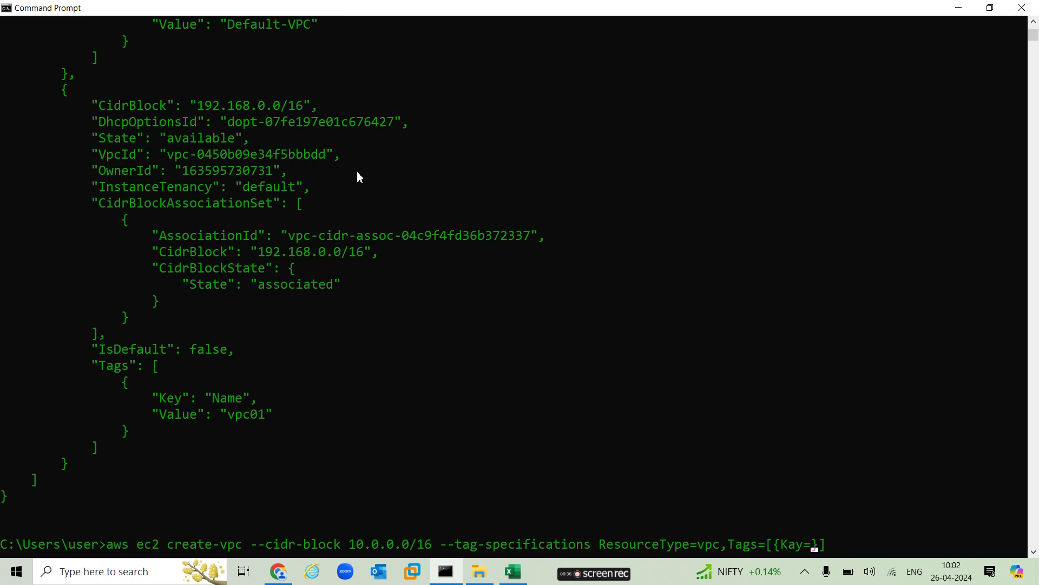
pyautogui.press('BackSpace')
pyautogui.press('BackSpace')
pyautogui.write('ey')
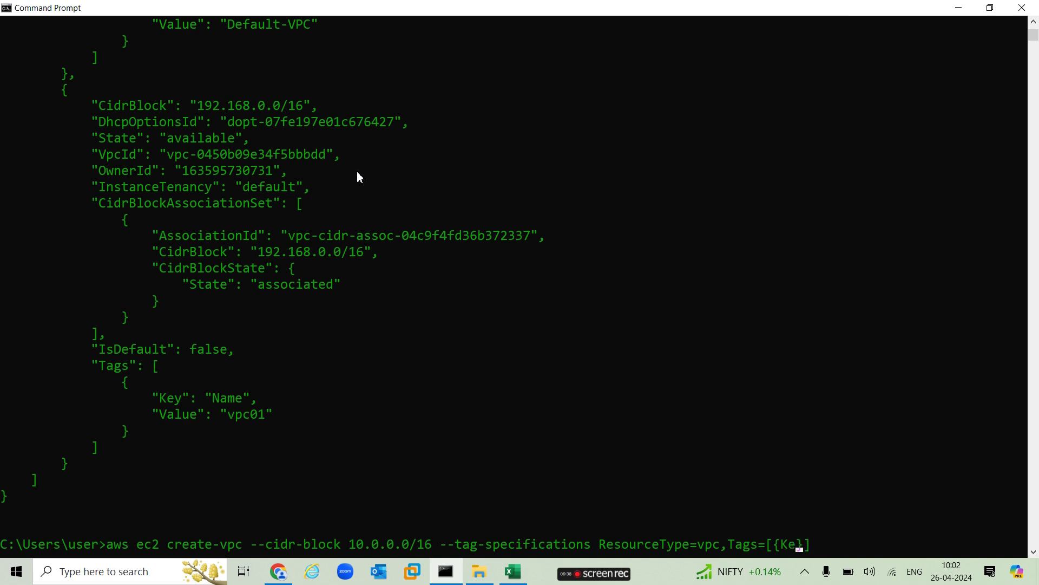
pyautogui.write('=Name,Value=')
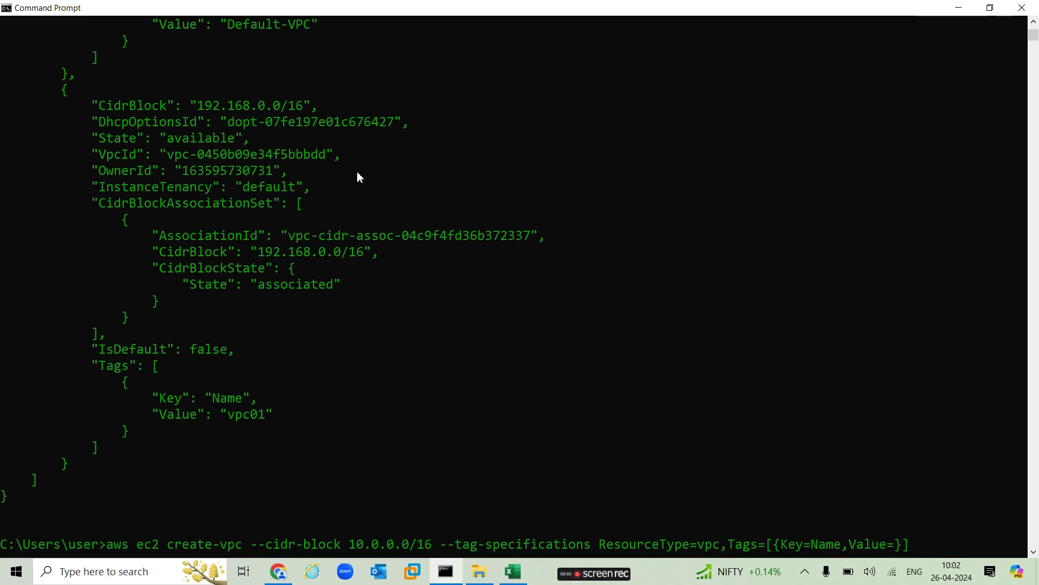
pyautogui.write('myvpc1')
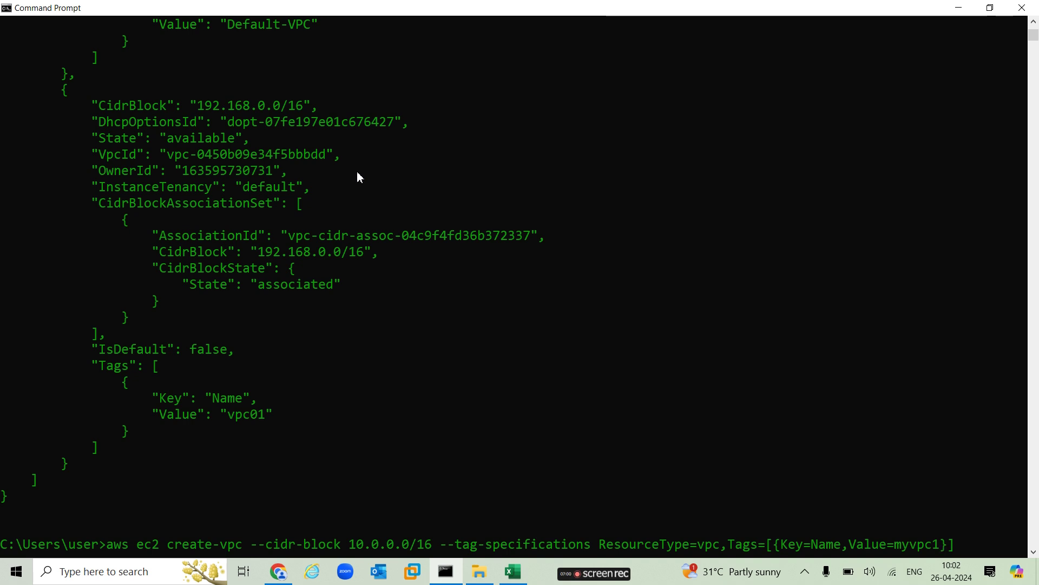
pyautogui.press('BackSpace')
pyautogui.write('01')
pyautogui.press('Right')
pyautogui.press('Return')
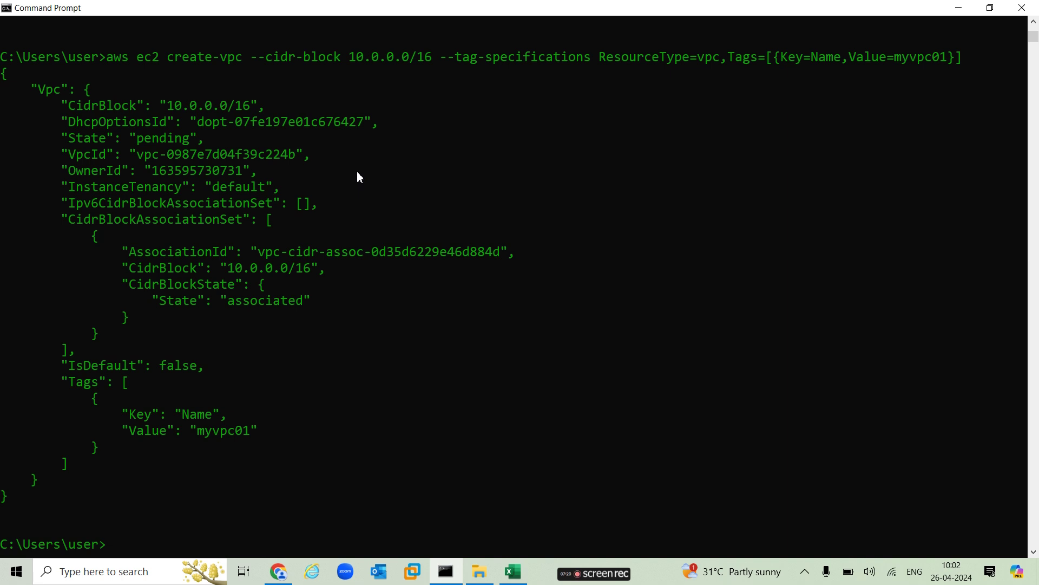
# - Open a blank Notepad window by running "notepad" from the Windows Run dialog
pyautogui.press('super+r')
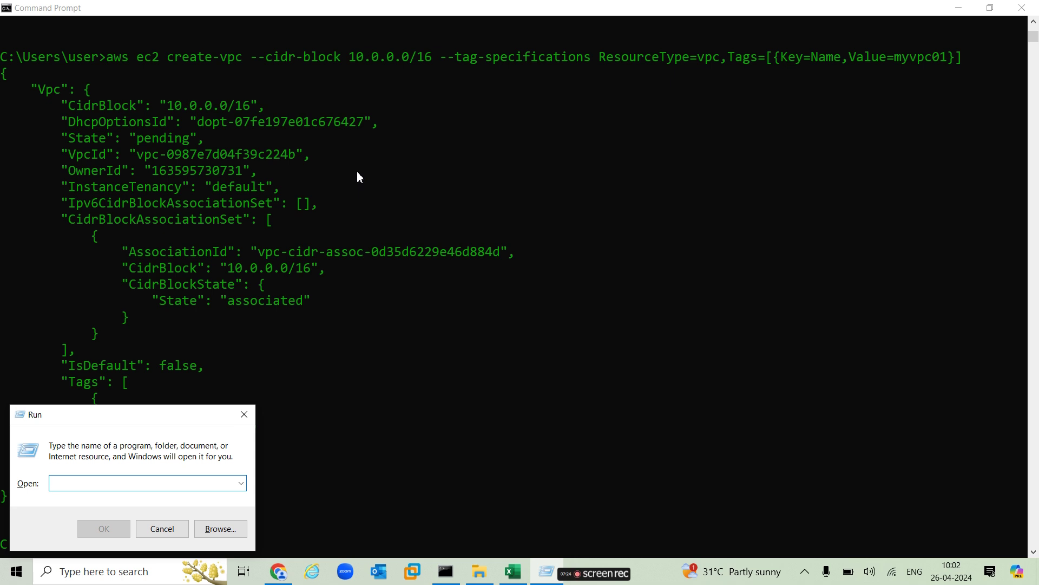
pyautogui.write('not')
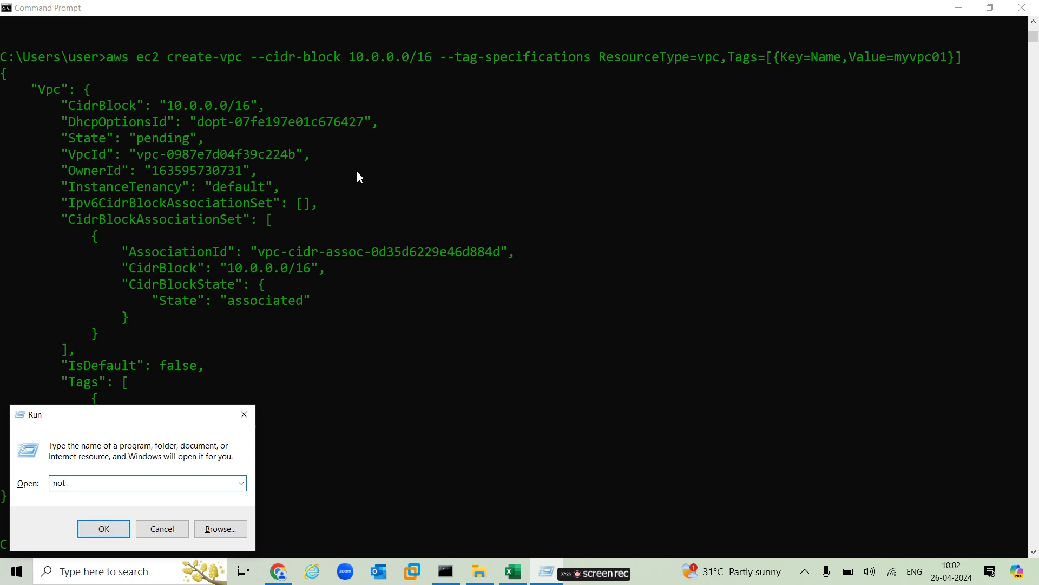
pyautogui.write('epad')
pyautogui.press('Return')
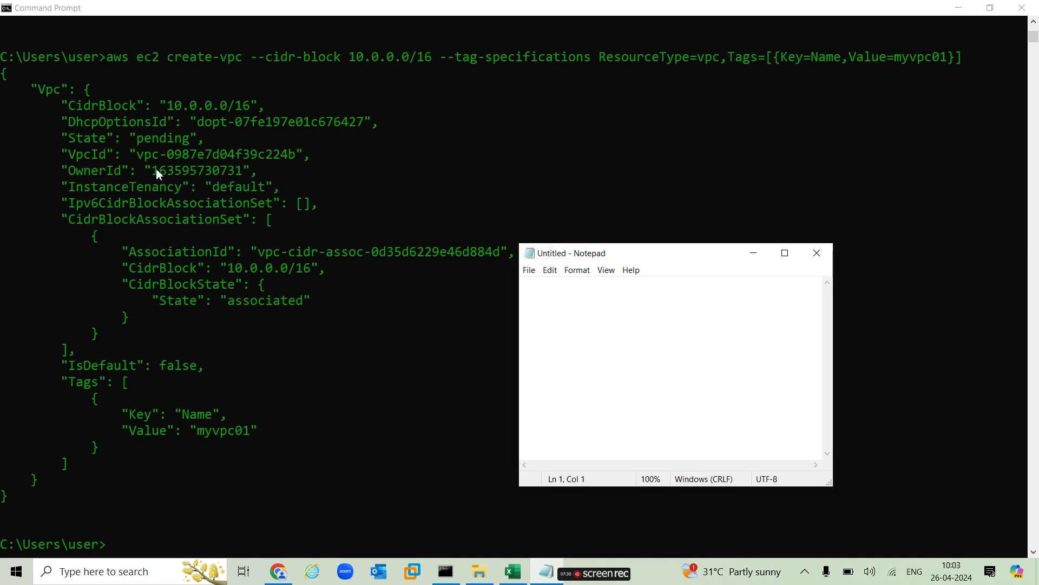
# - Copy the new VPC's ID from the create-vpc output into the blank Notepad window, then minimise Notepad
pyautogui.click(138, 156)
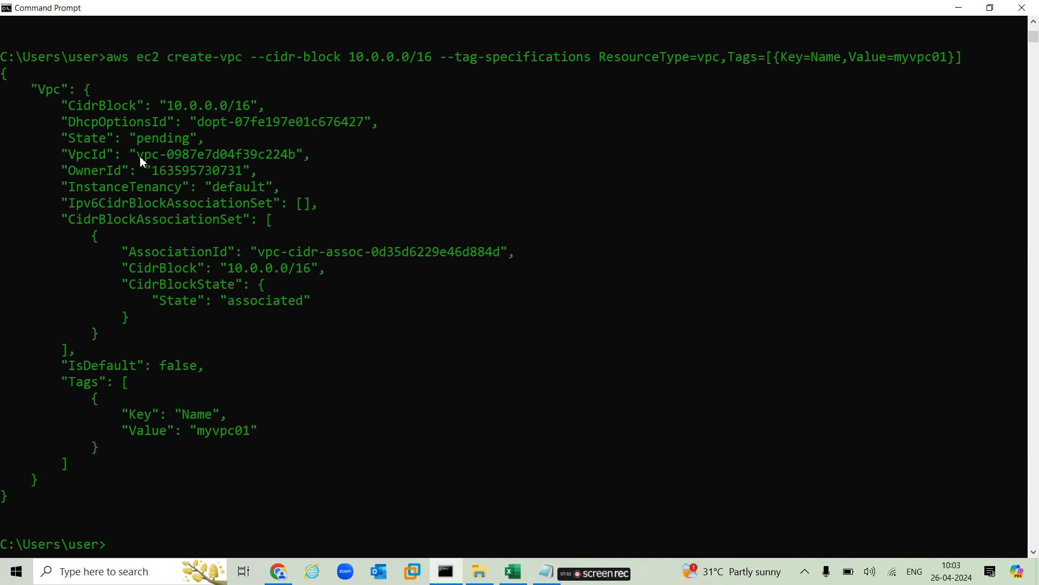
pyautogui.doubleClick(216, 155)
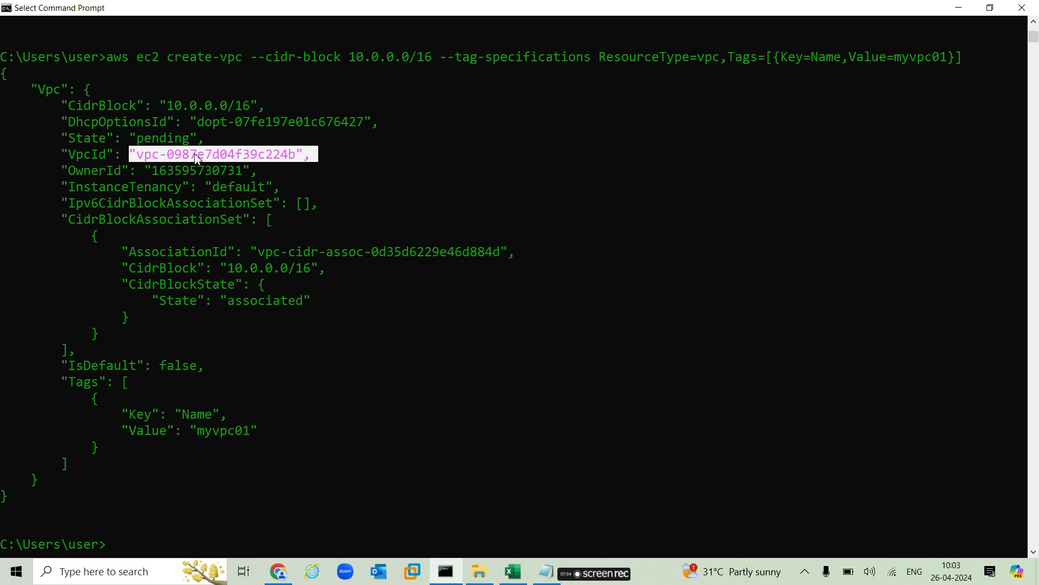
pyautogui.click(373, 137)
pyautogui.moveTo(138, 156); pyautogui.dragTo(293, 157)
pyautogui.hotkey('ctrl', 'c')
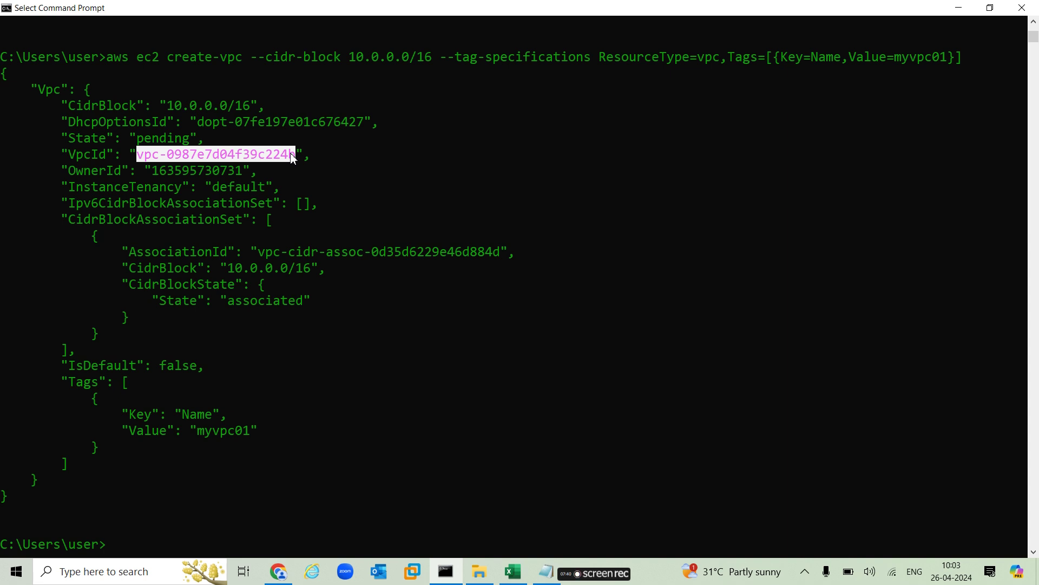
pyautogui.rightClick(293, 157)
pyautogui.moveTo(595, 571)
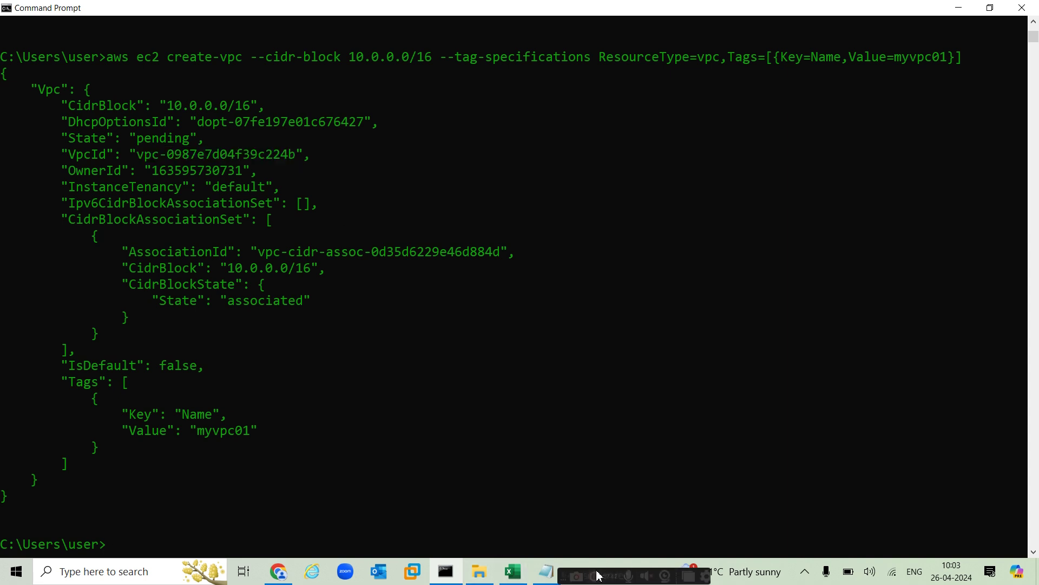
pyautogui.click(548, 573)
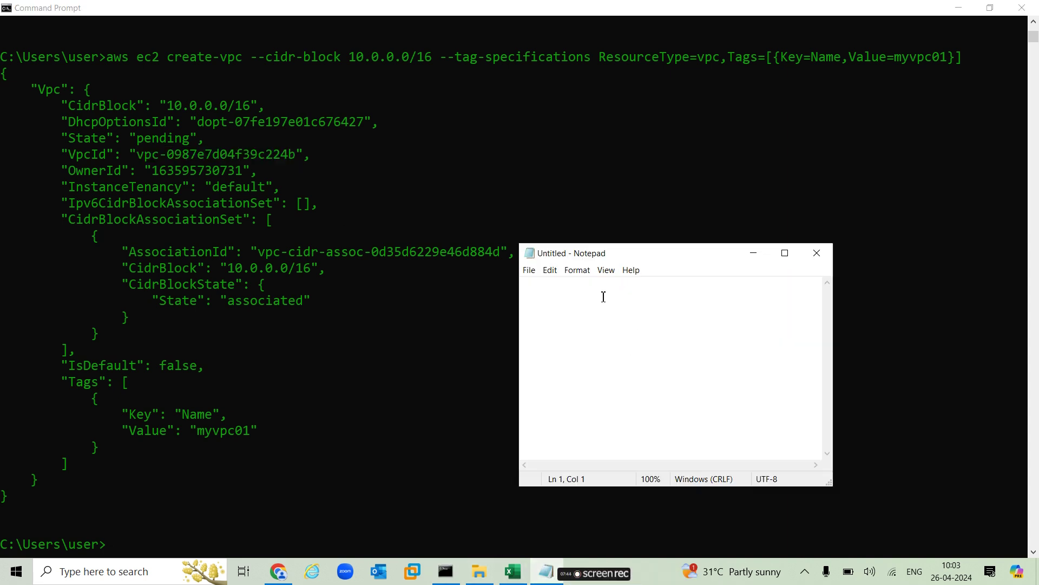
pyautogui.hotkey('ctrl', 'v')
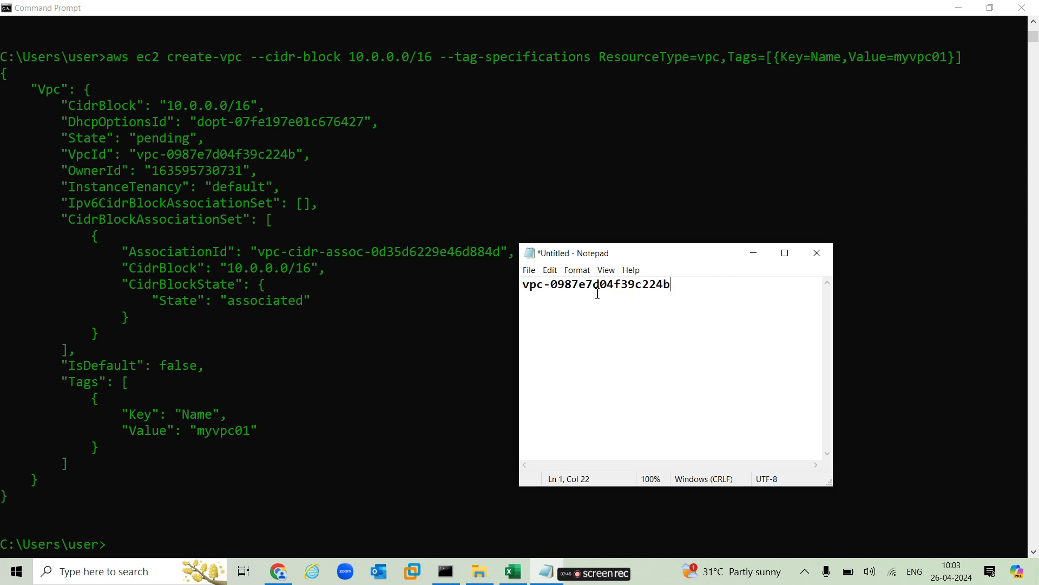
pyautogui.click(753, 254)
# - Enter "aws ec2 create-subnet --vpc-id" with the copied VPC ID, followed by "--cidr-block 10.0.1.0/24 --tag-specifications ResourceType=subnet,Tags=", without running it
pyautogui.write('aws ec2 create-subnet ')
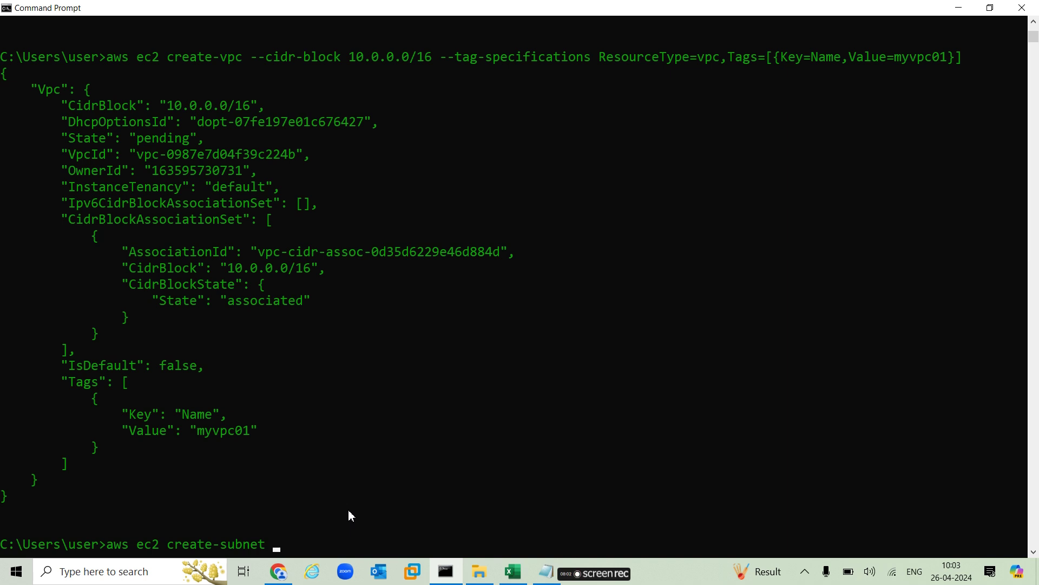
pyautogui.write('--vpc-id')
pyautogui.rightClick(423, 501)
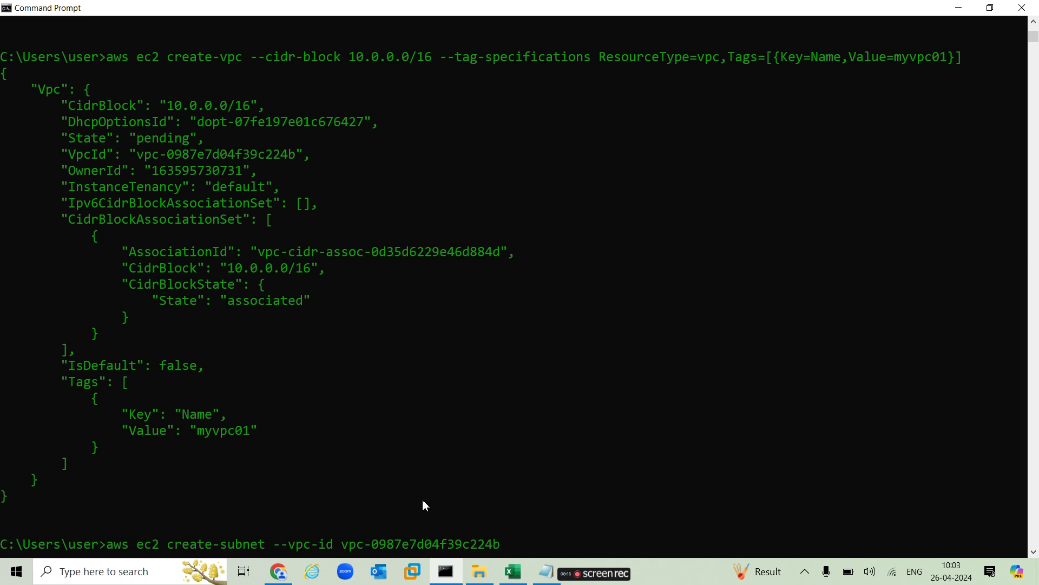
pyautogui.write('--cidr-block 10.0')
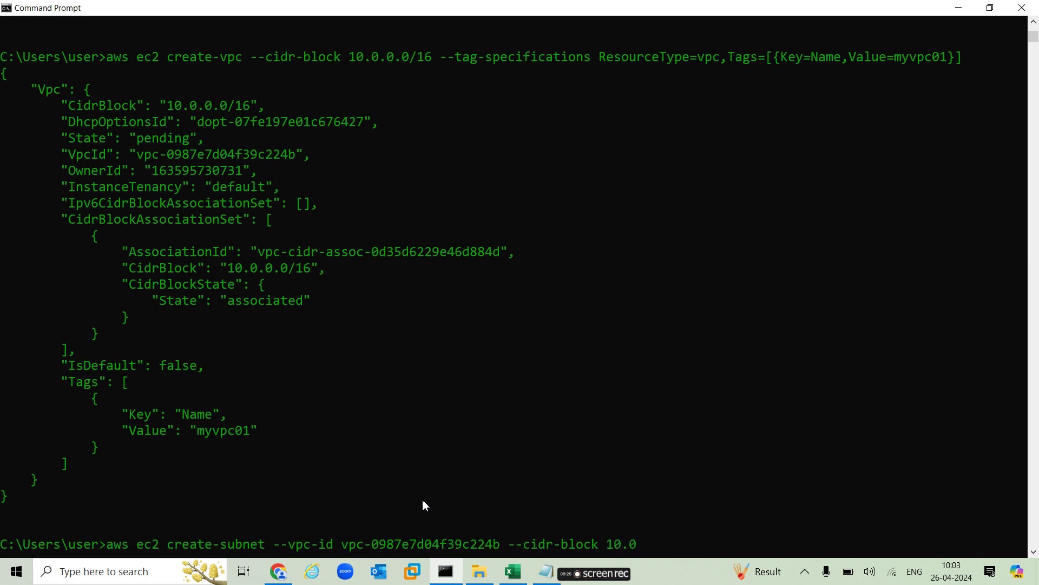
pyautogui.write('.1.0/24 --tag-specifi')
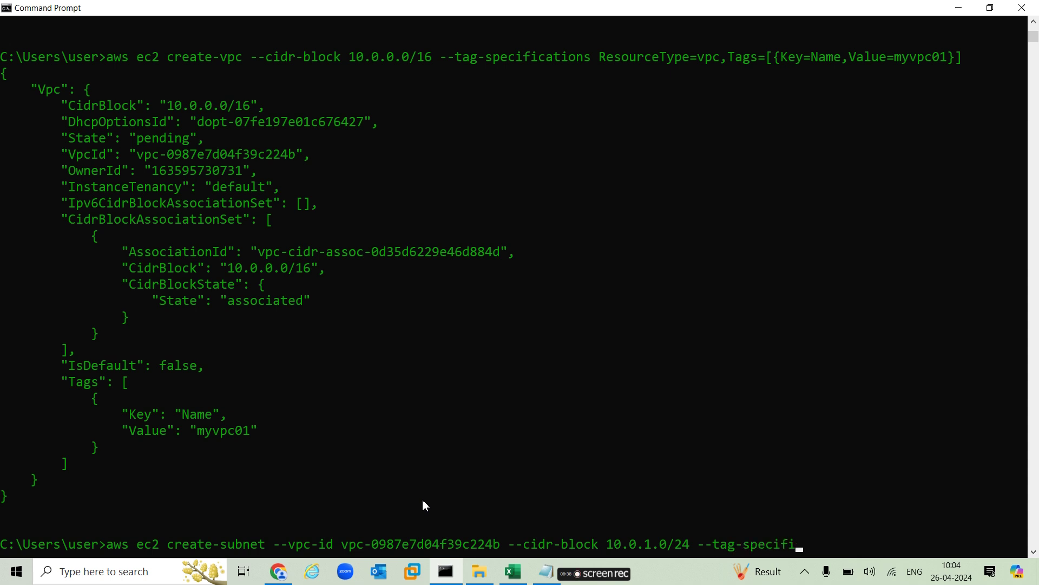
pyautogui.write('cations Resource')
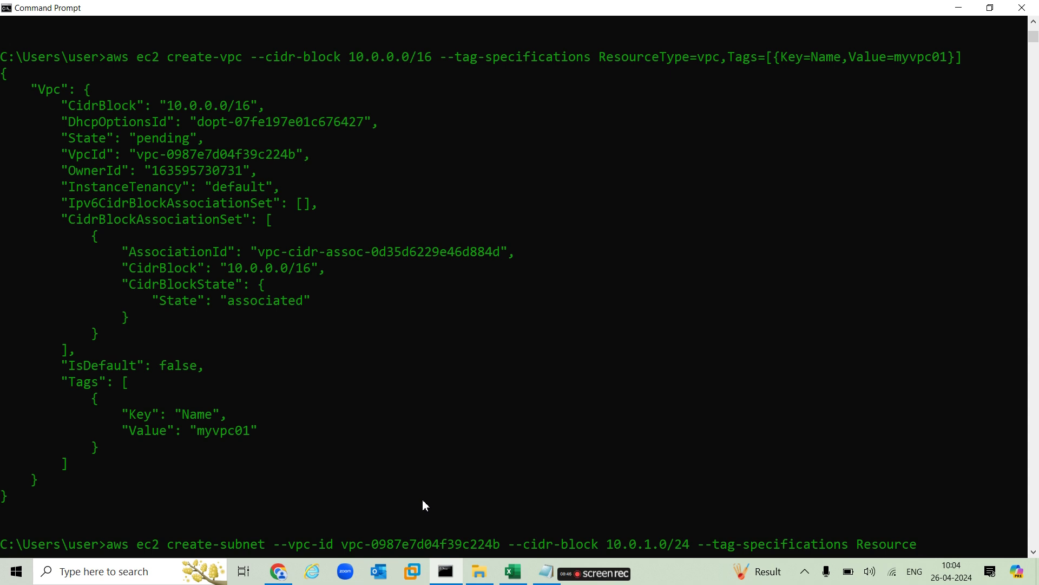
pyautogui.write('Type=subnet,Tags=')
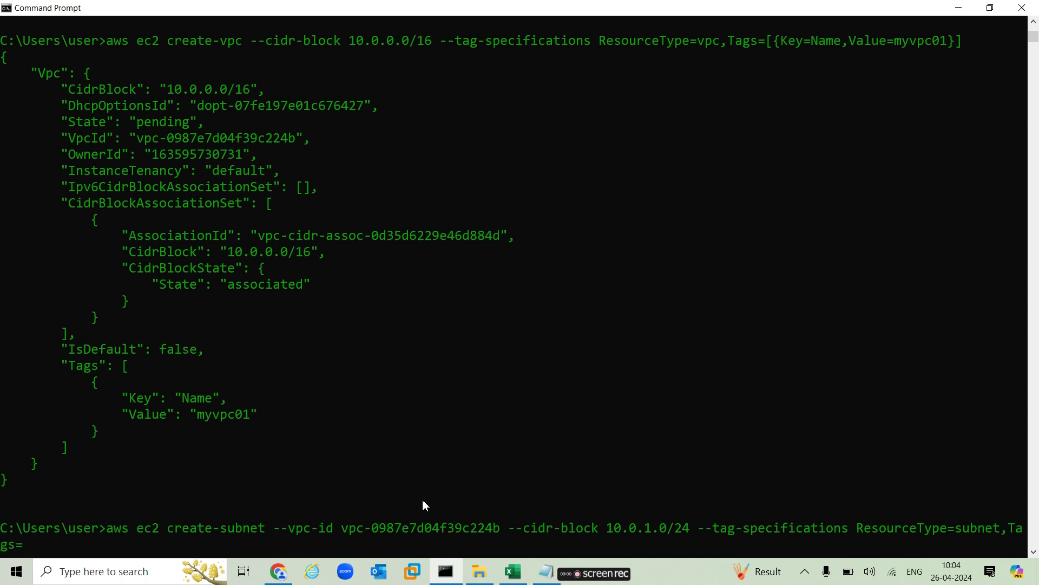
# - Complete the create-subnet command with the tag "[{Key=Name,Value=mysubnet01}]" and run it
pyautogui.write('[]')
pyautogui.write('{}')
pyautogui.press('Left')
pyautogui.write('Key=Name,')
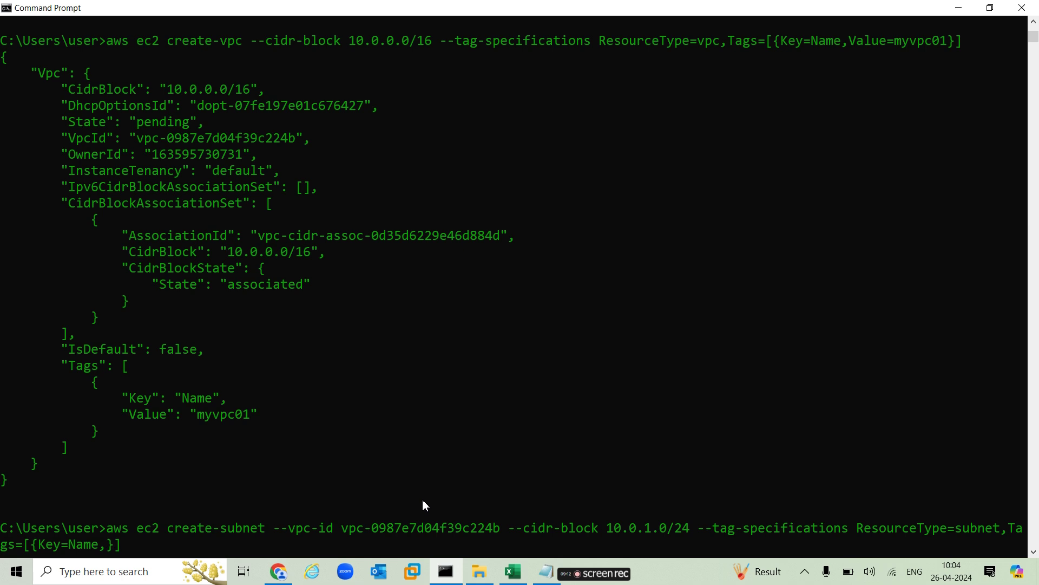
pyautogui.write('Value=')
pyautogui.write('s')
pyautogui.press('BackSpace')
pyautogui.write('mysubnet01')
pyautogui.press('Right')
pyautogui.press('Right')
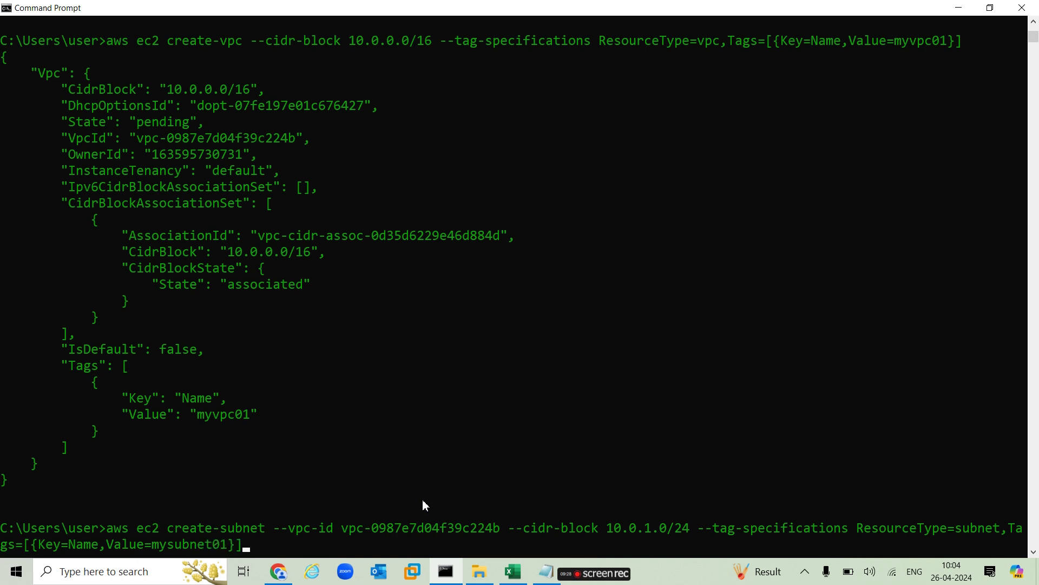
pyautogui.press('Return')
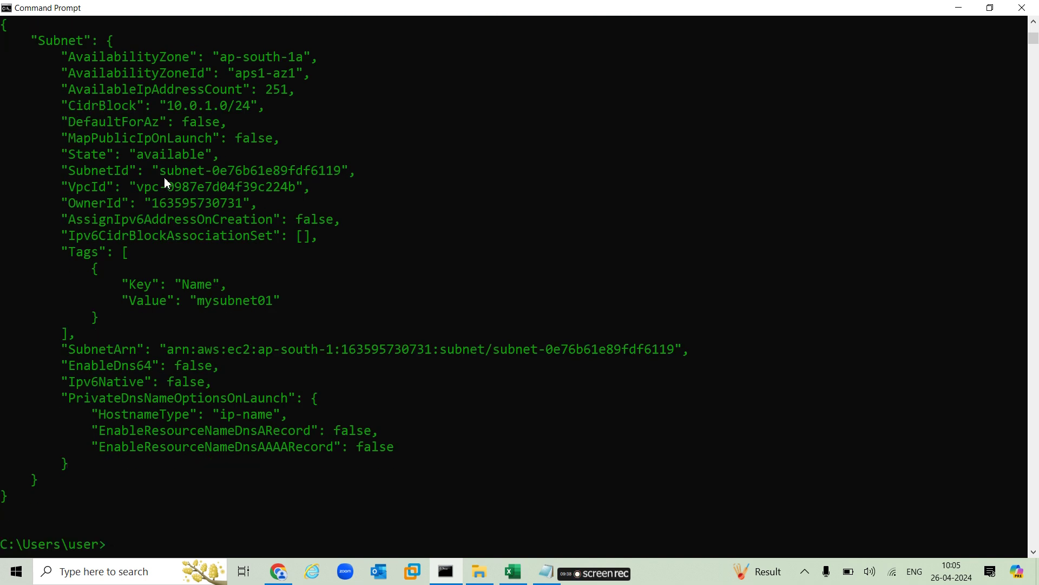
# - Copy the new subnet's ID from the output onto a second line in Notepad, then minimise Notepad
pyautogui.moveTo(160, 172); pyautogui.dragTo(342, 173)
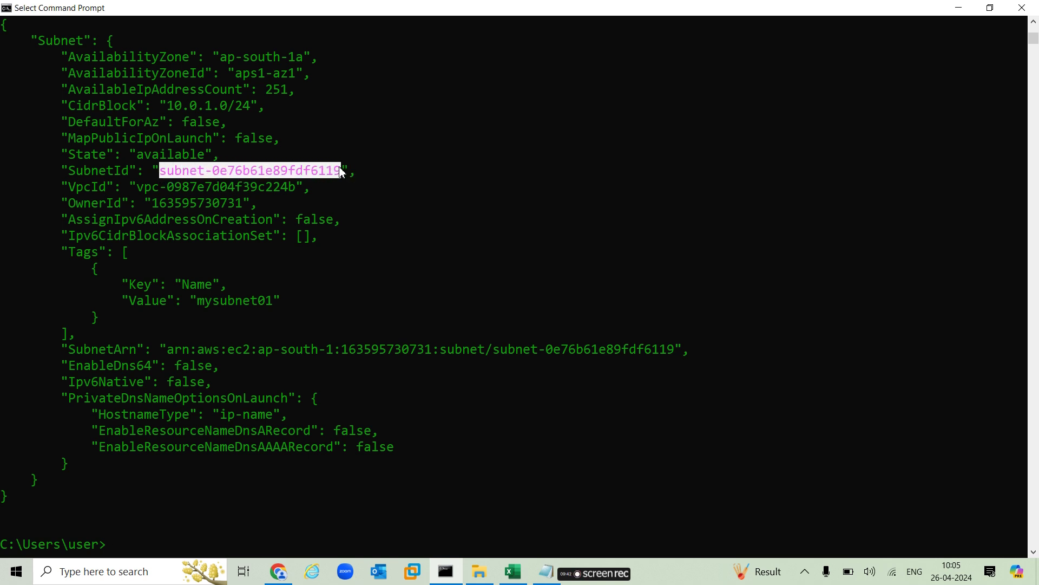
pyautogui.rightClick(341, 172)
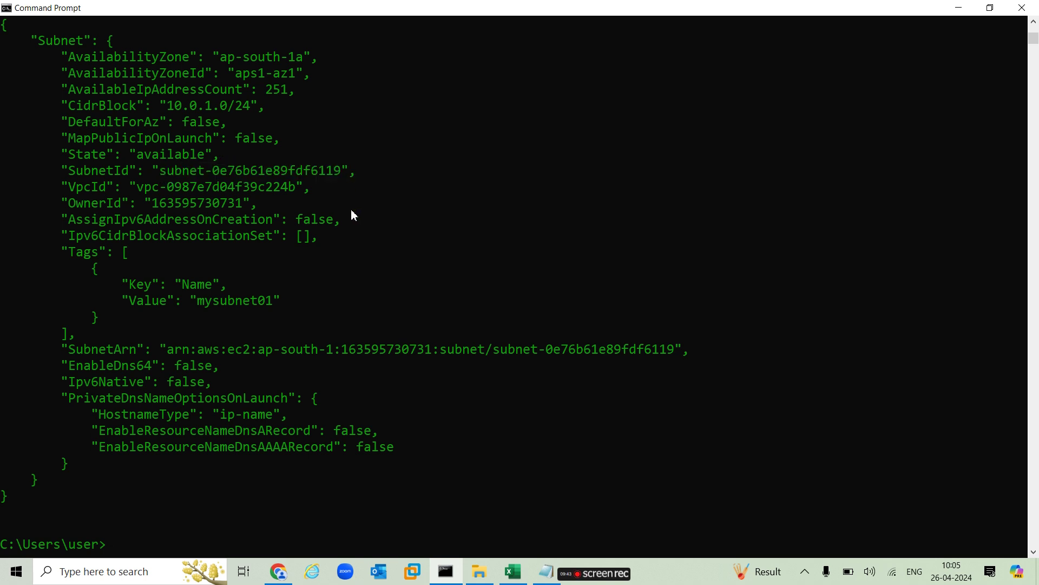
pyautogui.click(544, 570)
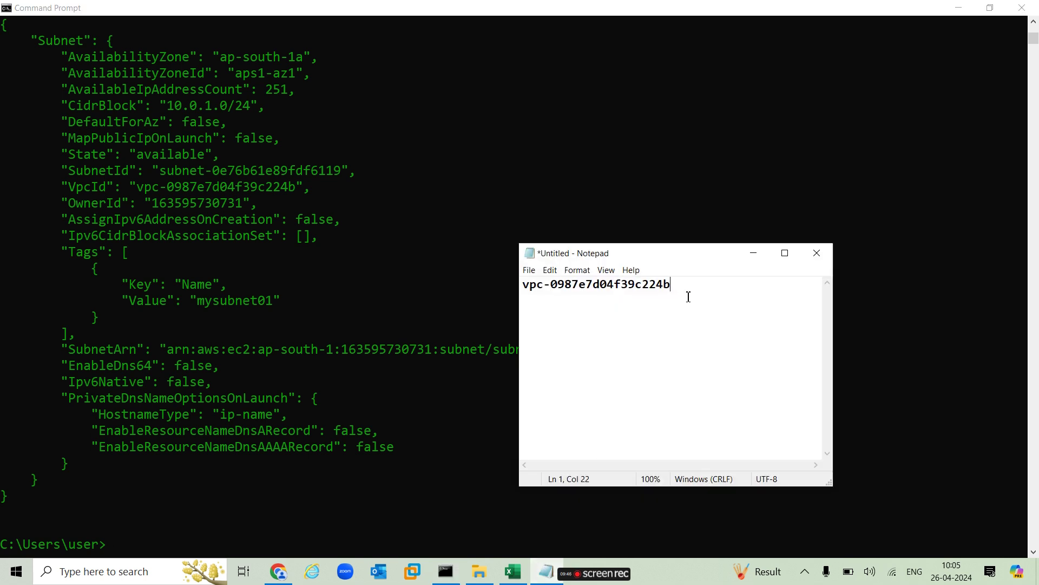
pyautogui.press('Return')
pyautogui.write('subnet-0e76b61e89fdf6119')
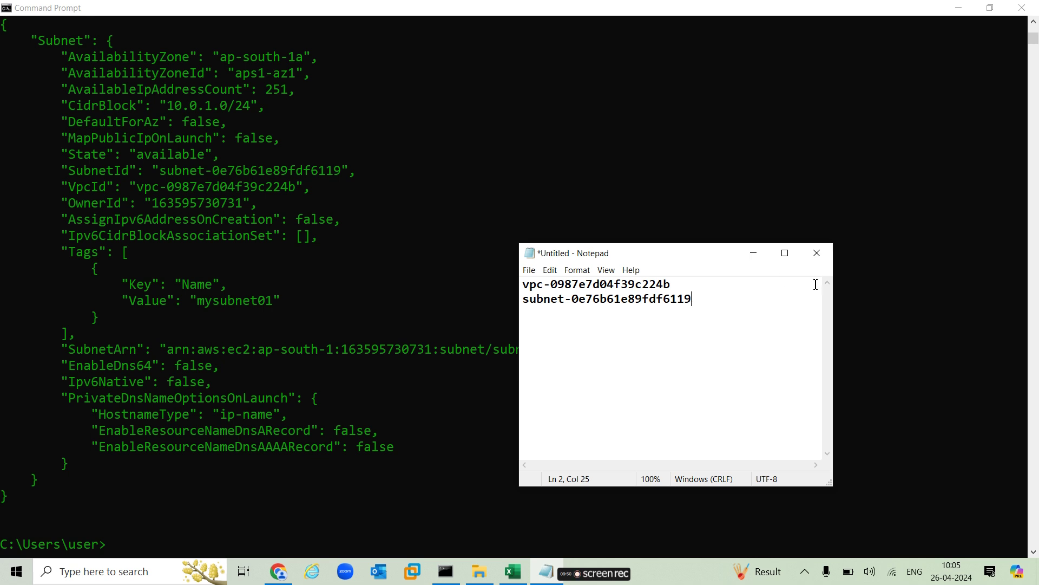
pyautogui.click(756, 254)
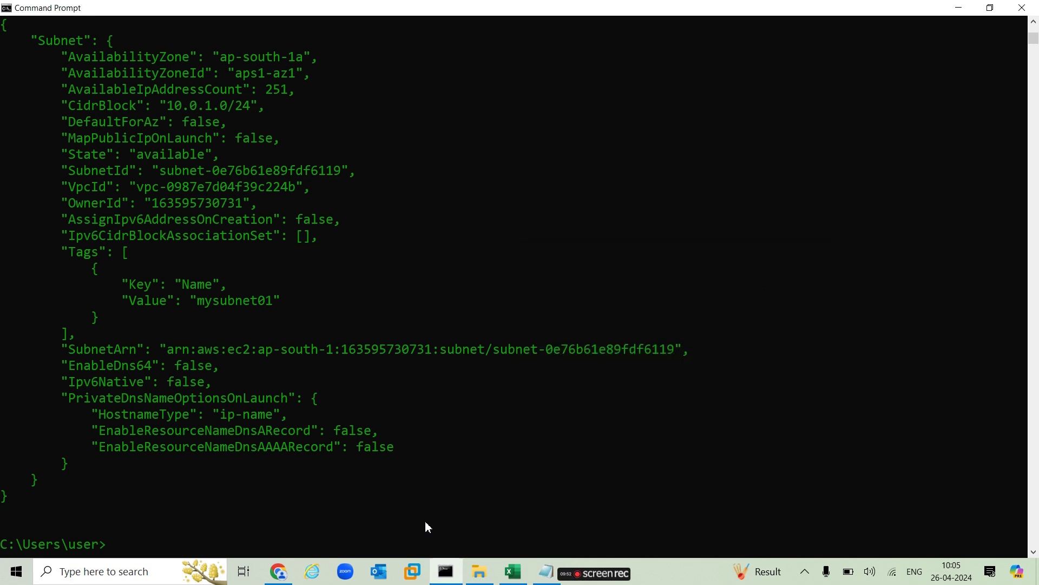
# - Enter "aws ec2 create-internet-gateway --vpc-id" at the Command Prompt without running it
pyautogui.write('aws ec2 create-i')
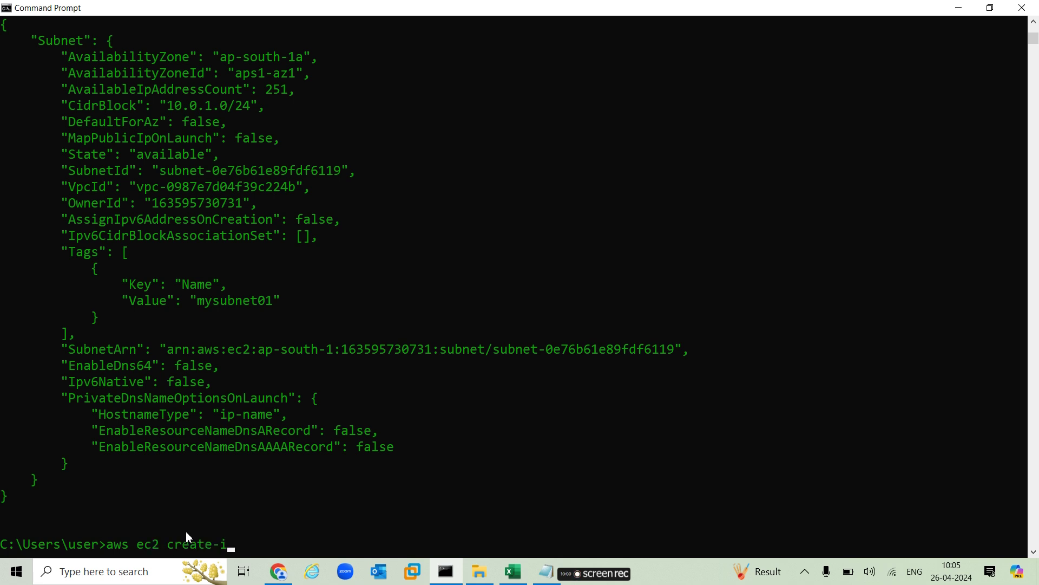
pyautogui.write('nternet-ga')
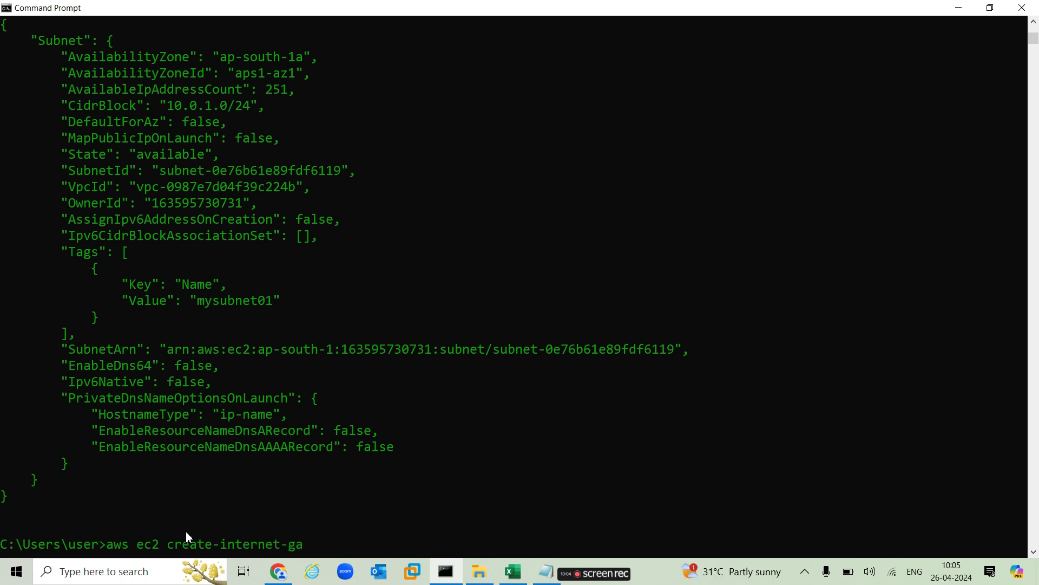
pyautogui.write('teway')
pyautogui.write('--vpc -')
pyautogui.press('BackSpace')
pyautogui.press('BackSpace')
pyautogui.write('-id')
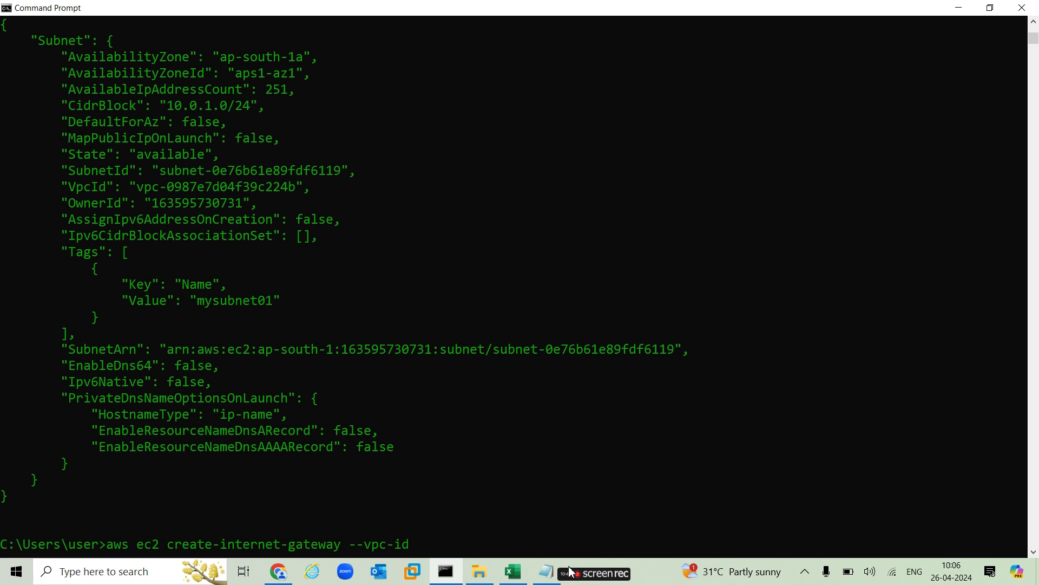
# - Copy the VPC ID saved in Notepad and paste it after "--vpc-id" in the create-internet-gateway command
pyautogui.click(547, 571)
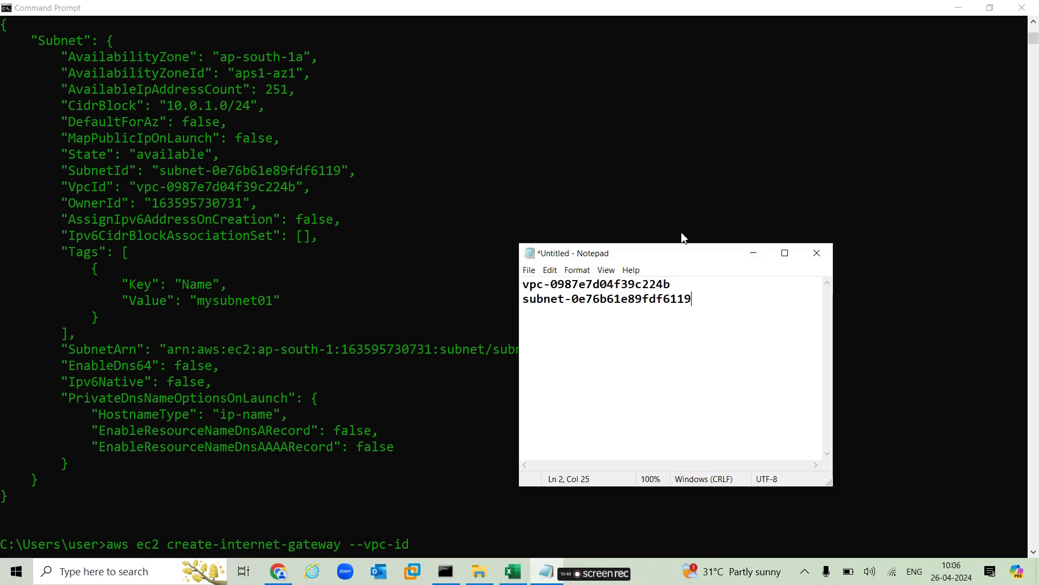
pyautogui.moveTo(673, 284); pyautogui.dragTo(510, 290)
pyautogui.hotkey('ctrl', 'c')
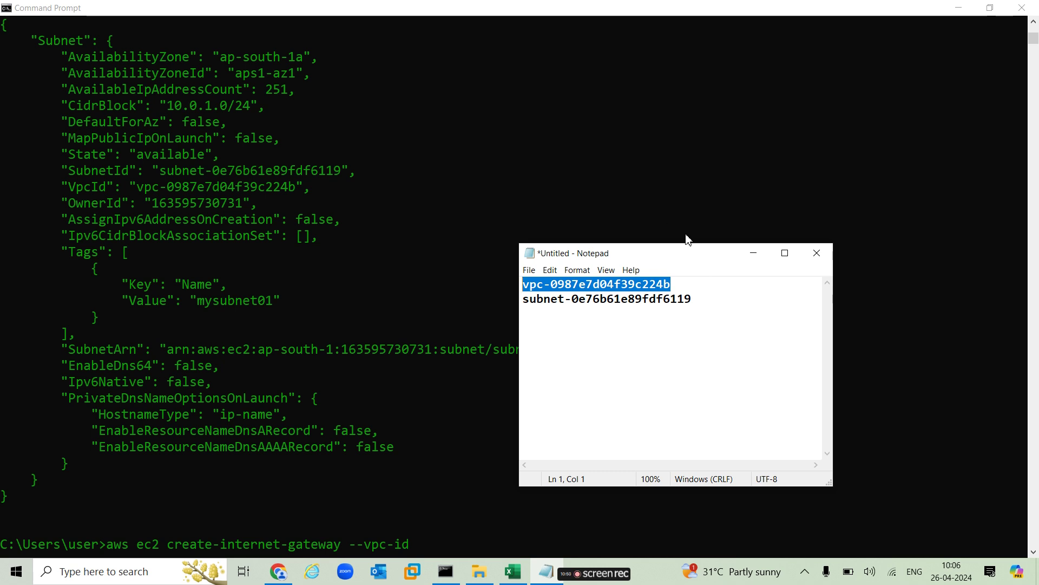
pyautogui.click(754, 254)
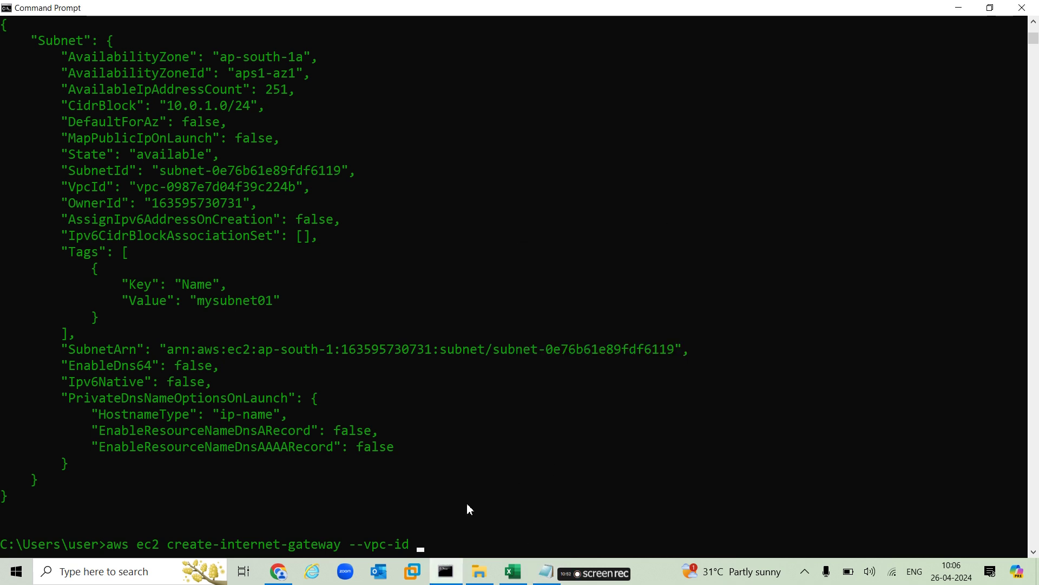
pyautogui.hotkey('ctrl', 'v')
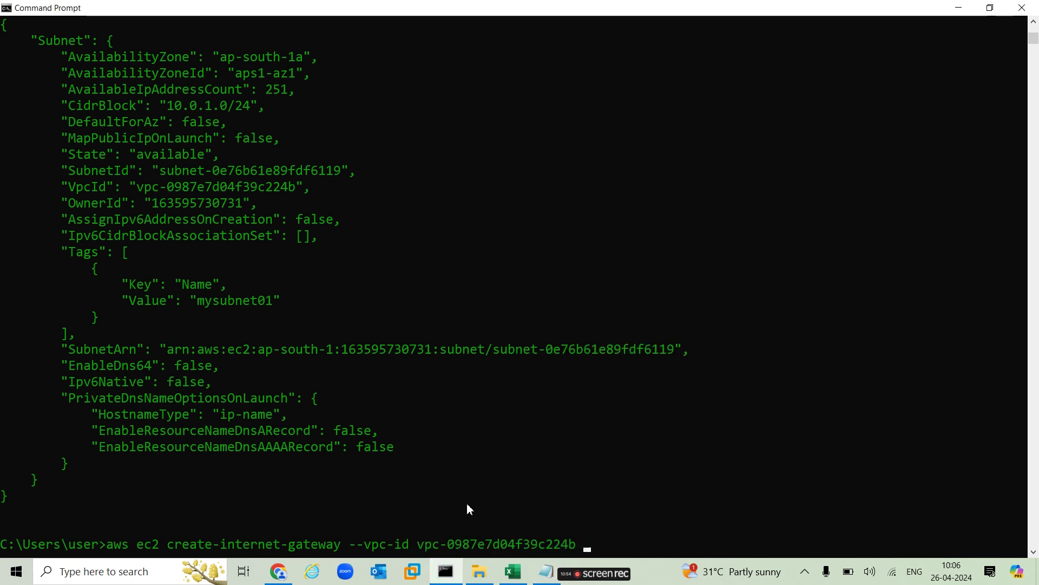
# - Extend the create-internet-gateway command with "--tag-specifications ResourceType=internet-gateway,Tags=[]"
pyautogui.write('--tag-')
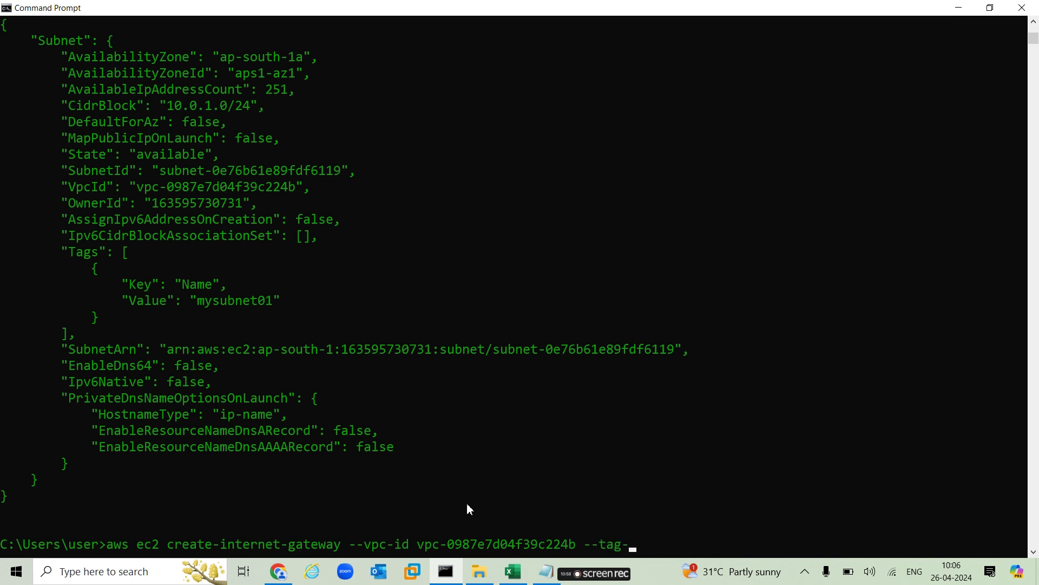
pyautogui.write('specifications')
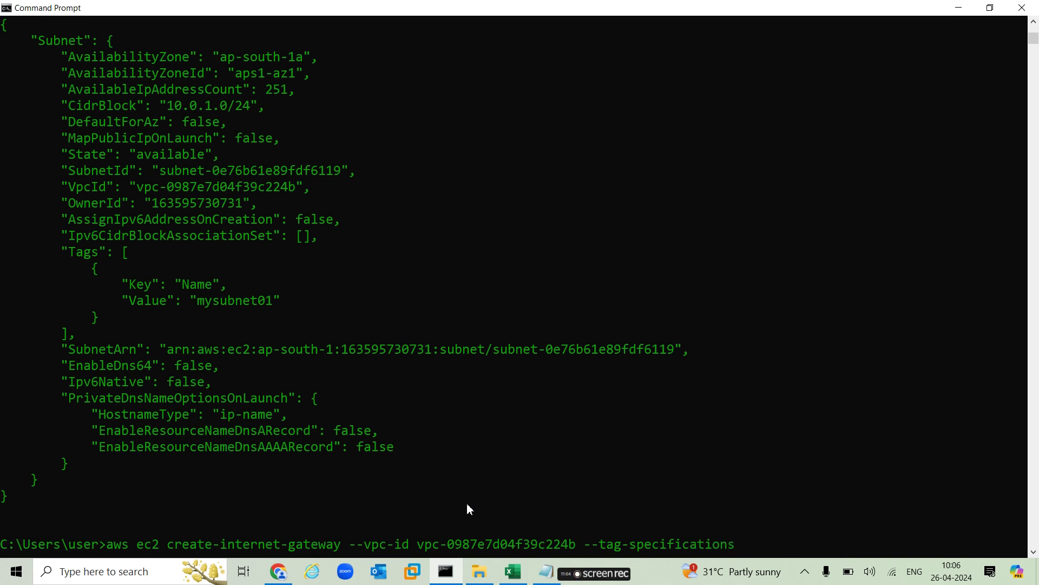
pyautogui.write(' Re')
pyautogui.write('sour')
pyautogui.write('ceTyp')
pyautogui.write('e')
pyautogui.write('=')
pyautogui.write('interne')
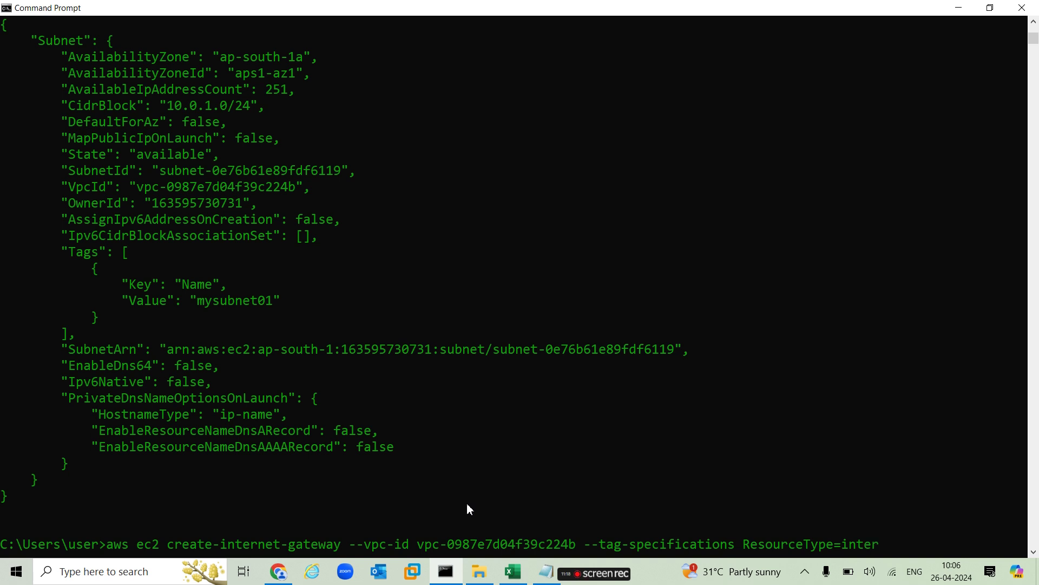
pyautogui.write('t-gateway ,Tags')
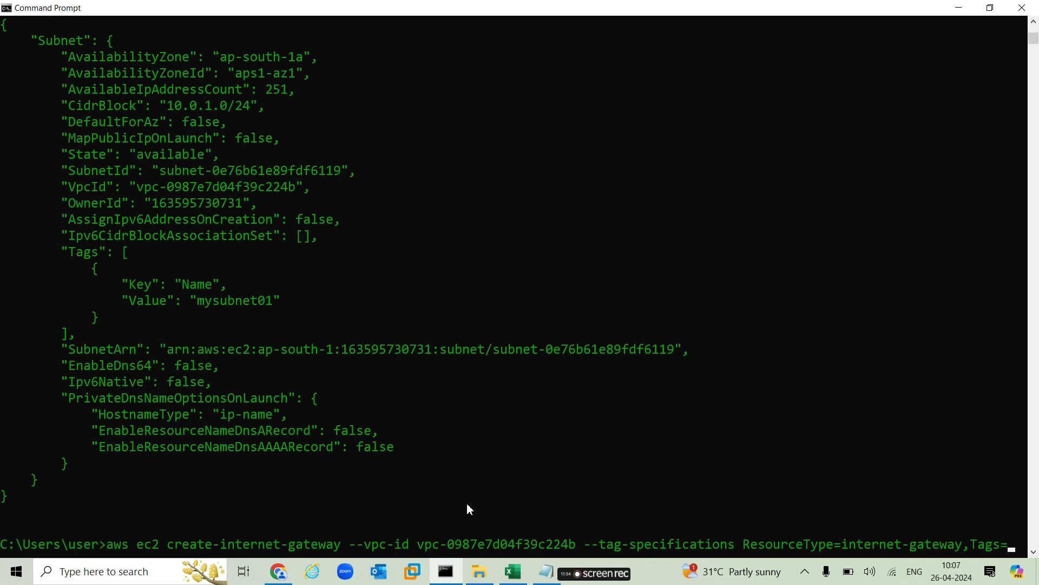
pyautogui.write('=[]')
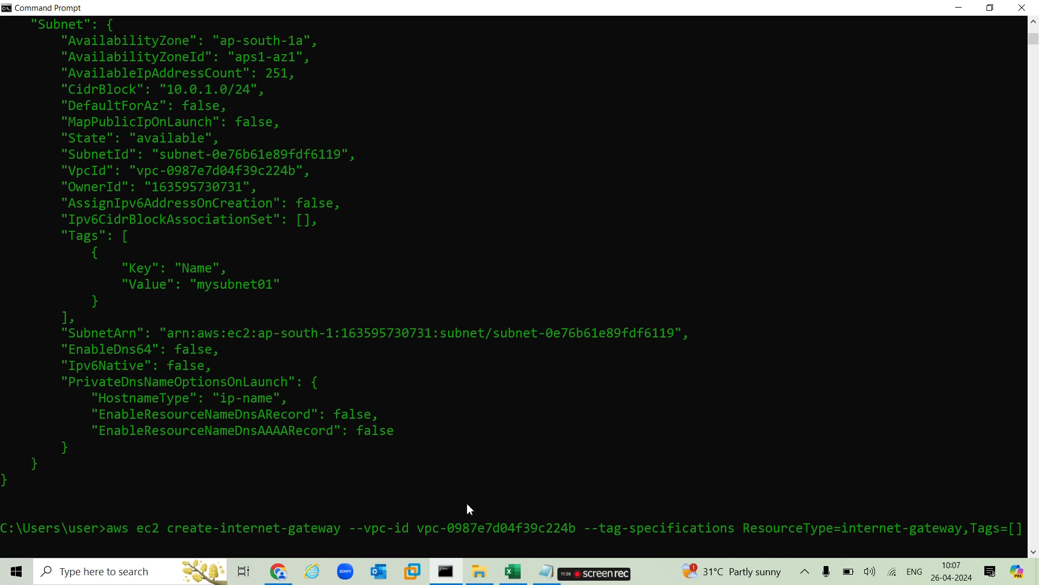
# - Fill the tag brackets with "{Key=Name,Value=igw001}" and try to run the create-internet-gateway command
pyautogui.write('{}')
pyautogui.write('Key=')
pyautogui.write('Nam')
pyautogui.write('e,V')
pyautogui.write('alue')
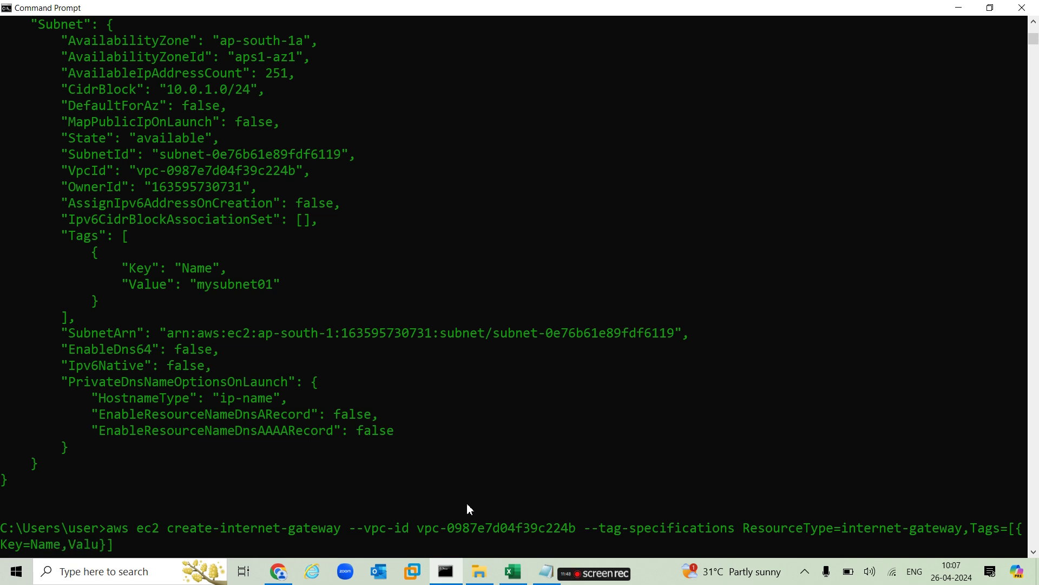
pyautogui.write('=')
pyautogui.write('igw0')
pyautogui.write('01')
pyautogui.press('BackSpace')
pyautogui.write('01')
pyautogui.press('Return')
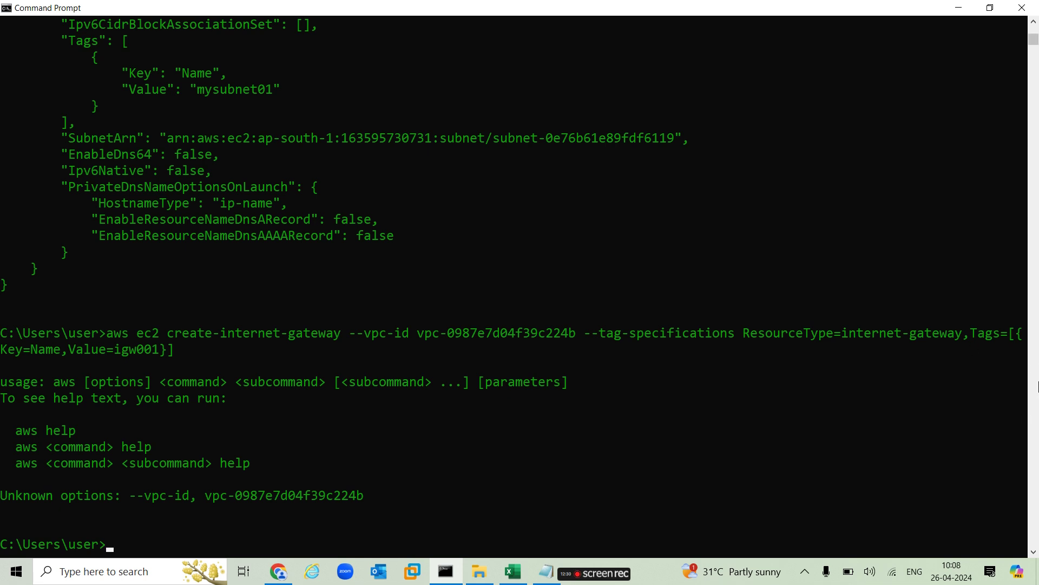
# - Recall the create-internet-gateway command, remove the "--vpc-id" option together with its VPC ID, and run it
pyautogui.press('Up')
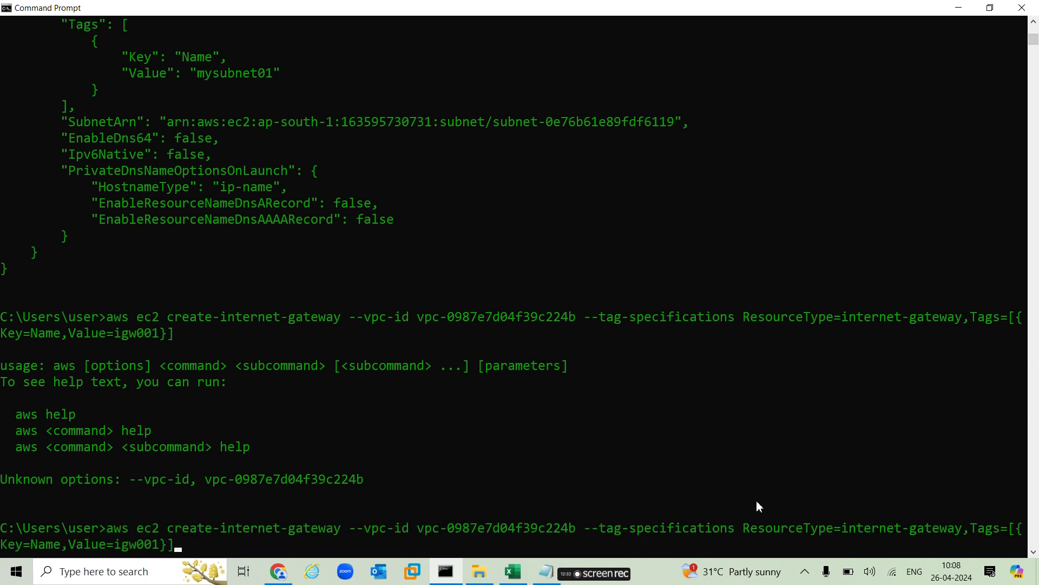
pyautogui.press('Left')
pyautogui.press('Left')
pyautogui.press('Left')
pyautogui.press('Left')
pyautogui.press('Left')
pyautogui.press('Left')
pyautogui.press('Left')
pyautogui.press('Left')
pyautogui.press('Left')
pyautogui.press('Left')
pyautogui.press('Left')
pyautogui.press('Left')
pyautogui.press('Left')
pyautogui.press('Left')
pyautogui.press('Left')
pyautogui.press('Left')
pyautogui.press('Left')
pyautogui.press('Left')
pyautogui.press('Left')
pyautogui.press('Left')
pyautogui.press('Left')
pyautogui.press('Left')
pyautogui.press('Left')
pyautogui.press('Left')
pyautogui.press('Left')
pyautogui.press('Left')
pyautogui.press('Left')
pyautogui.press('Left')
pyautogui.press('Left')
pyautogui.press('Left')
pyautogui.press('Left')
pyautogui.press('Left')
pyautogui.press('Left')
pyautogui.press('Left')
pyautogui.press('Left')
pyautogui.press('Left')
pyautogui.press('Left')
pyautogui.press('Left')
pyautogui.press('Left')
pyautogui.press('Left')
pyautogui.press('Left')
pyautogui.press('Left')
pyautogui.press('Left')
pyautogui.press('Left')
pyautogui.press('Left')
pyautogui.press('Left')
pyautogui.press('Left')
pyautogui.press('Left')
pyautogui.press('Left')
pyautogui.press('Left')
pyautogui.press('Left')
pyautogui.press('Left')
pyautogui.press('Left')
pyautogui.press('Left')
pyautogui.press('BackSpace')
pyautogui.press('BackSpace')
pyautogui.press('BackSpace')
pyautogui.press('BackSpace')
pyautogui.press('BackSpace')
pyautogui.press('BackSpace')
pyautogui.press('BackSpace')
pyautogui.press('BackSpace')
pyautogui.press('BackSpace')
pyautogui.press('BackSpace')
pyautogui.press('BackSpace')
pyautogui.press('BackSpace')
pyautogui.press('BackSpace')
pyautogui.press('BackSpace')
pyautogui.press('BackSpace')
pyautogui.press('BackSpace')
pyautogui.press('BackSpace')
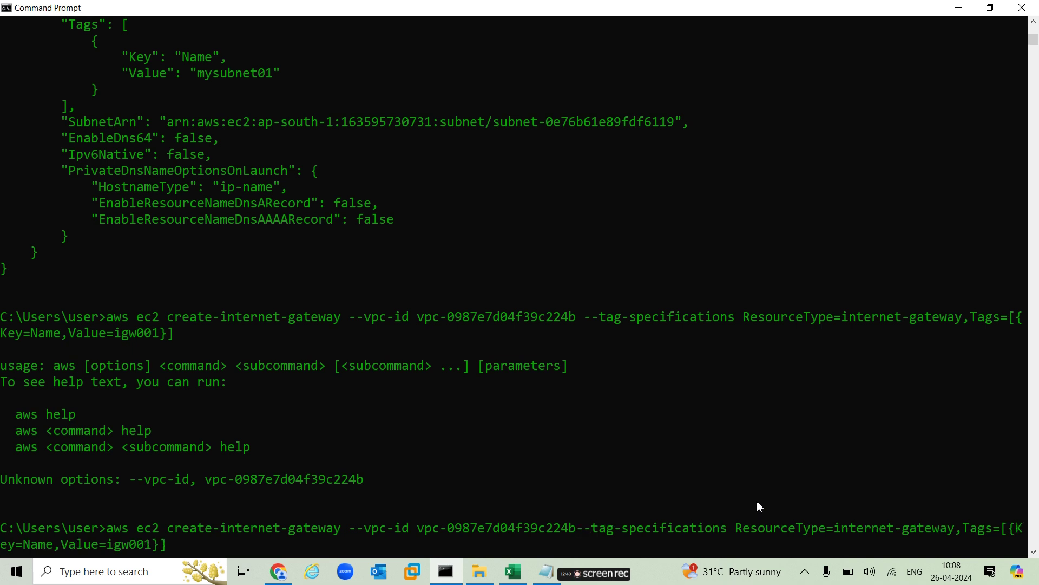
pyautogui.press('BackSpace')
pyautogui.press('BackSpace')
pyautogui.press('BackSpace')
pyautogui.press('BackSpace')
pyautogui.press('BackSpace')
pyautogui.press('BackSpace')
pyautogui.press('BackSpace')
pyautogui.press('BackSpace')
pyautogui.press('BackSpace')
pyautogui.press('BackSpace')
pyautogui.press('BackSpace')
pyautogui.press('BackSpace')
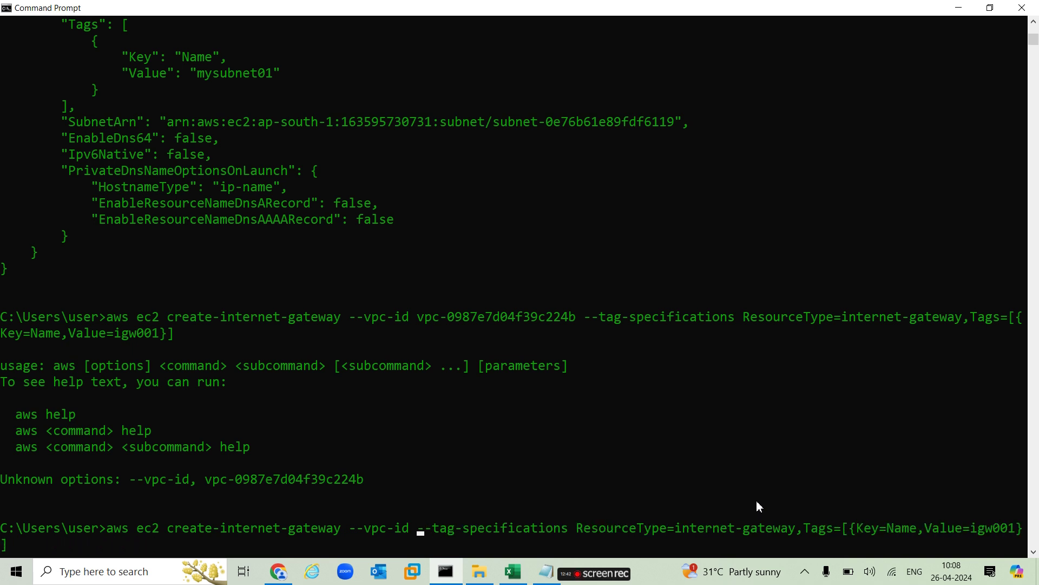
pyautogui.press('BackSpace')
pyautogui.press('BackSpace')
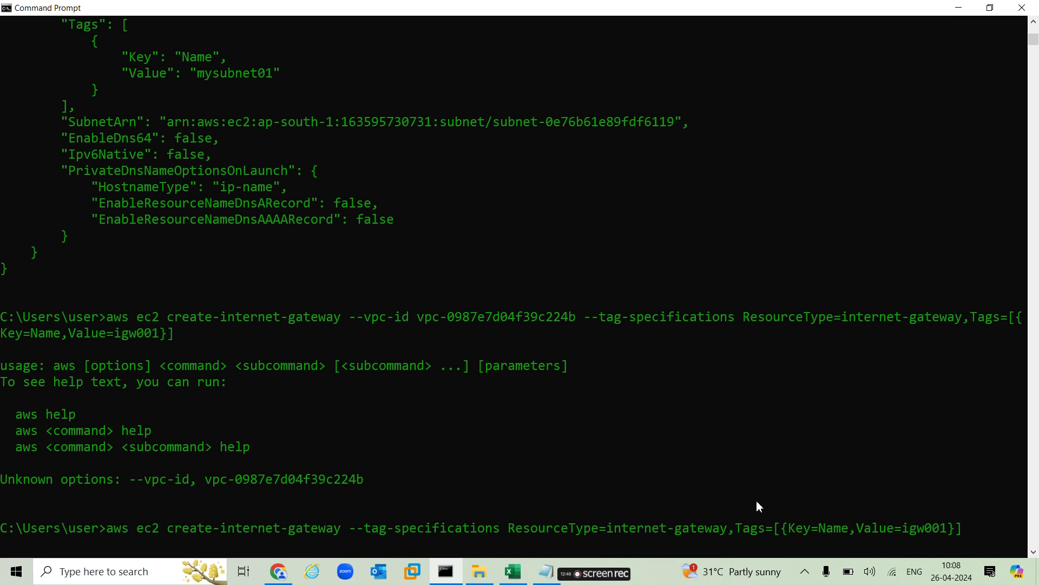
pyautogui.press('Right')
pyautogui.press('Right')
pyautogui.press('Right')
pyautogui.press('Right')
pyautogui.press('Right')
pyautogui.press('Right')
pyautogui.press('Right')
pyautogui.press('Right')
pyautogui.press('Right')
pyautogui.press('Right')
pyautogui.press('Right')
pyautogui.press('Right')
pyautogui.press('Right')
pyautogui.press('Right')
pyautogui.press('Right')
pyautogui.press('Right')
pyautogui.press('Right')
pyautogui.press('Right')
pyautogui.press('Right')
pyautogui.press('Right')
pyautogui.press('Right')
pyautogui.press('Right')
pyautogui.press('Right')
pyautogui.press('Right')
pyautogui.press('Right')
pyautogui.press('Right')
pyautogui.press('Right')
pyautogui.press('Right')
pyautogui.press('Right')
pyautogui.press('Right')
pyautogui.press('Right')
pyautogui.press('Right')
pyautogui.press('Right')
pyautogui.press('Right')
pyautogui.press('Right')
pyautogui.press('Right')
pyautogui.press('Right')
pyautogui.press('Right')
pyautogui.press('Right')
pyautogui.press('Return')
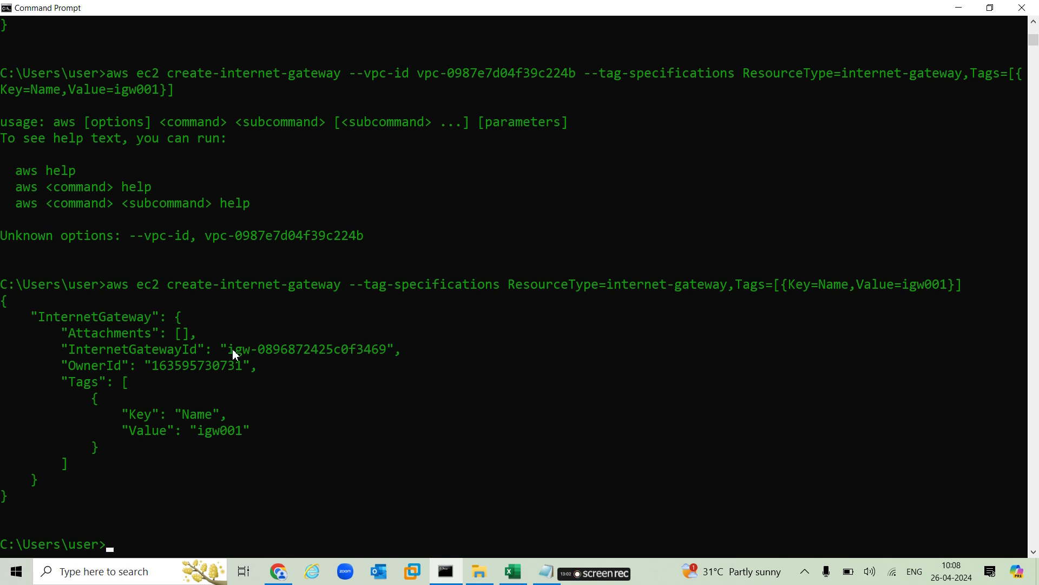
# - Copy the InternetGatewayId from the command output and paste it on the third line in Notepad, then return to Command Prompt
pyautogui.hotkey('ctrl', 'v')
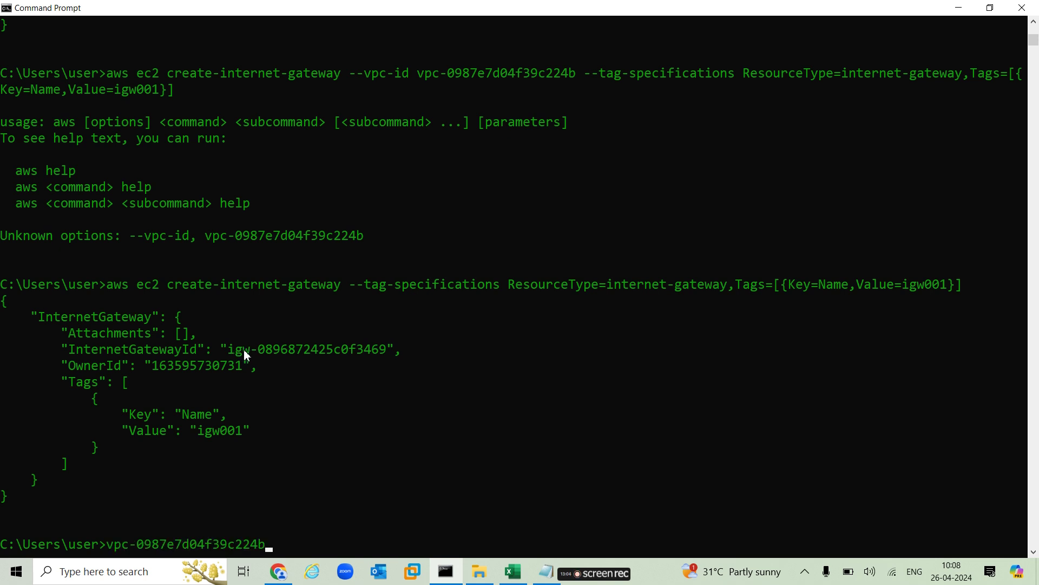
pyautogui.moveTo(229, 348); pyautogui.dragTo(389, 359)
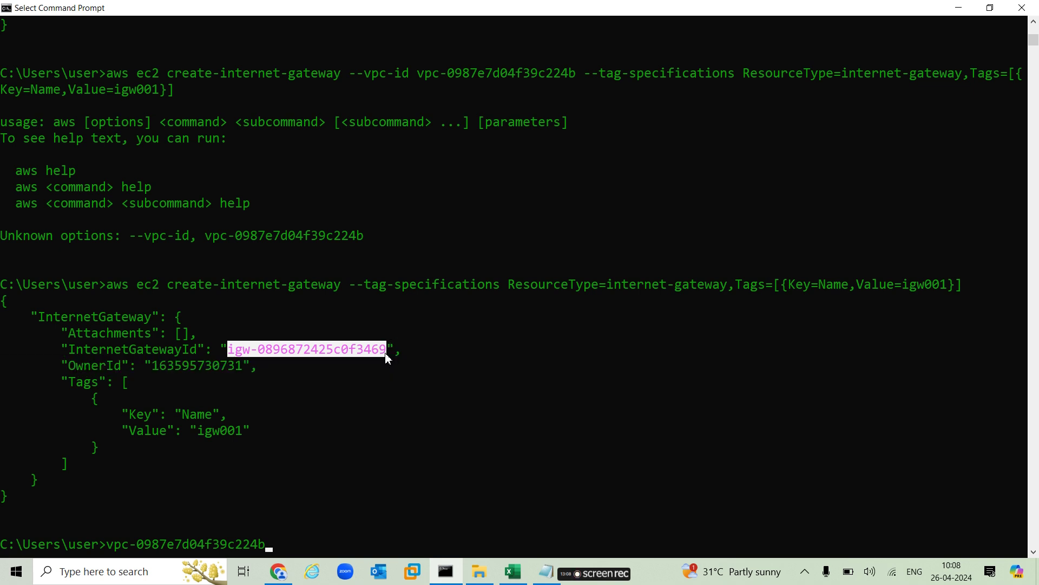
pyautogui.hotkey('ctrl', 'c')
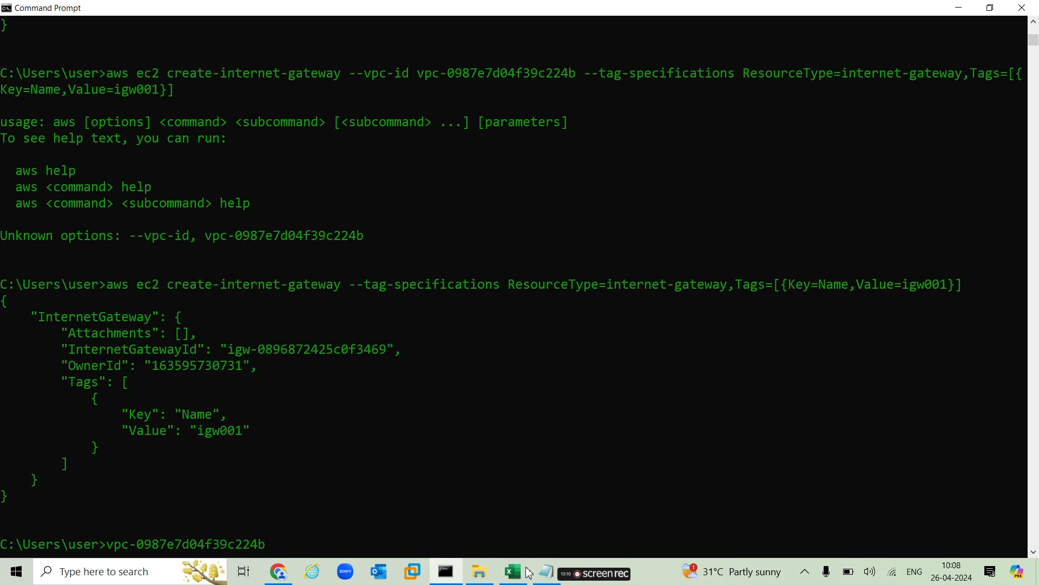
pyautogui.click(545, 571)
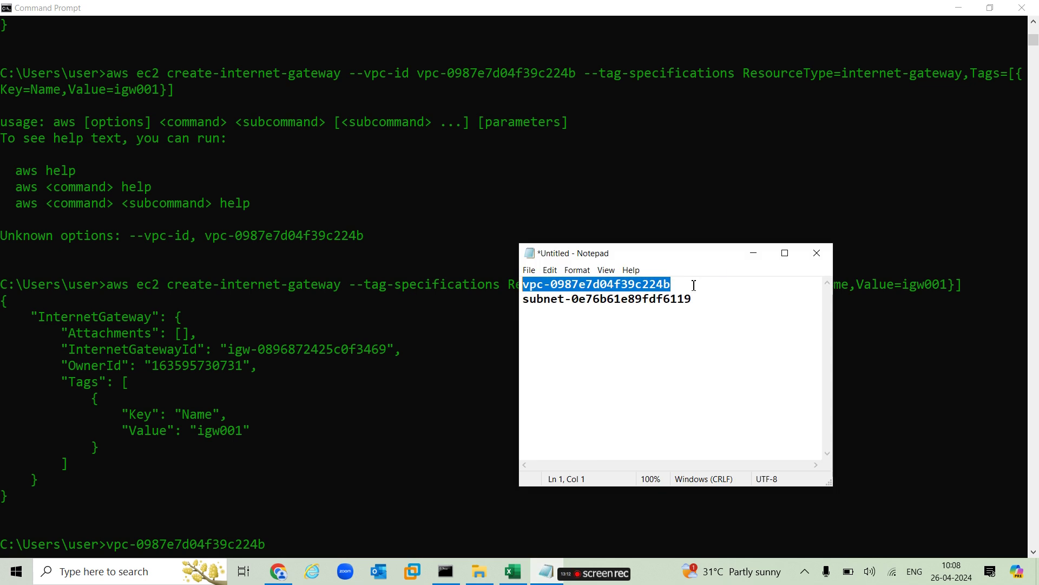
pyautogui.click(718, 300)
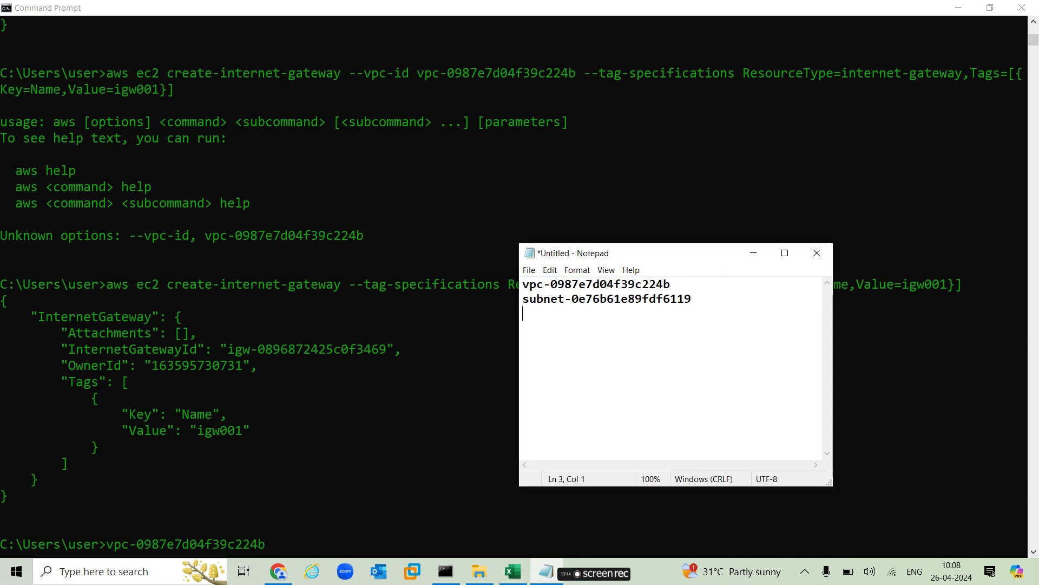
pyautogui.hotkey('ctrl', 'v')
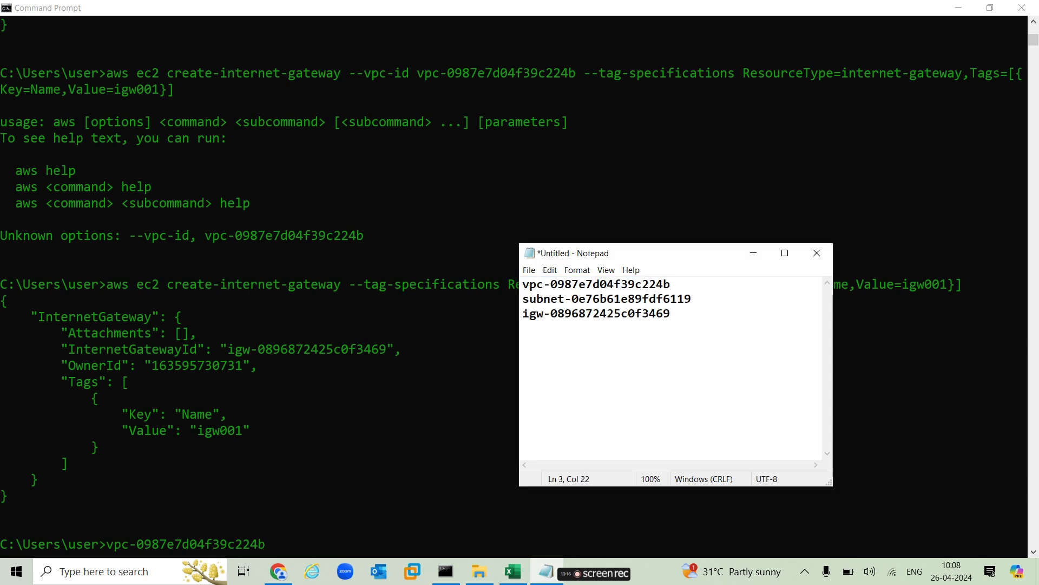
pyautogui.click(754, 252)
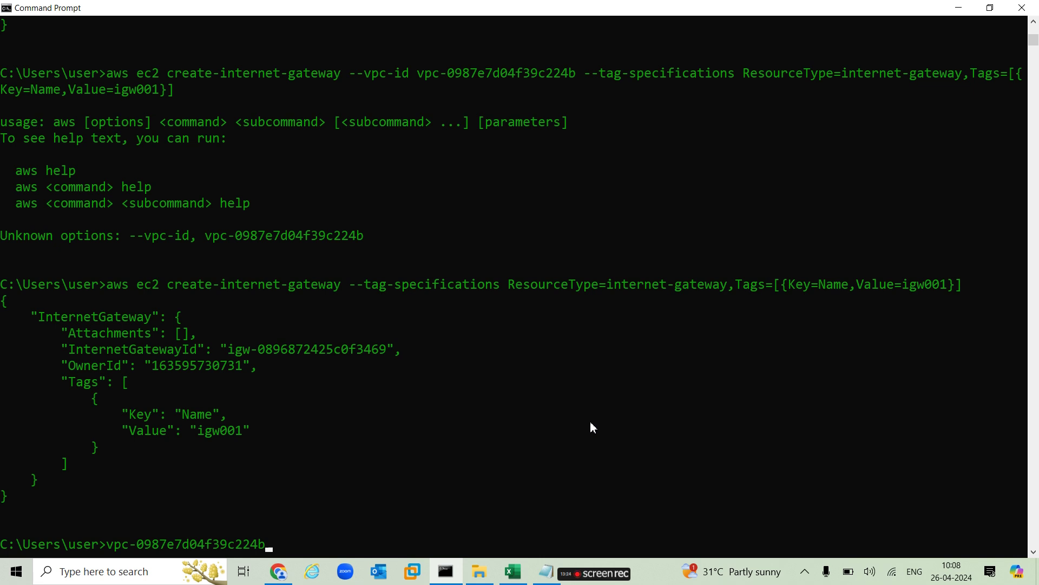
# - Clear the stray pasted VPC ID from the current prompt line
pyautogui.write('aws')
pyautogui.press('BackSpace')
pyautogui.press('BackSpace')
pyautogui.press('BackSpace')
pyautogui.press('BackSpace')
pyautogui.press('BackSpace')
pyautogui.press('BackSpace')
pyautogui.press('BackSpace')
pyautogui.press('BackSpace')
pyautogui.press('BackSpace')
pyautogui.press('BackSpace')
pyautogui.press('BackSpace')
pyautogui.press('BackSpace')
pyautogui.press('BackSpace')
pyautogui.press('BackSpace')
pyautogui.press('BackSpace')
pyautogui.press('BackSpace')
pyautogui.press('BackSpace')
pyautogui.press('BackSpace')
pyautogui.press('BackSpace')
pyautogui.press('BackSpace')
pyautogui.press('BackSpace')
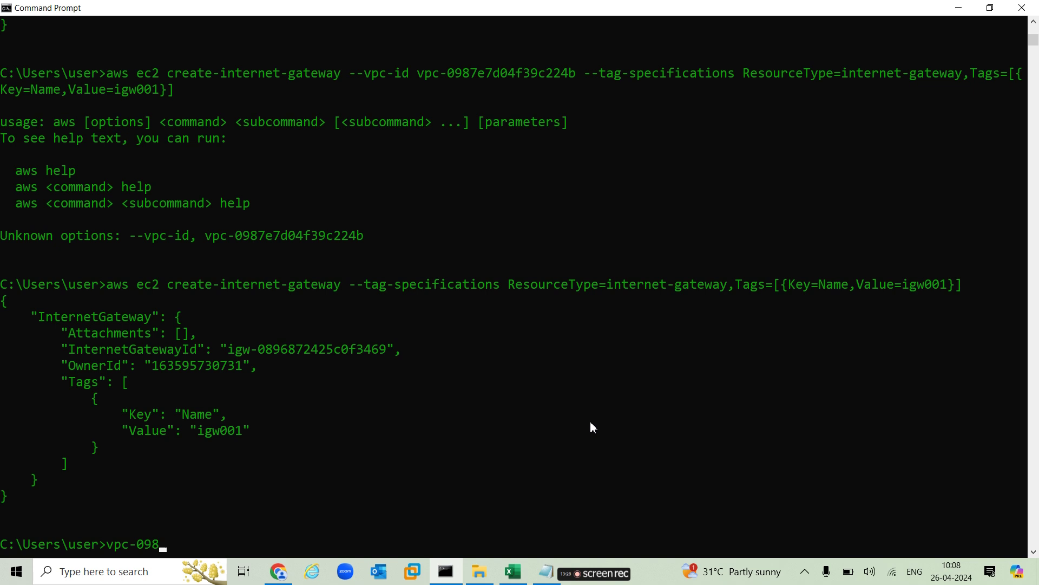
pyautogui.write('aws ec2 attach')
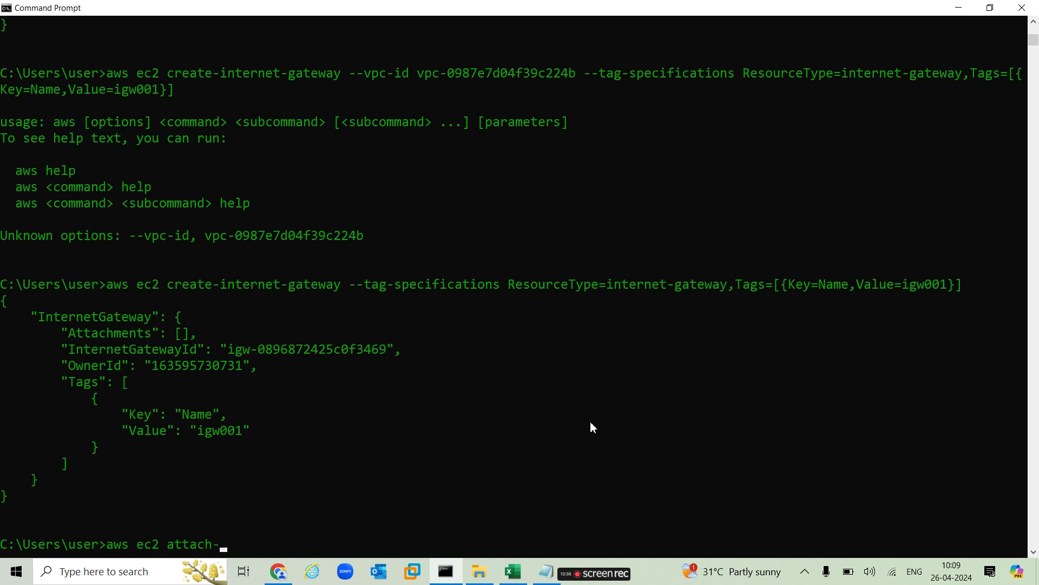
pyautogui.write('-internet-gateway')
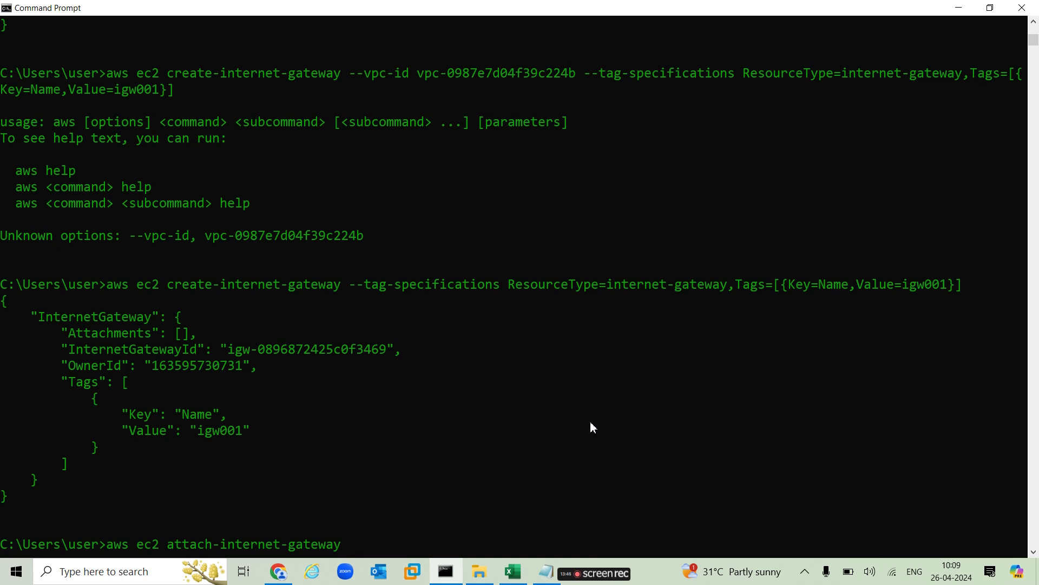
pyautogui.write(' --internet-gateway')
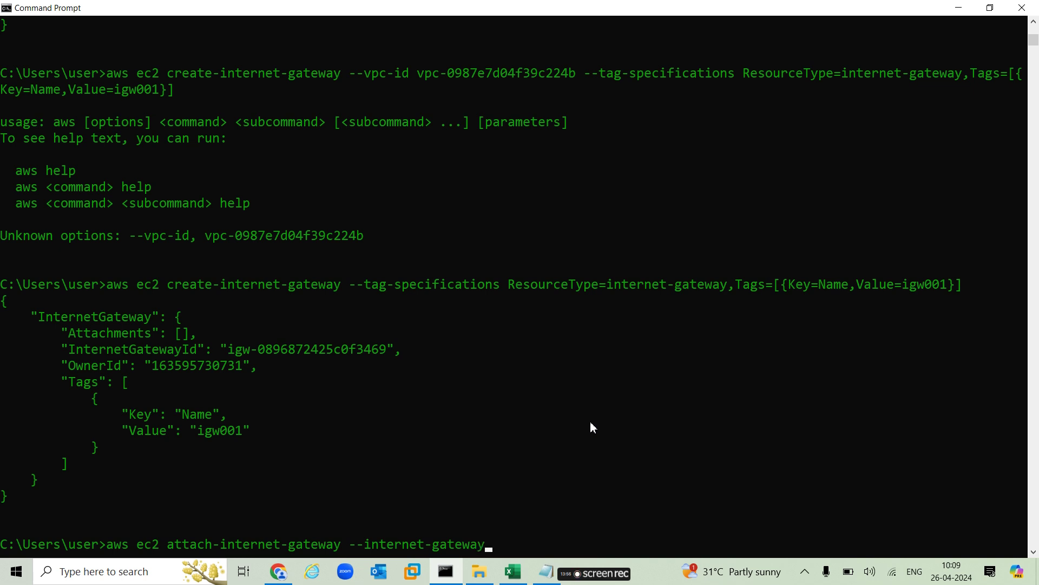
pyautogui.write('-id')
pyautogui.moveTo(229, 349); pyautogui.dragTo(373, 358)
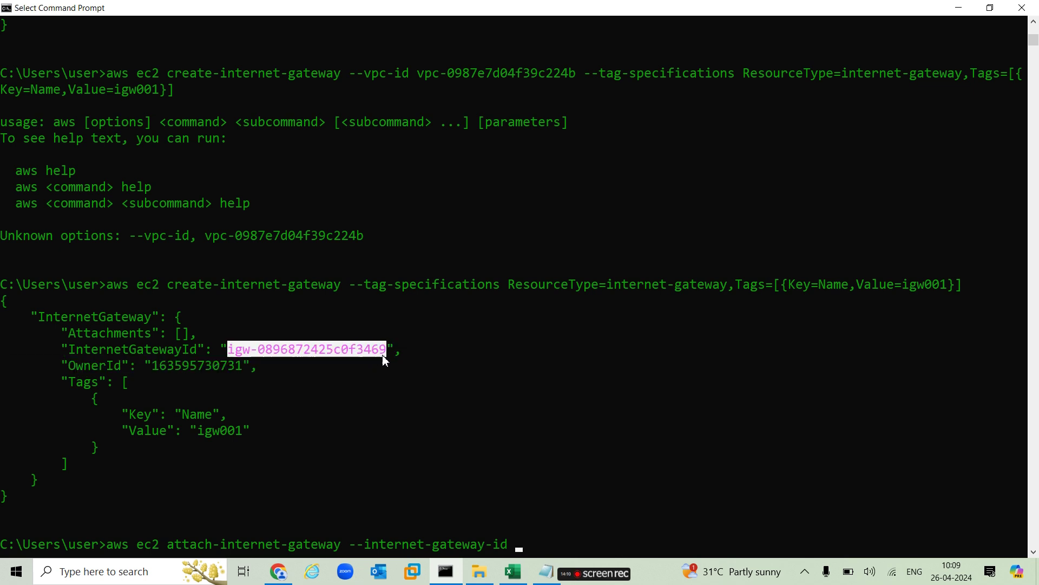
pyautogui.rightClick(386, 360)
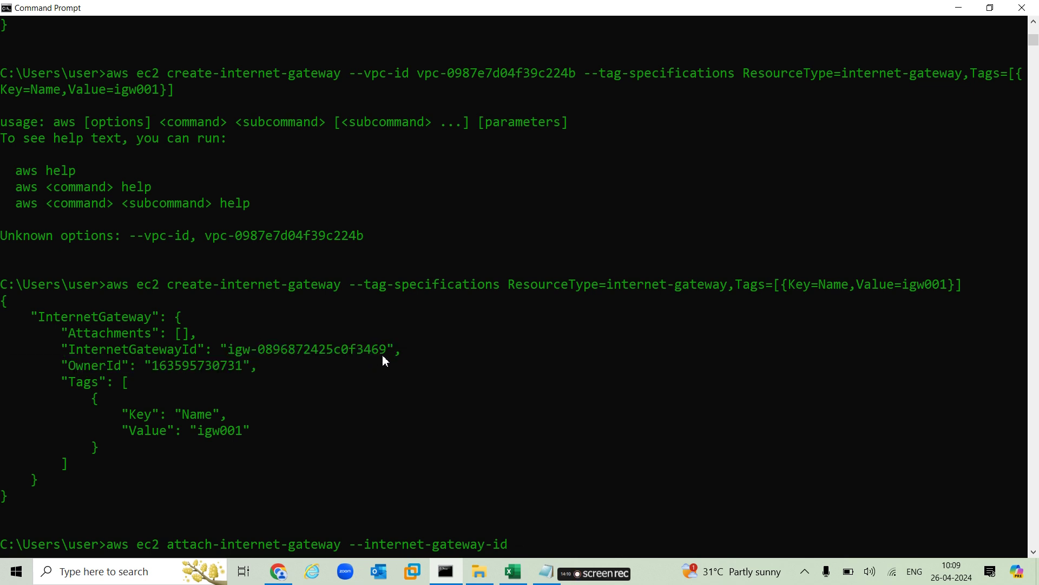
pyautogui.rightClick(522, 550)
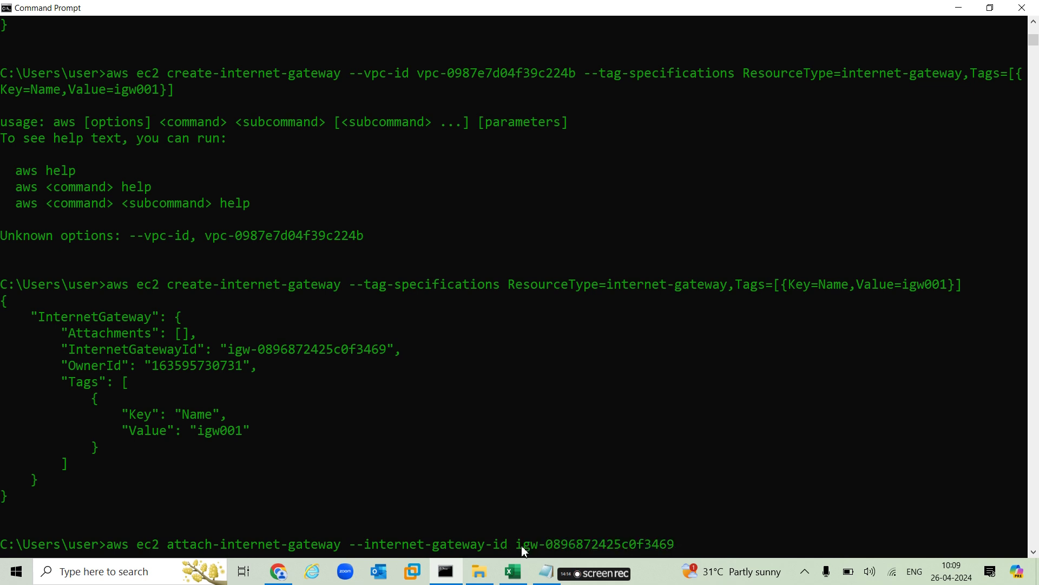
# - Add "--vpc-id" with the VPC ID vpc-0987e7d04f39c224b copied from Notepad, and run the attach-internet-gateway command
pyautogui.write('--vpc -id')
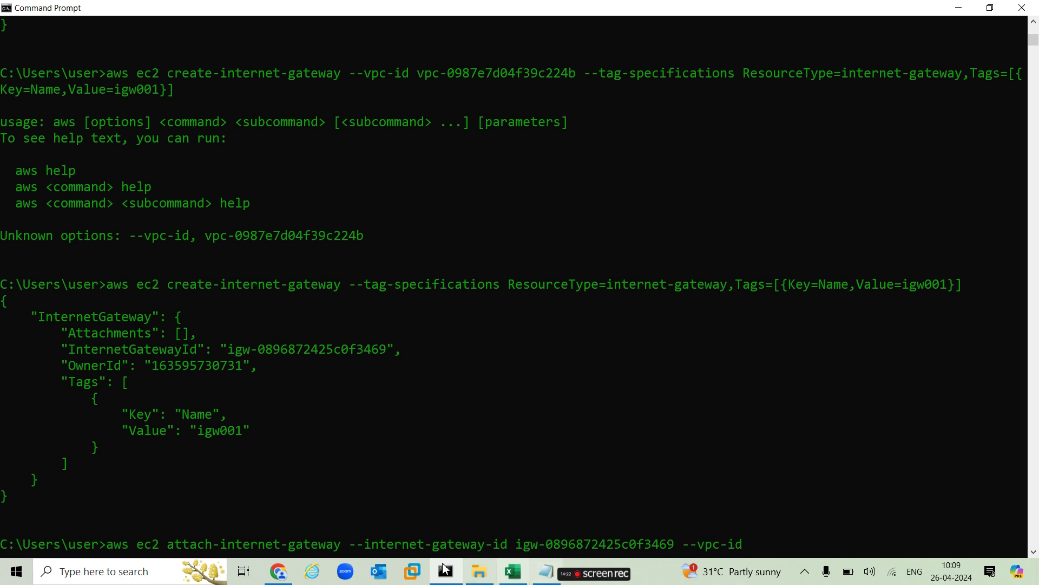
pyautogui.click(546, 572)
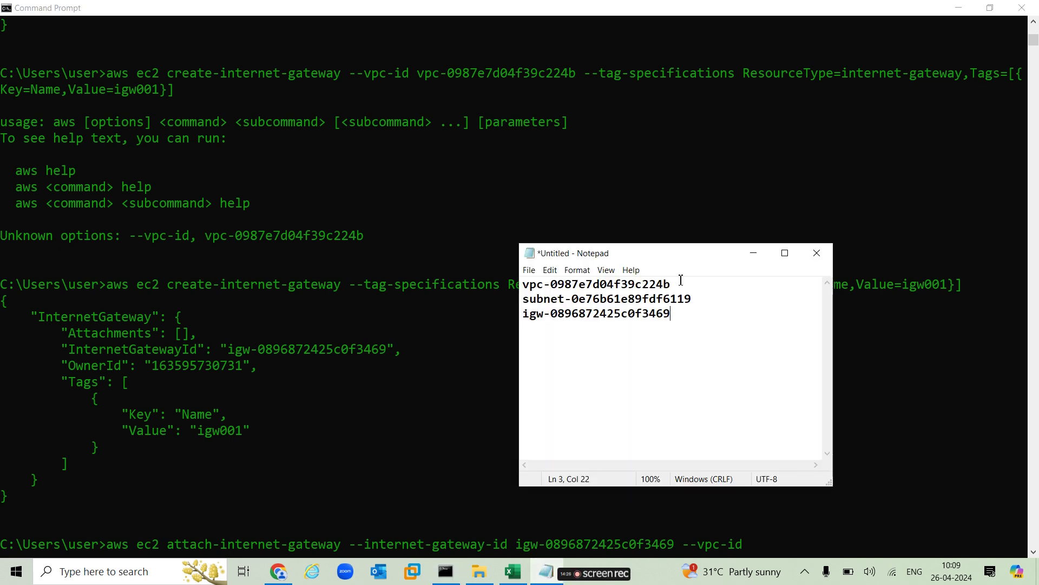
pyautogui.moveTo(681, 282); pyautogui.dragTo(527, 281)
pyautogui.hotkey('ctrl', 'c')
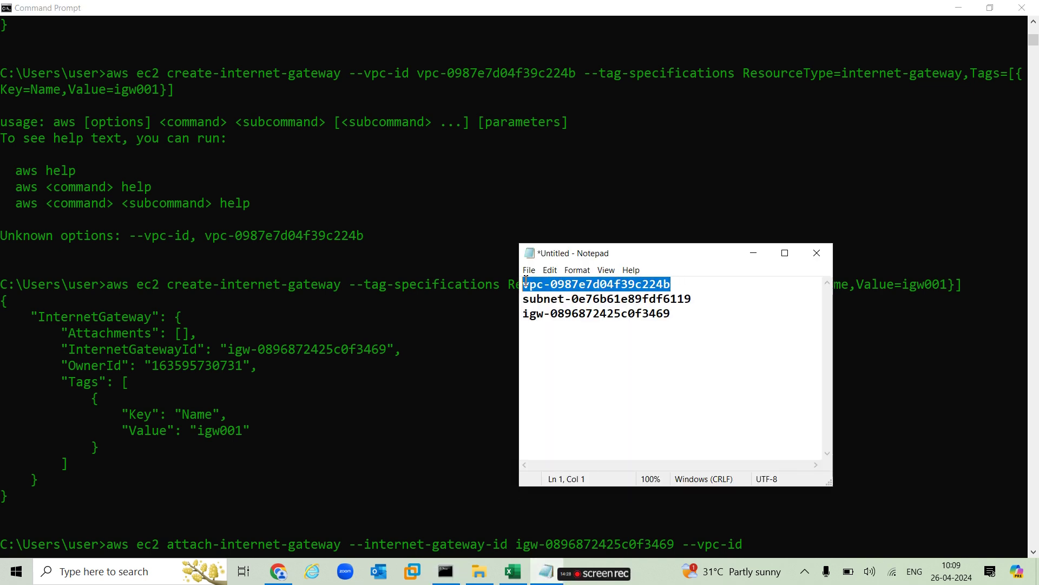
pyautogui.click(753, 253)
pyautogui.click(763, 545)
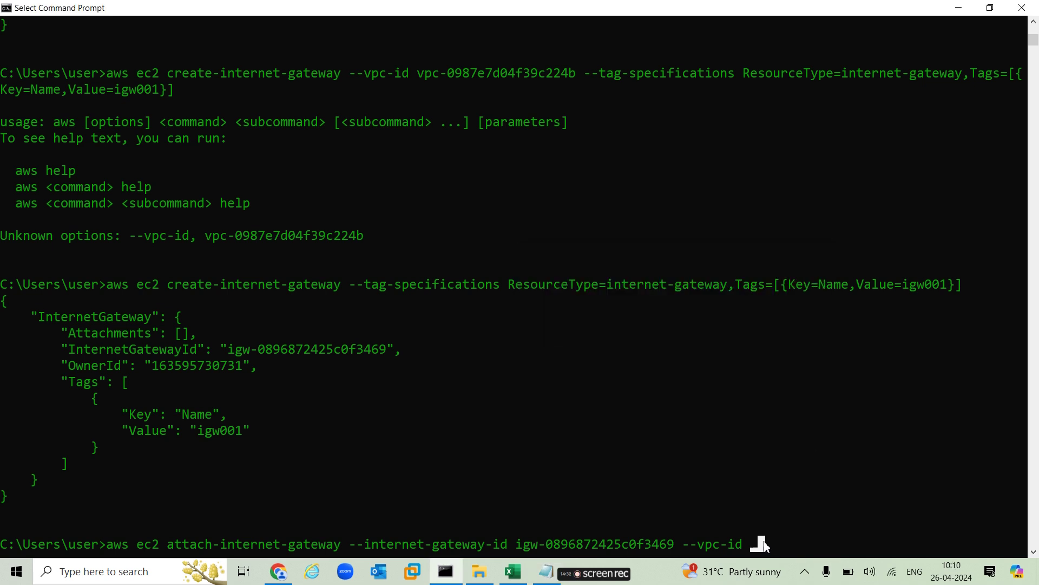
pyautogui.hotkey('ctrl', 'v')
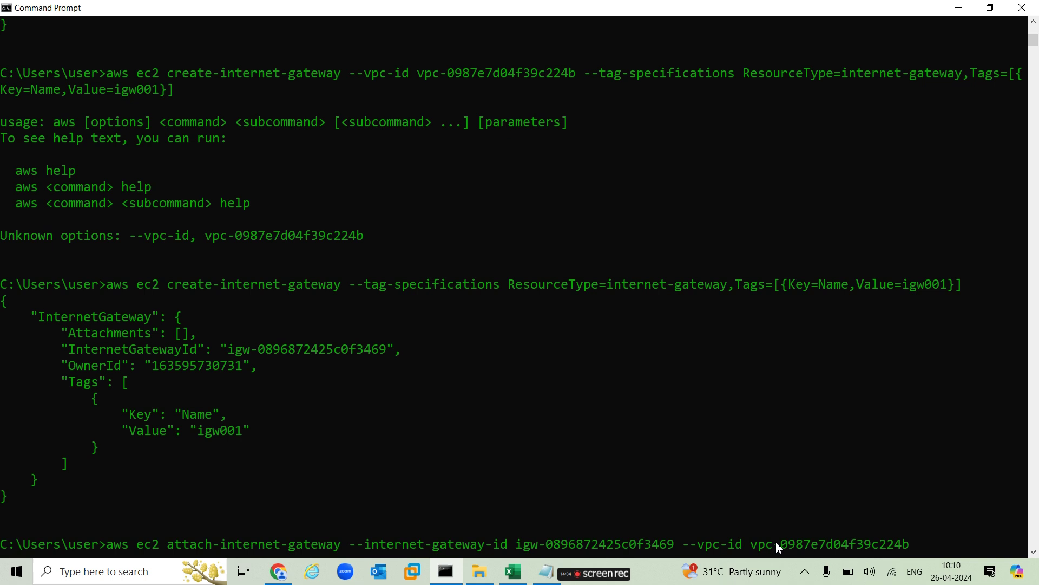
pyautogui.press('Return')
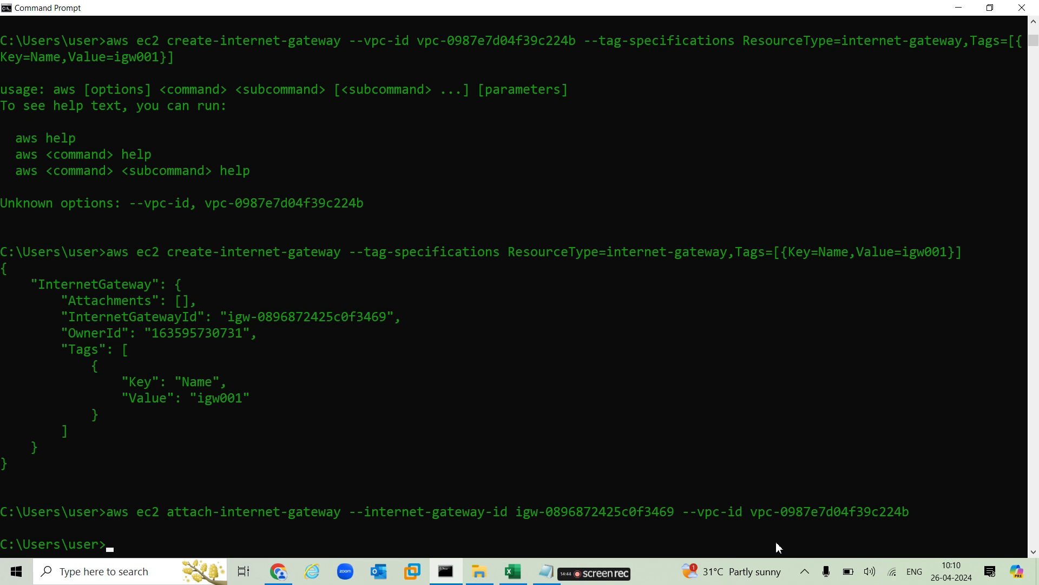
# - Switch to Chrome and check the VPCs, subnets, route tables and internet gateways listed in the AWS VPC console
pyautogui.click(279, 571)
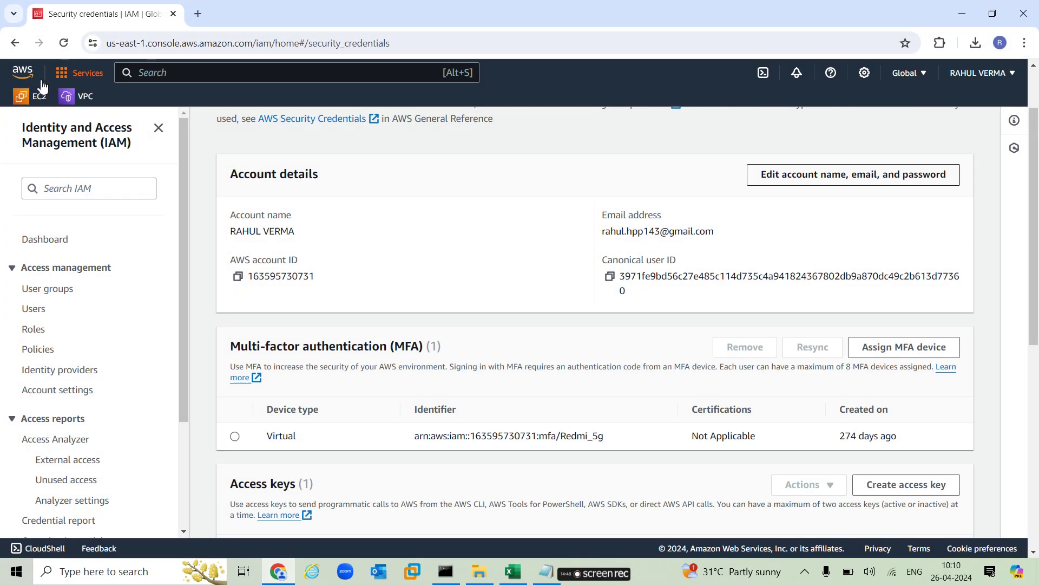
pyautogui.click(84, 105)
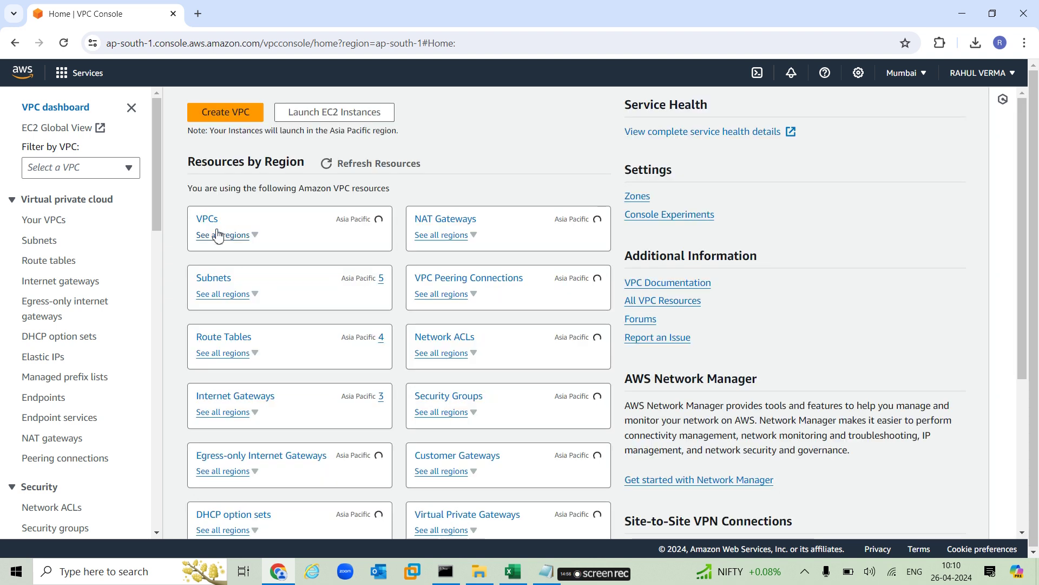
pyautogui.click(212, 242)
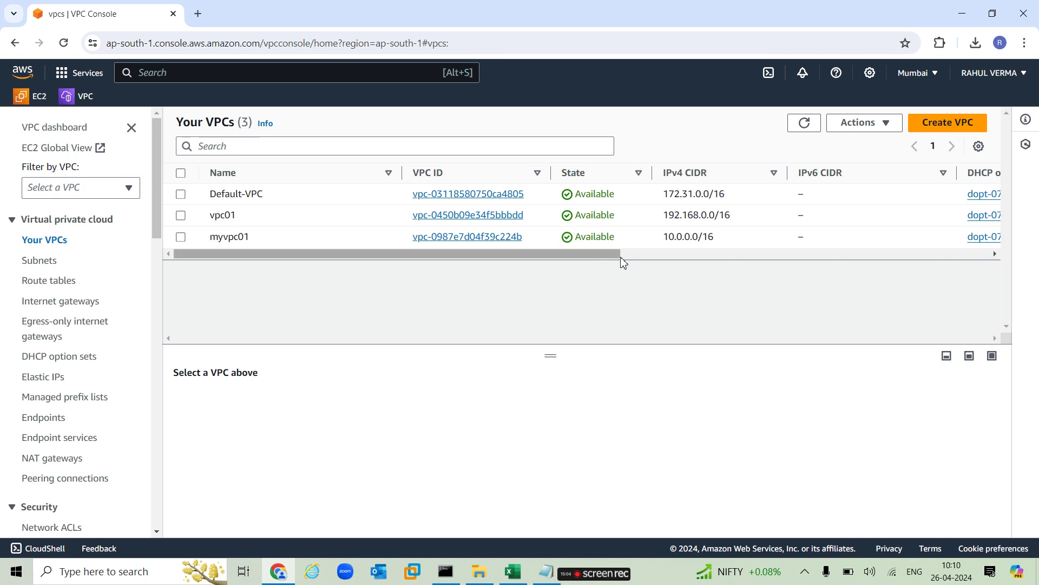
pyautogui.moveTo(617, 255); pyautogui.dragTo(503, 187)
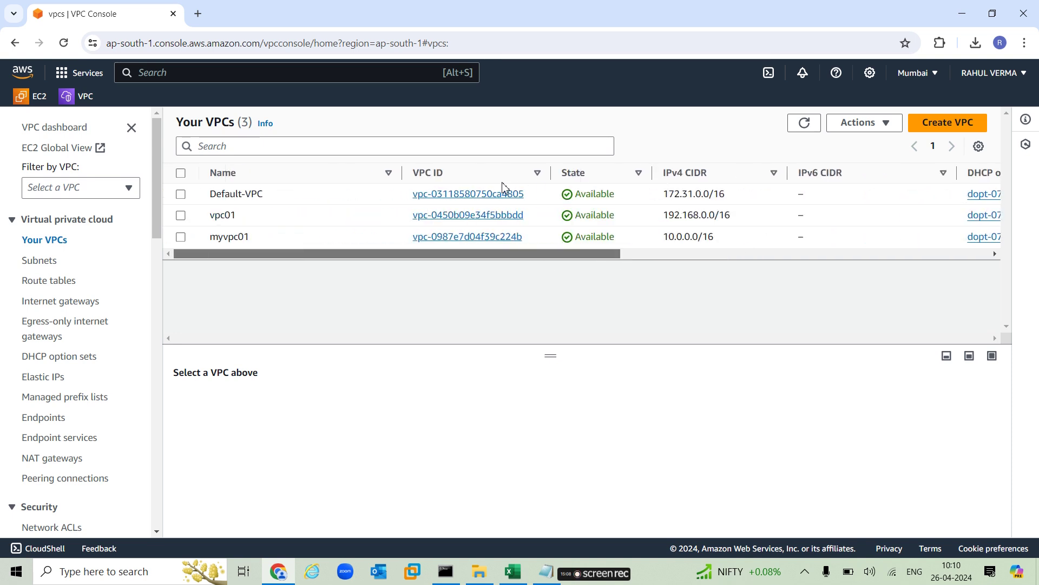
pyautogui.click(39, 262)
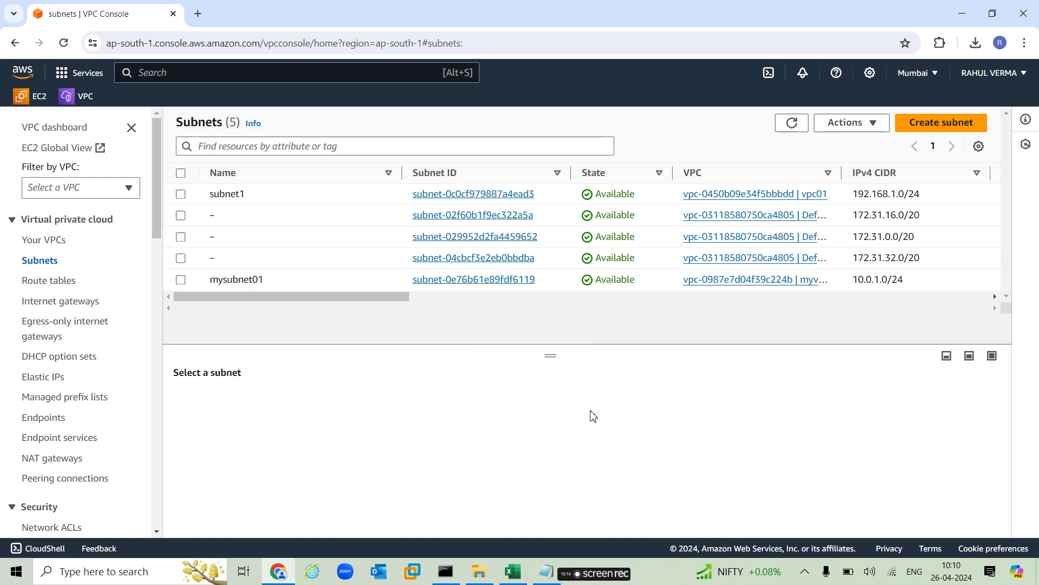
pyautogui.click(70, 286)
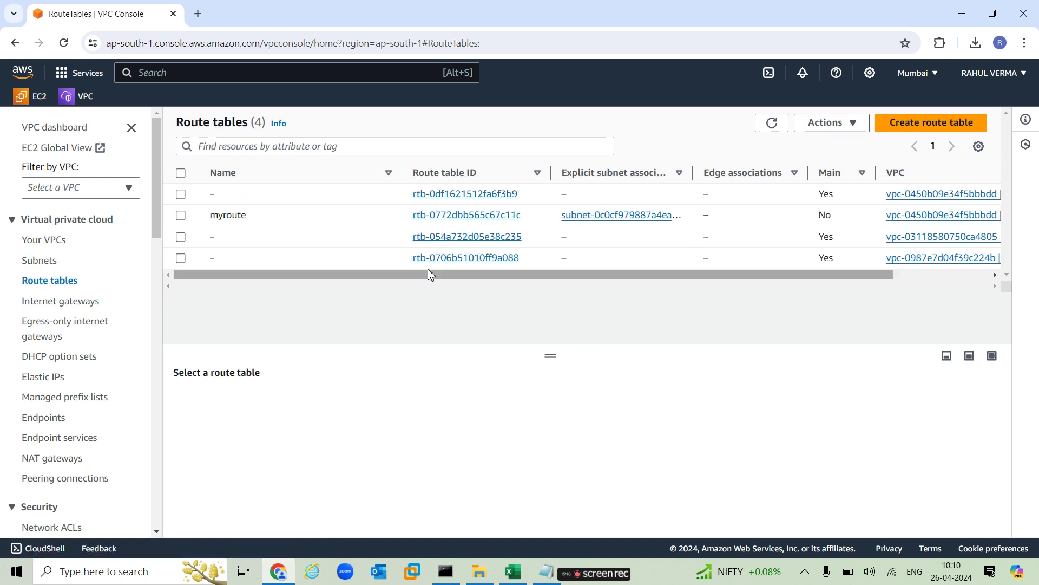
pyautogui.click(772, 123)
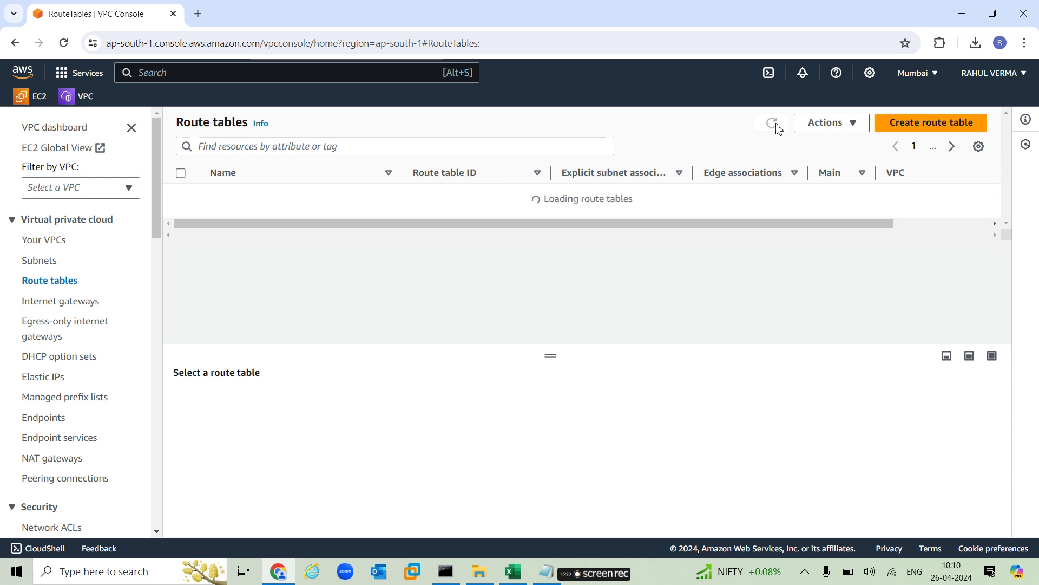
pyautogui.click(74, 301)
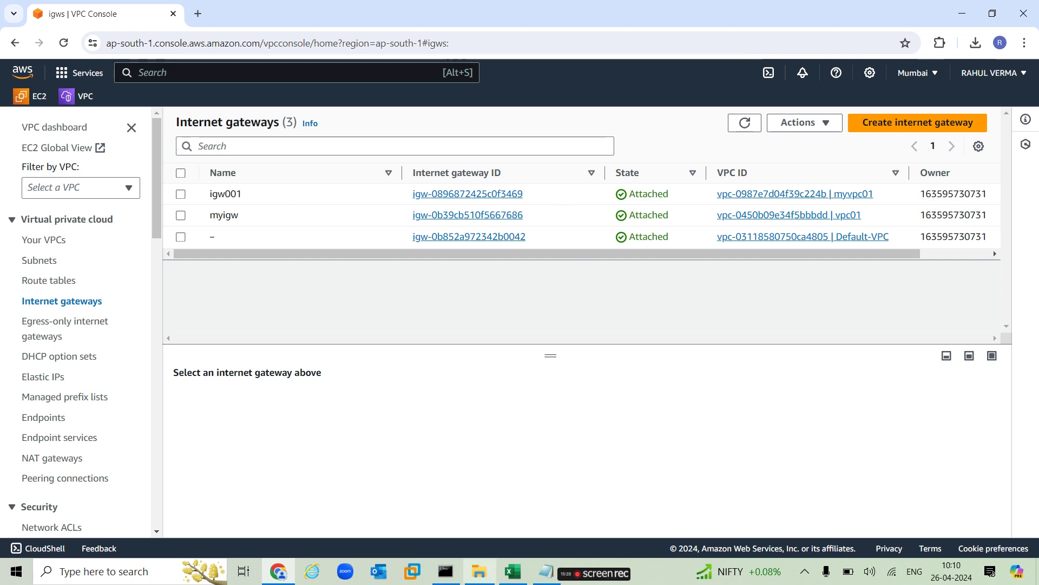
# - Return to Command Prompt and write "aws ec2 create-route-table --vpc -id" followed by the VPC ID copied from the attach command
pyautogui.click(446, 572)
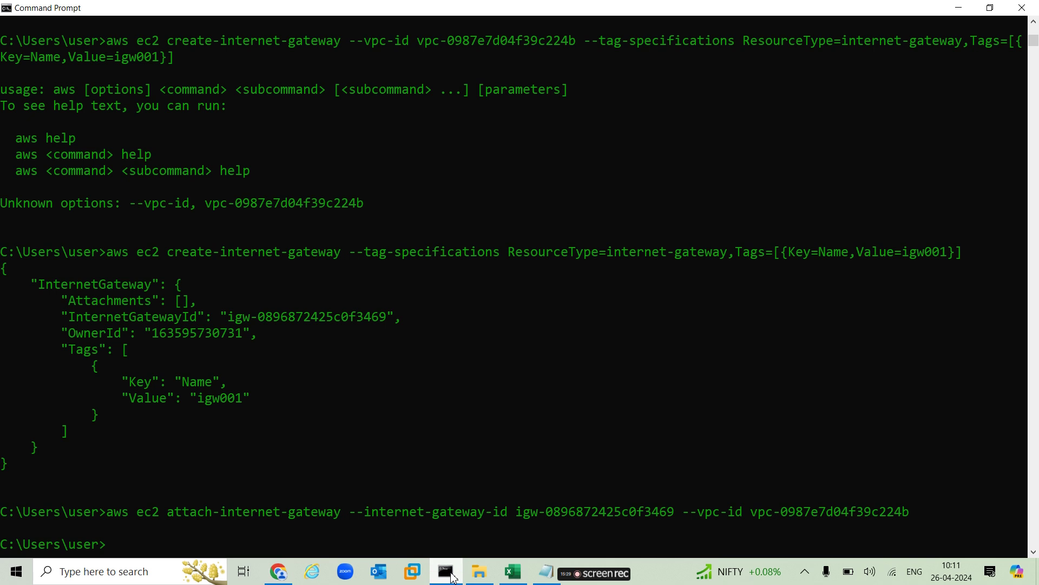
pyautogui.write('aws ec2 crea')
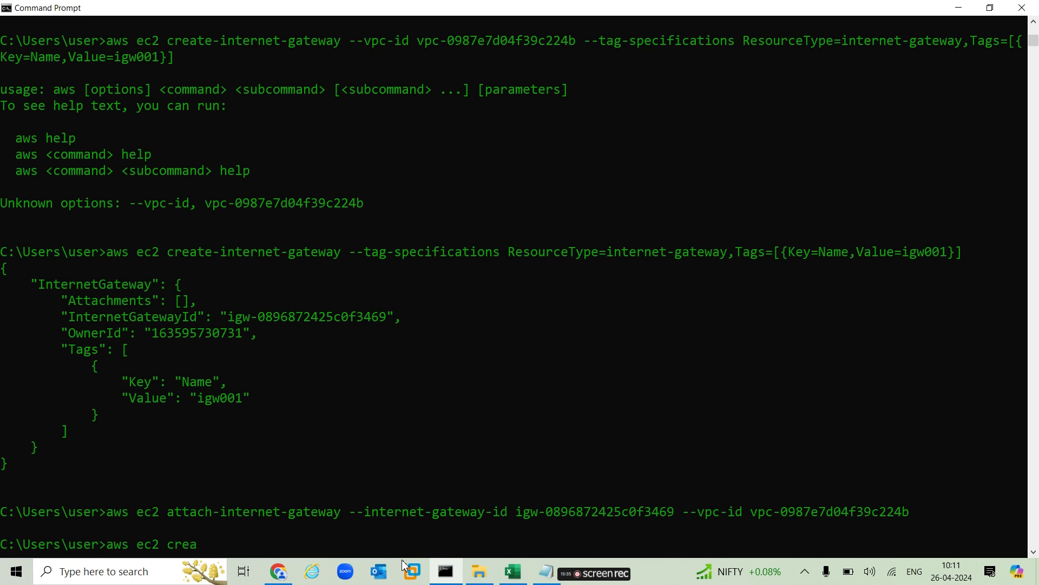
pyautogui.write('te-route-table')
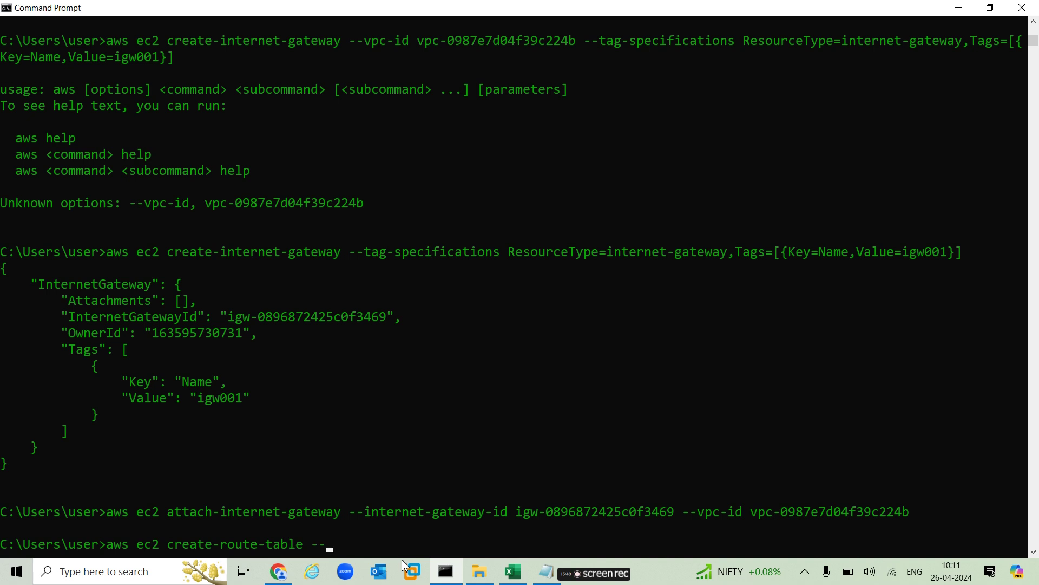
pyautogui.write('--vpc -id')
pyautogui.moveTo(753, 513); pyautogui.dragTo(914, 514)
pyautogui.press('super+c')
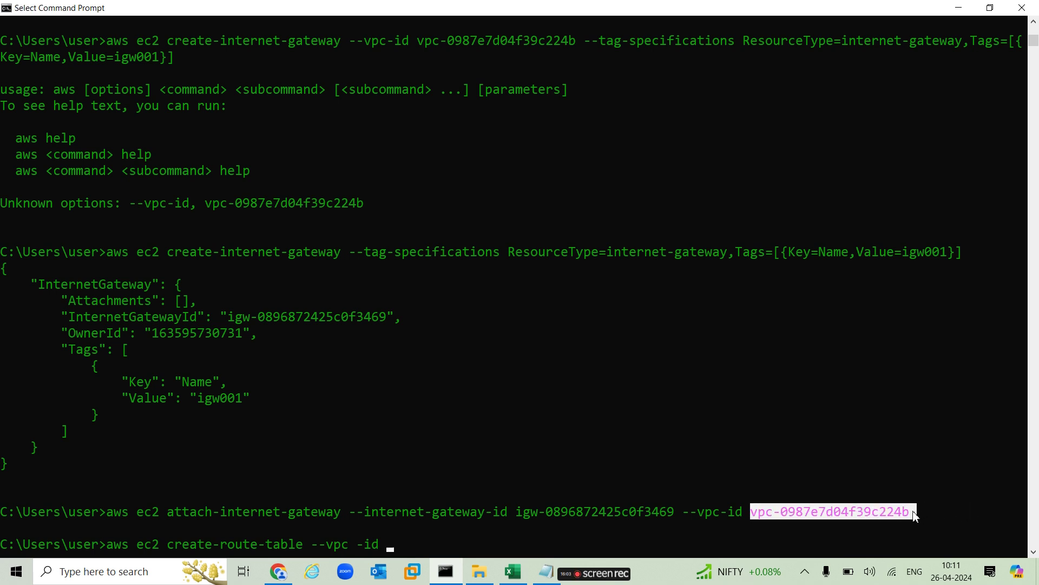
pyautogui.rightClick(915, 514)
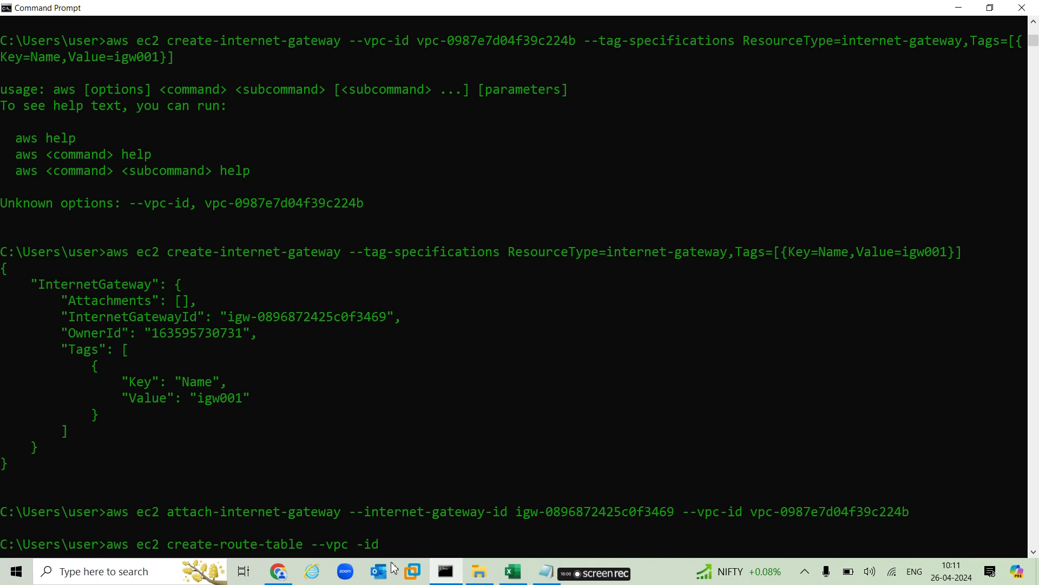
pyautogui.click(391, 546)
pyautogui.rightClick(394, 550)
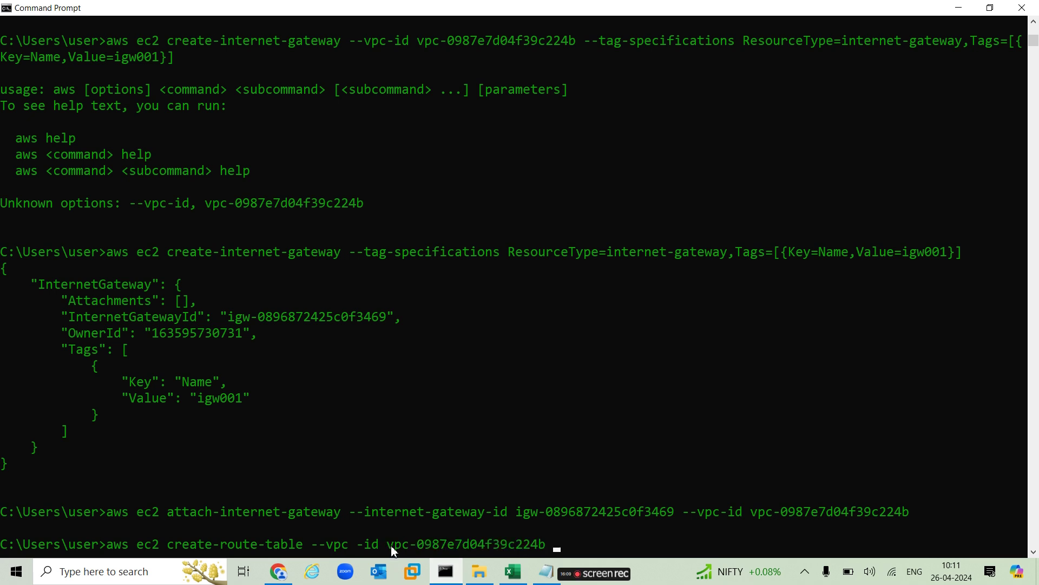
# - Append "--tag-specifications ResourceType=route-table,Tags" to the create-route-table command
pyautogui.write('--tag-specificatio')
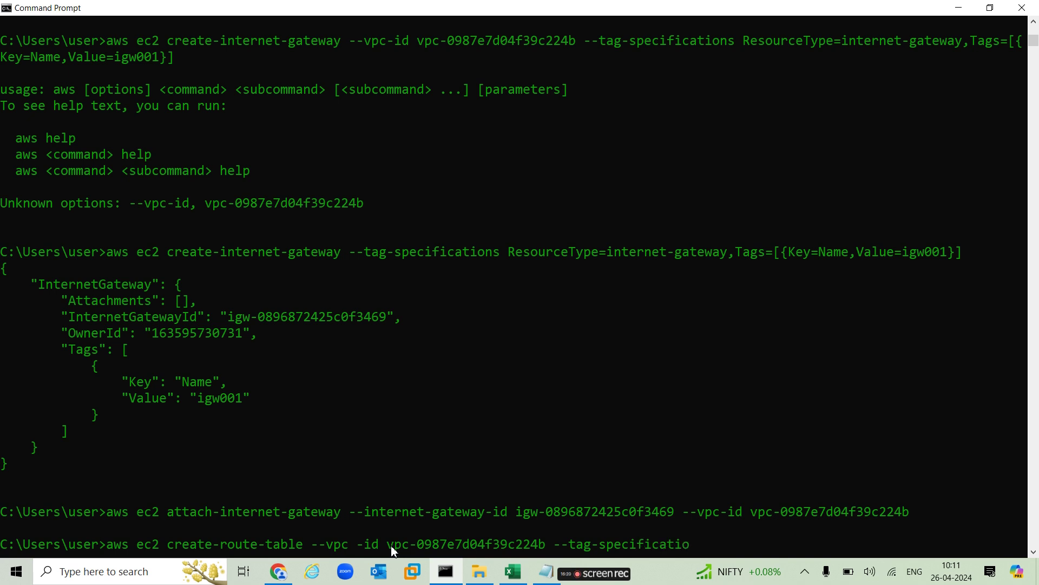
pyautogui.write('ns ResourceType=')
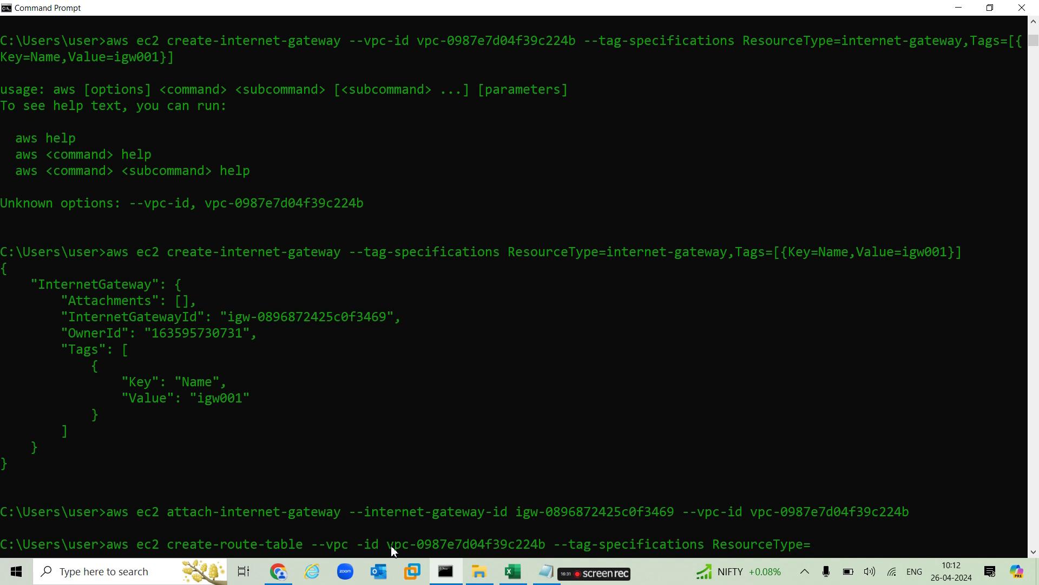
pyautogui.write('route-table')
pyautogui.write(',Tags')
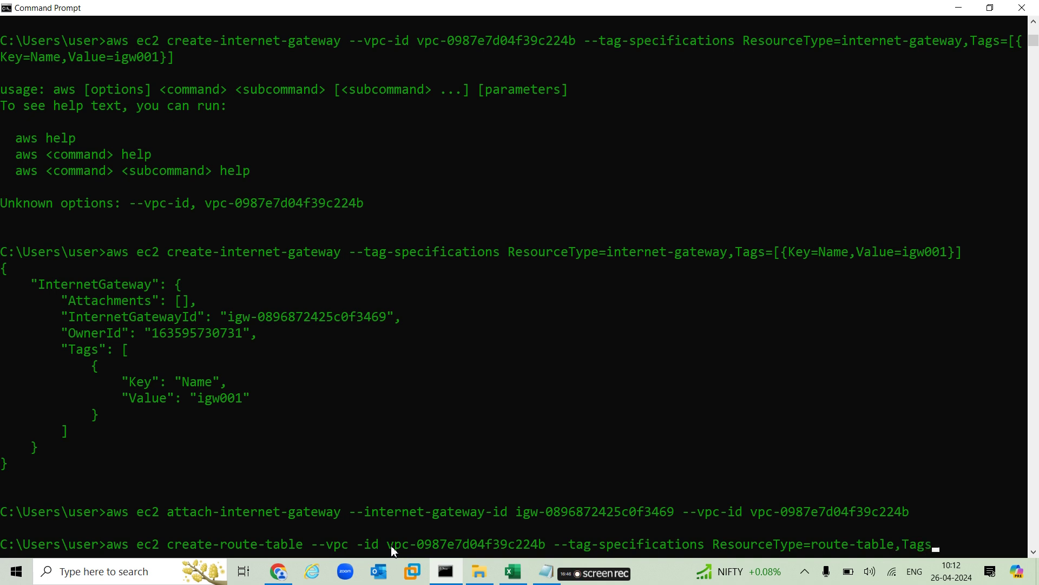
# - Complete the tag part with "=[{Kay=Name,Value=myroute01}]" and try to run the create-route-table command
pyautogui.write('[]{}')
pyautogui.press('Left')
pyautogui.write('Name')
pyautogui.write('=')
pyautogui.press('BackSpace')
pyautogui.press('BackSpace')
pyautogui.press('BackSpace')
pyautogui.press('BackSpace')
pyautogui.press('BackSpace')
pyautogui.write('Kay-')
pyautogui.press('BackSpace')
pyautogui.write('=Name')
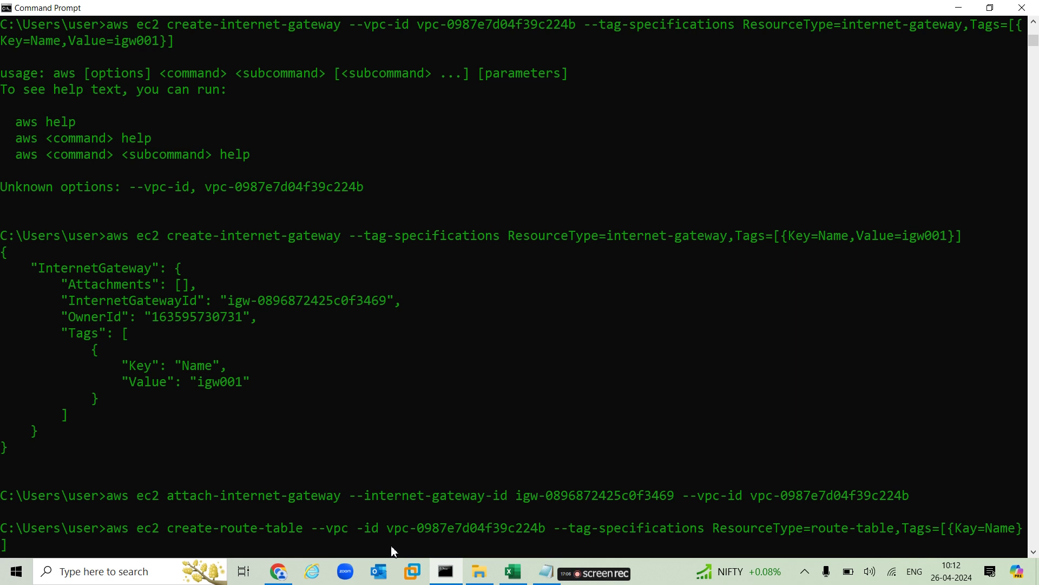
pyautogui.write(',Value=myrot')
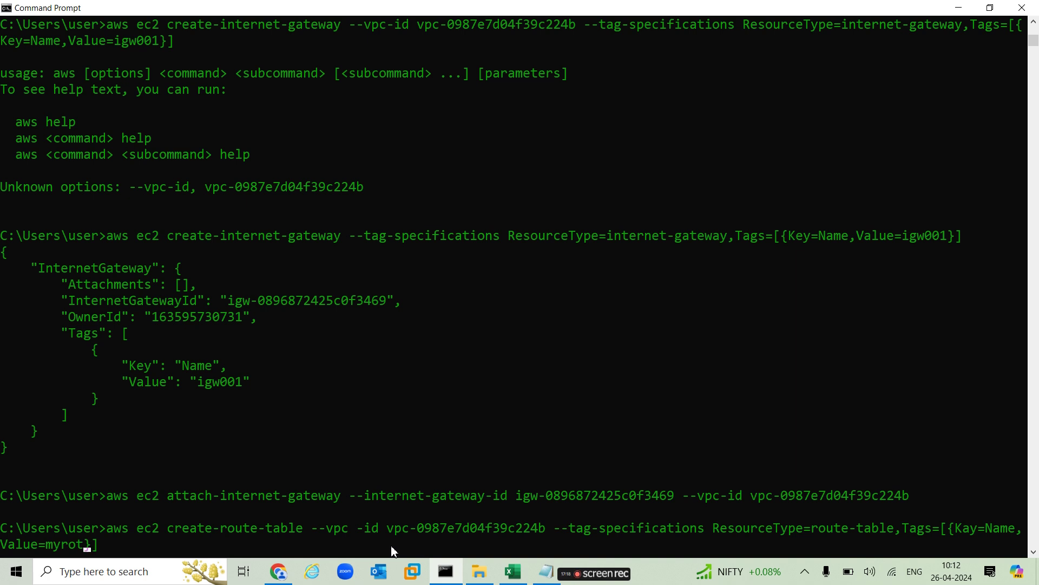
pyautogui.press('BackSpace')
pyautogui.write('ute01')
pyautogui.press('Return')
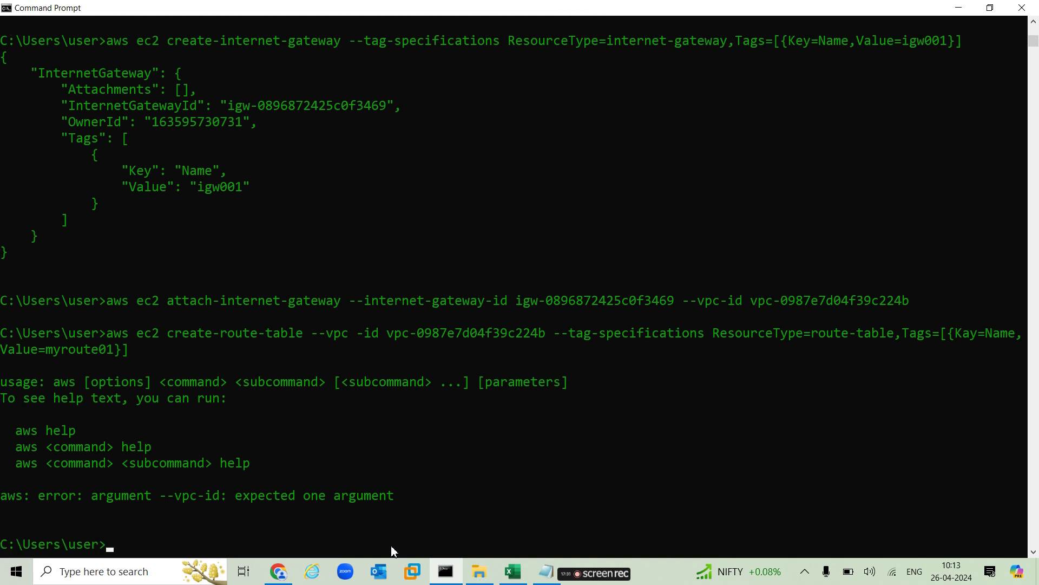
# - Recall the create-route-table command and remove the stray space so the option reads "--vpc-id"
pyautogui.press('Up')
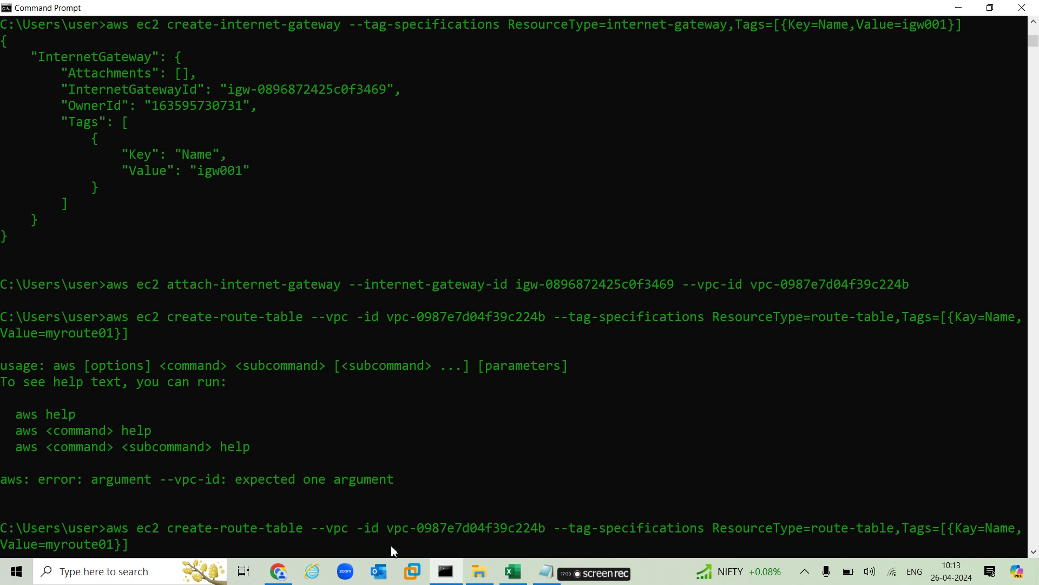
pyautogui.press('Left')
pyautogui.press('Left')
pyautogui.press('Left')
pyautogui.press('Left')
pyautogui.press('Left')
pyautogui.press('Left')
pyautogui.press('Left')
pyautogui.press('Left')
pyautogui.press('Left')
pyautogui.press('Left')
pyautogui.press('Left')
pyautogui.press('Left')
pyautogui.press('Left')
pyautogui.press('Left')
pyautogui.press('Left')
pyautogui.press('Left')
pyautogui.press('Left')
pyautogui.press('Left')
pyautogui.press('Left')
pyautogui.press('Left')
pyautogui.press('Left')
pyautogui.press('Left')
pyautogui.press('Left')
pyautogui.press('Left')
pyautogui.press('Left')
pyautogui.press('Left')
pyautogui.press('Left')
pyautogui.press('Left')
pyautogui.press('Left')
pyautogui.press('Left')
pyautogui.press('Left')
pyautogui.press('Left')
pyautogui.press('Left')
pyautogui.press('Left')
pyautogui.press('Left')
pyautogui.press('Left')
pyautogui.press('Left')
pyautogui.press('Left')
pyautogui.press('Left')
pyautogui.press('Left')
pyautogui.press('Left')
pyautogui.press('Left')
pyautogui.press('Left')
pyautogui.press('Left')
pyautogui.press('Left')
pyautogui.press('Left')
pyautogui.press('Left')
pyautogui.press('Left')
pyautogui.press('Left')
pyautogui.press('Left')
pyautogui.press('Left')
pyautogui.press('Left')
pyautogui.press('Left')
pyautogui.press('Left')
pyautogui.press('Left')
pyautogui.press('Left')
pyautogui.press('Left')
pyautogui.press('Left')
pyautogui.press('Left')
pyautogui.press('BackSpace')
# - Try to run the create-route-table command with the corrected "--vpc-id" option
pyautogui.press('Right')
pyautogui.press('Right')
pyautogui.press('Right')
pyautogui.press('Right')
pyautogui.press('Right')
pyautogui.press('Right')
pyautogui.press('Right')
pyautogui.press('Right')
pyautogui.press('Right')
pyautogui.press('Right')
pyautogui.press('Right')
pyautogui.press('Right')
pyautogui.press('Right')
pyautogui.press('Right')
pyautogui.press('Right')
pyautogui.press('Right')
pyautogui.press('Right')
pyautogui.press('Right')
pyautogui.press('Right')
pyautogui.press('Right')
pyautogui.press('Right')
pyautogui.press('Right')
pyautogui.press('Right')
pyautogui.press('Right')
pyautogui.press('Right')
pyautogui.press('Right')
pyautogui.press('Right')
pyautogui.press('Right')
pyautogui.press('Right')
pyautogui.press('Right')
pyautogui.press('Right')
pyautogui.press('Right')
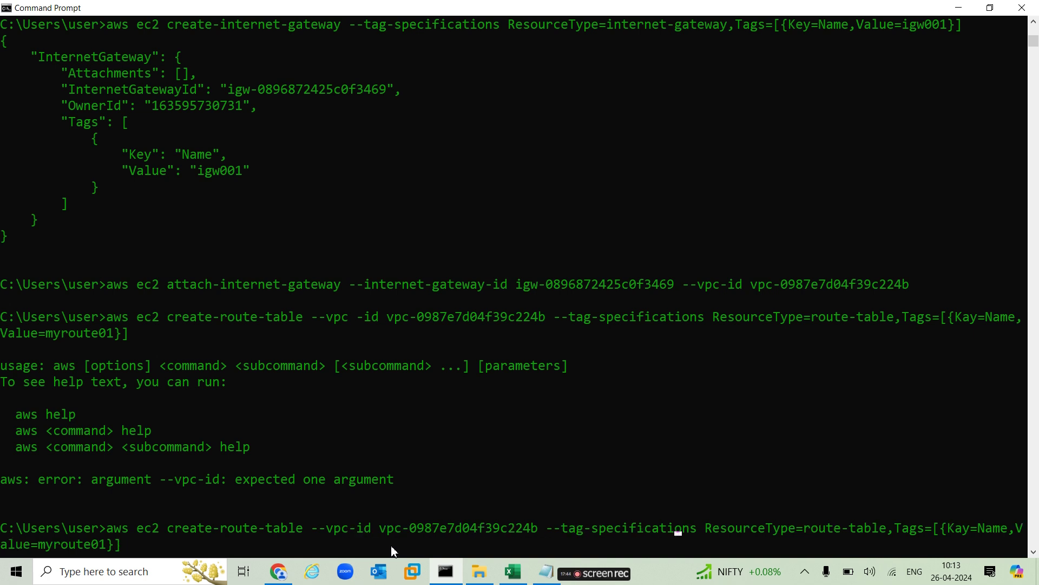
pyautogui.press('Right')
pyautogui.press('Right')
pyautogui.press('Right')
pyautogui.press('Right')
pyautogui.press('Right')
pyautogui.press('Right')
pyautogui.press('Right')
pyautogui.press('Right')
pyautogui.press('Right')
pyautogui.press('Right')
pyautogui.press('Right')
pyautogui.press('Right')
pyautogui.press('Right')
pyautogui.press('Right')
pyautogui.press('Right')
pyautogui.press('Right')
pyautogui.press('Right')
pyautogui.press('Right')
pyautogui.press('Right')
pyautogui.press('Right')
pyautogui.press('Return')
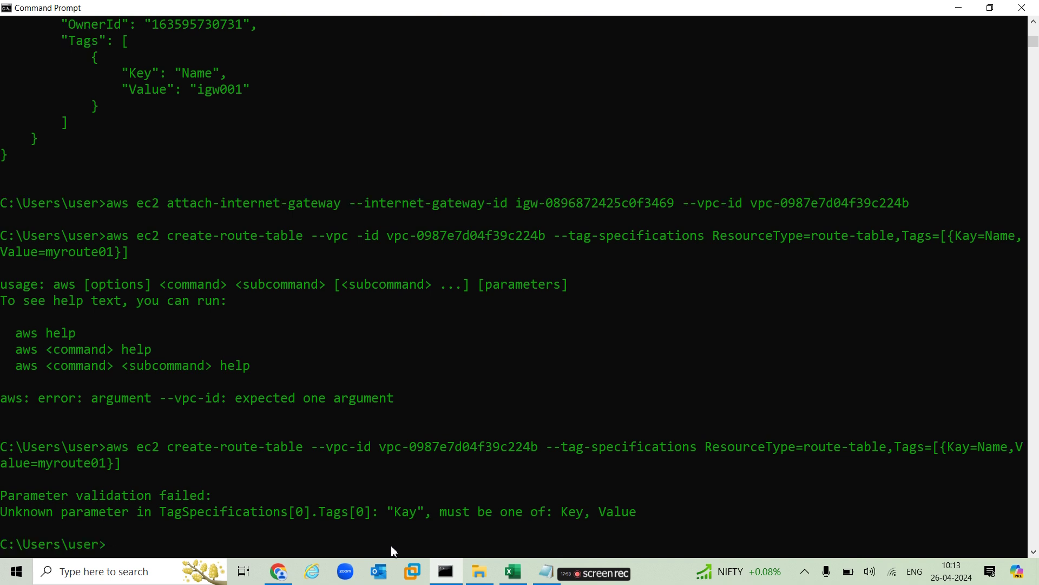
# - Recall the create-route-table command and correct the misspelled "Kay" in its tag specification to "Key"
pyautogui.press('Up')
pyautogui.press('Left')
pyautogui.press('Left')
pyautogui.press('Left')
pyautogui.press('Left')
pyautogui.press('Left')
pyautogui.press('Left')
pyautogui.press('Left')
pyautogui.press('Left')
pyautogui.press('Left')
pyautogui.press('Left')
pyautogui.press('Left')
pyautogui.press('Left')
pyautogui.press('Left')
pyautogui.press('Left')
pyautogui.press('Left')
pyautogui.press('Left')
pyautogui.press('Left')
pyautogui.press('Left')
pyautogui.press('Left')
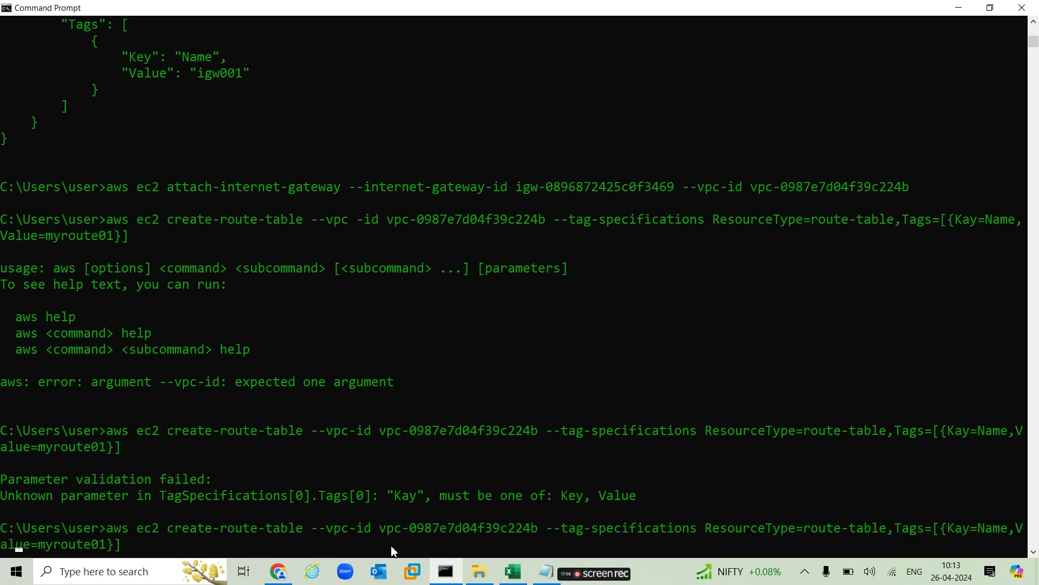
pyautogui.press('Left')
pyautogui.press('BackSpace')
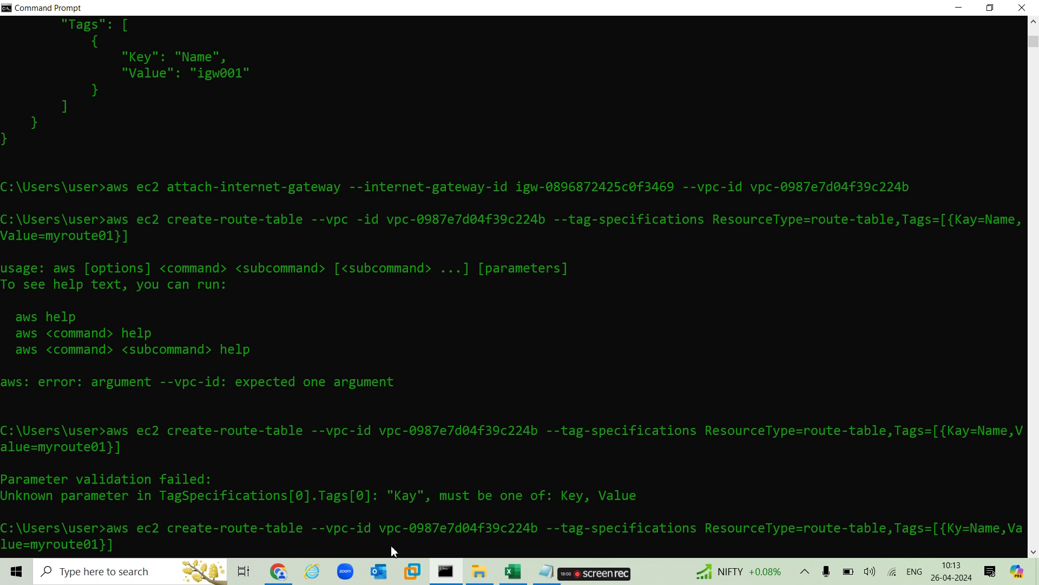
pyautogui.write('e')
pyautogui.press('Right')
pyautogui.press('Right')
pyautogui.press('Right')
pyautogui.press('Right')
pyautogui.press('Right')
pyautogui.press('Right')
pyautogui.press('Right')
pyautogui.press('Right')
pyautogui.press('Right')
pyautogui.press('Right')
pyautogui.press('Right')
pyautogui.press('Right')
pyautogui.press('Right')
pyautogui.press('Right')
pyautogui.press('Right')
pyautogui.press('Right')
pyautogui.press('Right')
pyautogui.press('Right')
pyautogui.press('Right')
pyautogui.press('Right')
pyautogui.press('Right')
pyautogui.press('Right')
pyautogui.press('Right')
pyautogui.press('Right')
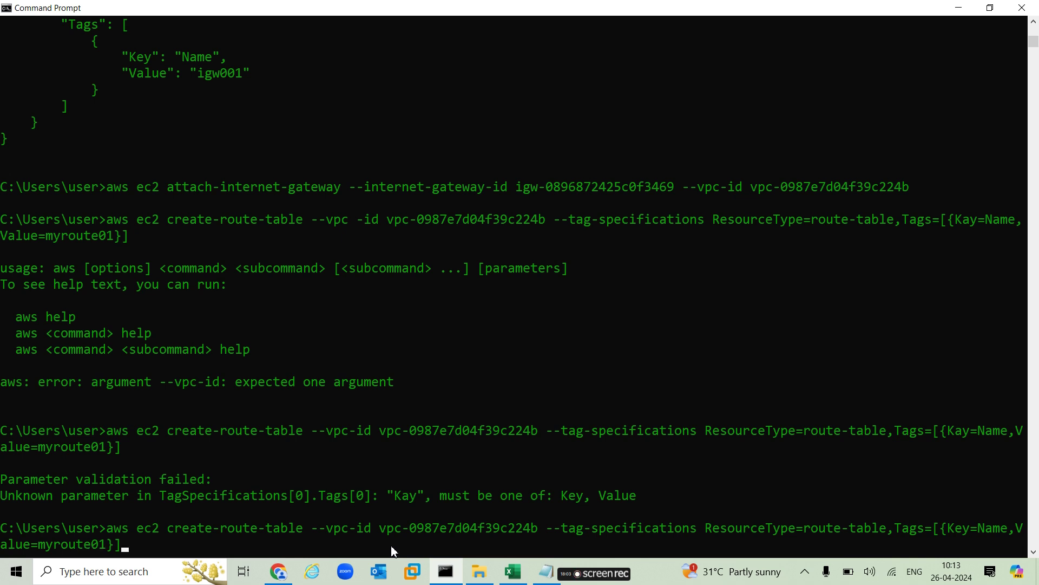
# - Run the create-route-table command with the corrected "Key" tag specification
pyautogui.press('Return')
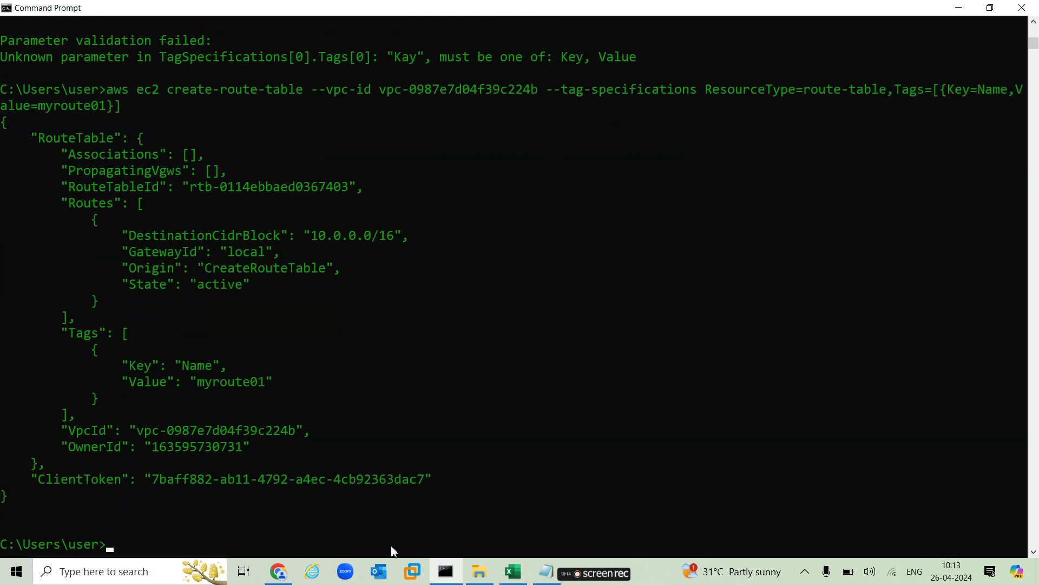
# - Start an "aws ec2 create-route" command with "--route-table-id rtb-0114ebbaed0367403", copying the ID from the create-route-table output
pyautogui.write('aws ec')
pyautogui.write('2 create-route')
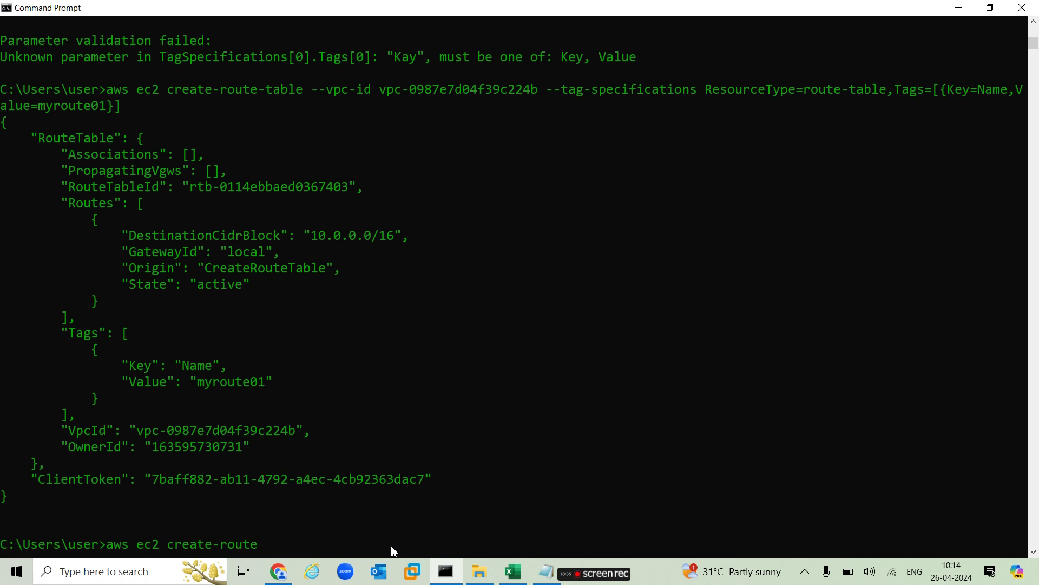
pyautogui.write(' --route-table-id')
pyautogui.moveTo(186, 186); pyautogui.dragTo(214, 189)
pyautogui.click(466, 186)
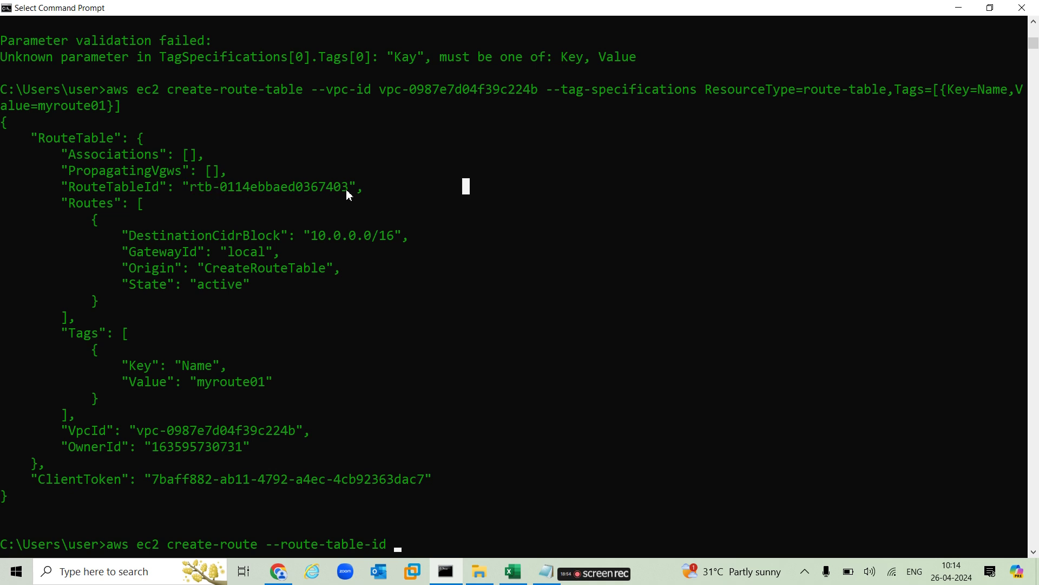
pyautogui.moveTo(347, 190); pyautogui.dragTo(193, 194)
pyautogui.press('super+c')
pyautogui.rightClick(193, 193)
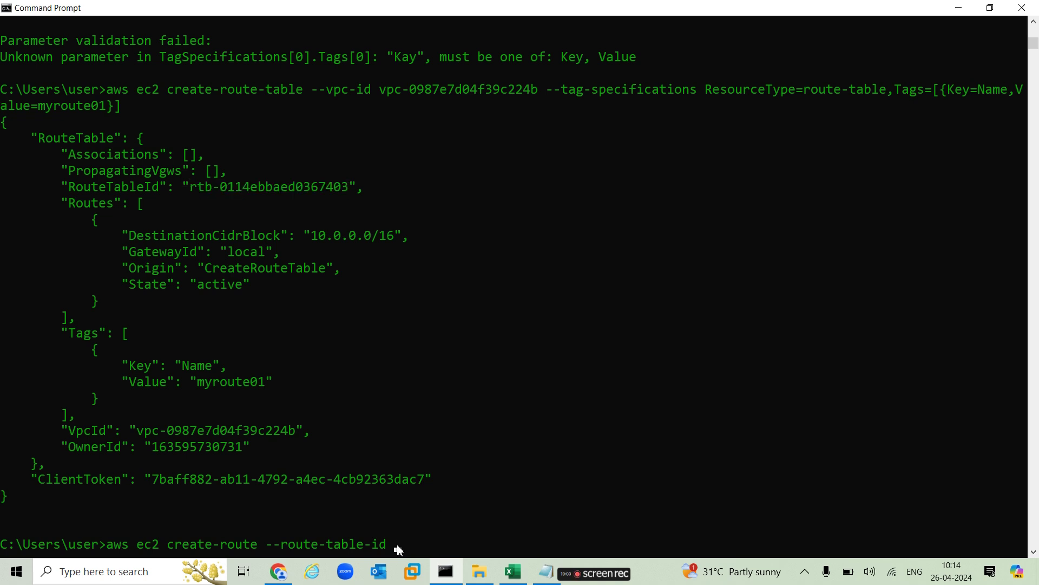
pyautogui.rightClick(400, 550)
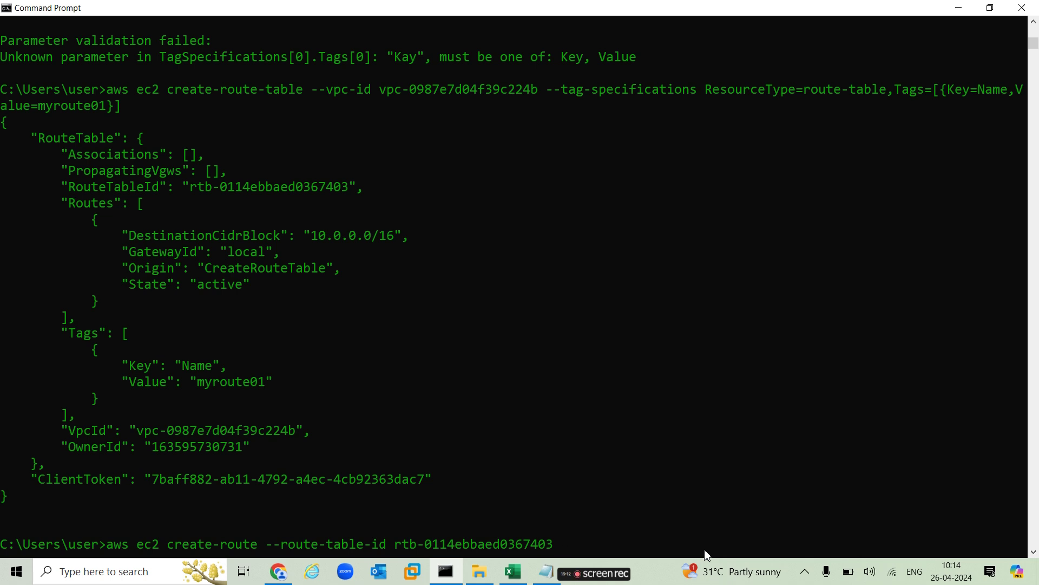
# - Add "--destination-cidr-block 0.0.0.0/0" to the create-route command and try to run it
pyautogui.write('--destination-cidi')
pyautogui.press('BackSpace')
pyautogui.write('r-block ')
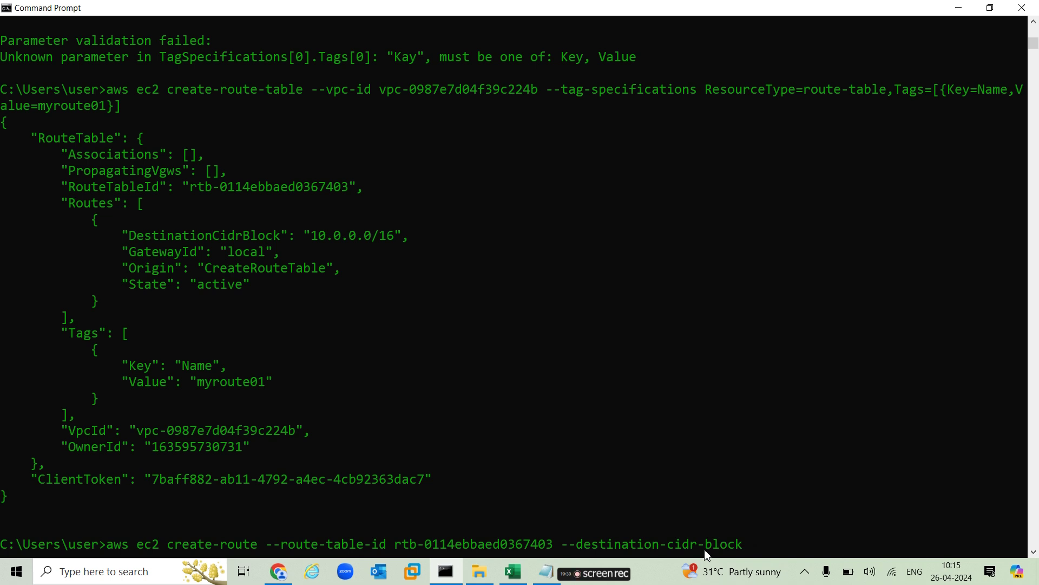
pyautogui.write('0.0.0.0/0')
pyautogui.press('Return')
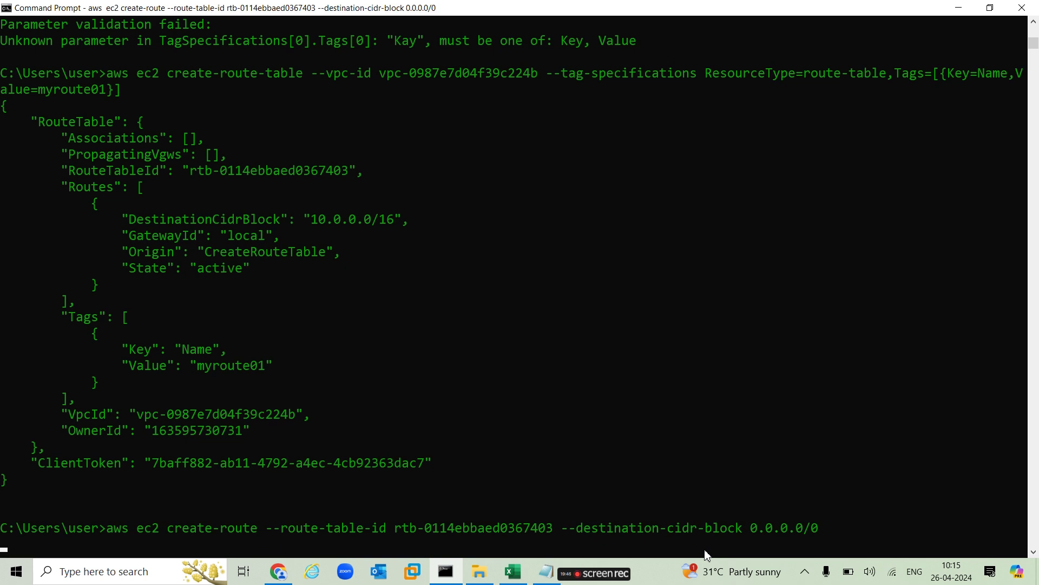
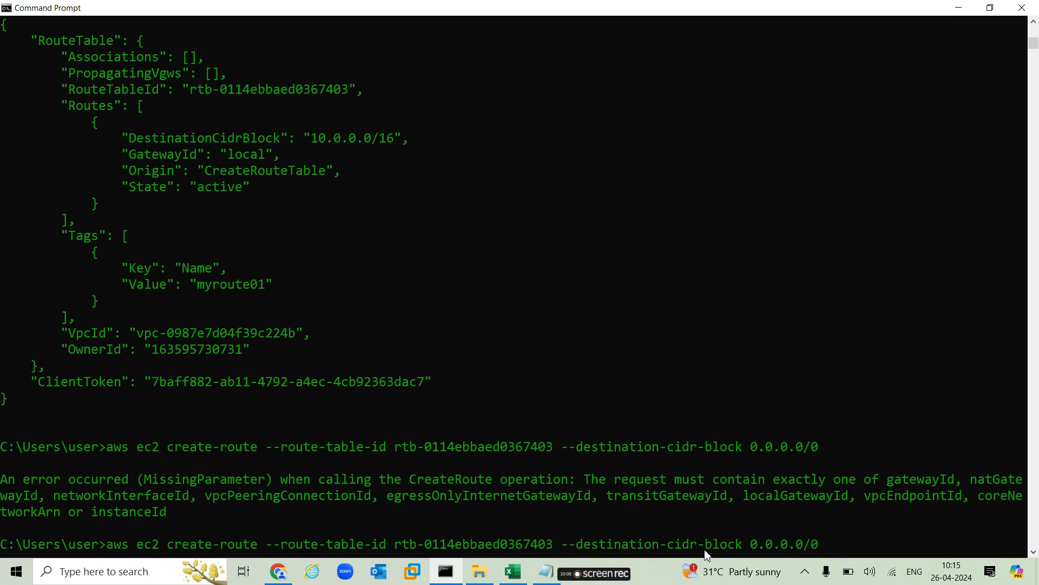
pyautogui.write('--internet-gateway-id')
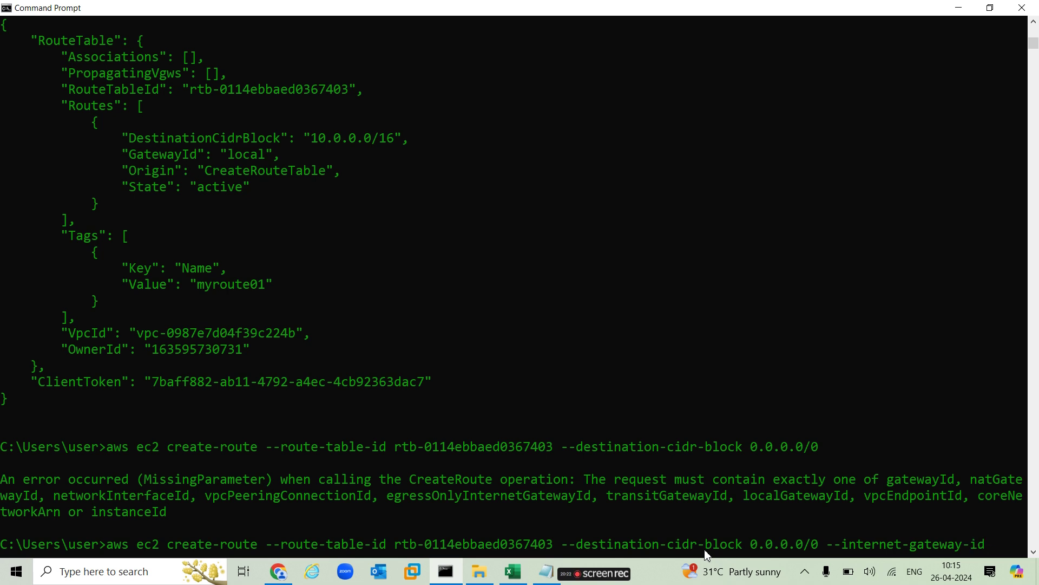
pyautogui.click(548, 574)
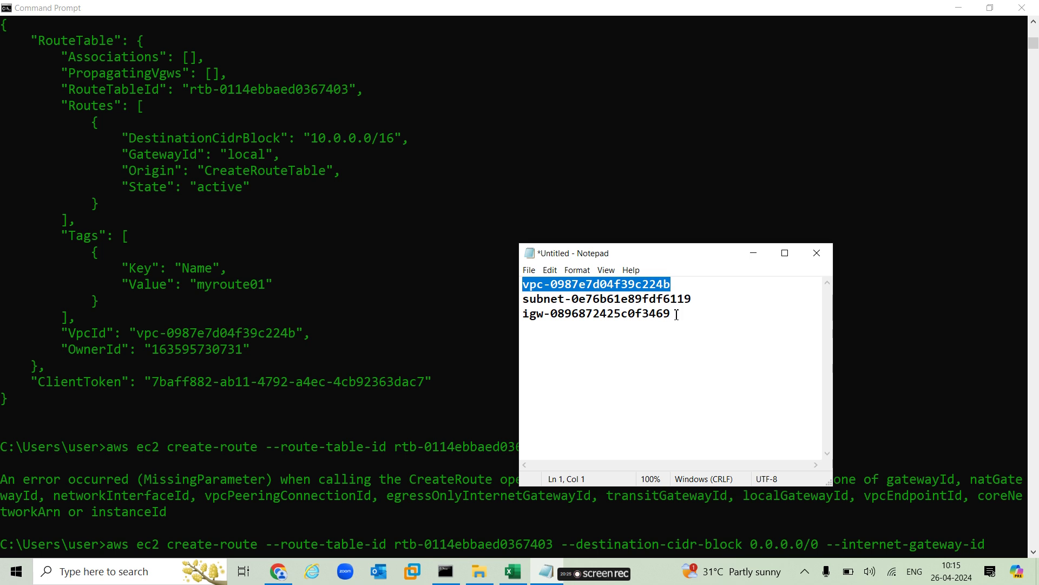
pyautogui.rightClick(550, 315)
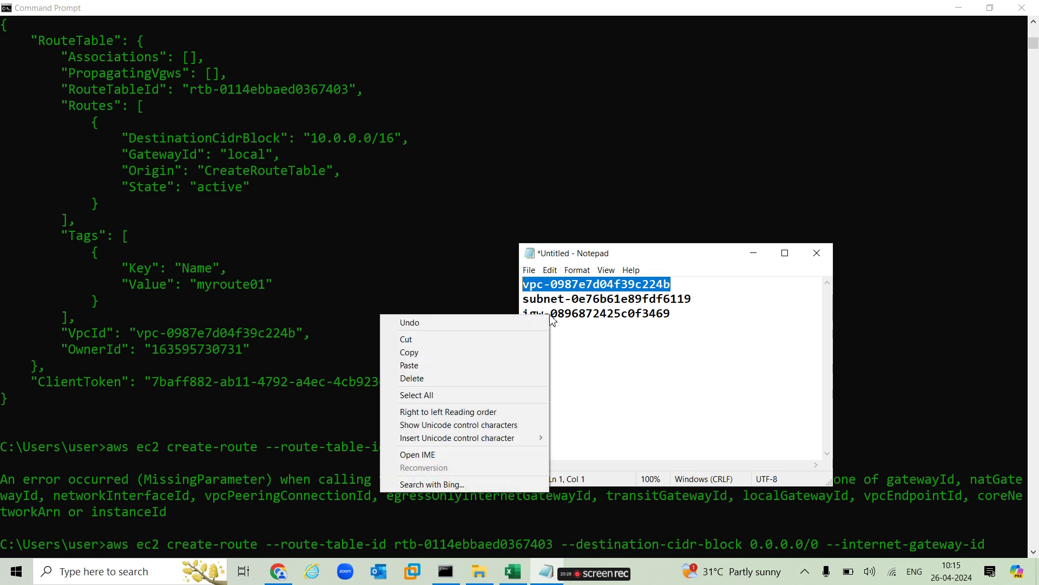
pyautogui.click(631, 362)
pyautogui.moveTo(676, 314); pyautogui.dragTo(523, 323)
pyautogui.hotkey('ctrl', 'c')
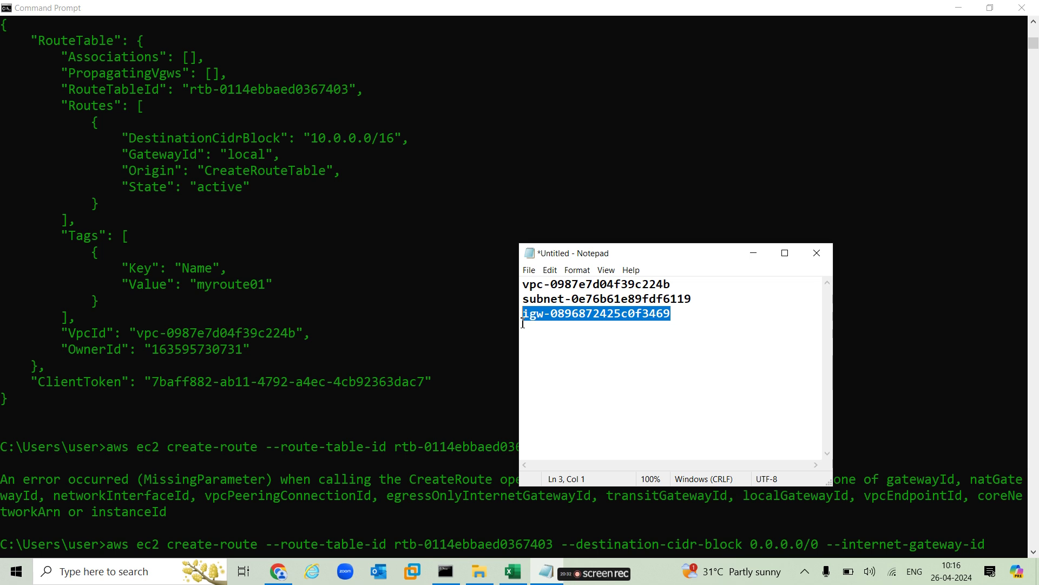
pyautogui.click(753, 253)
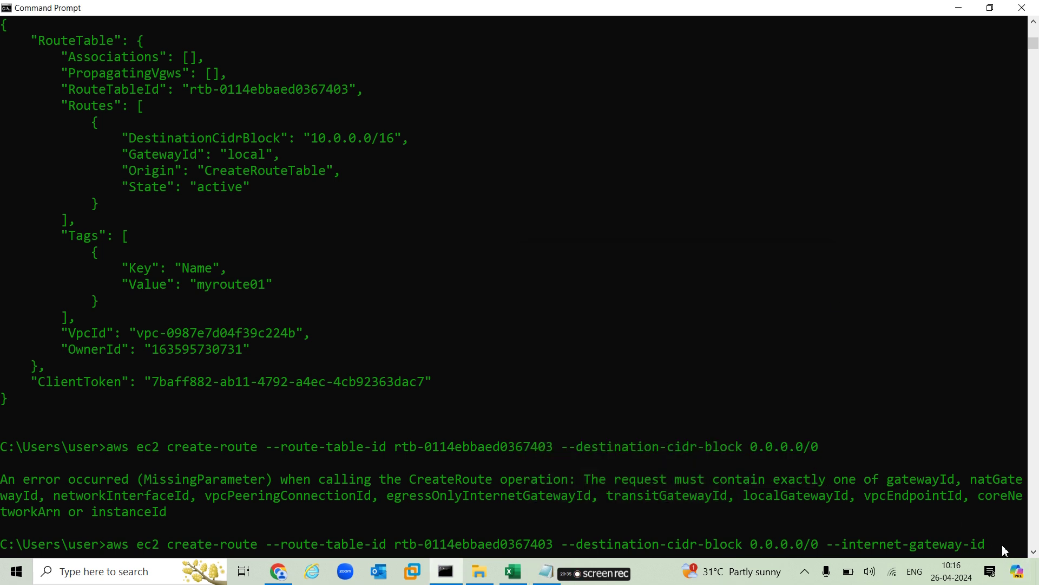
pyautogui.click(1001, 546)
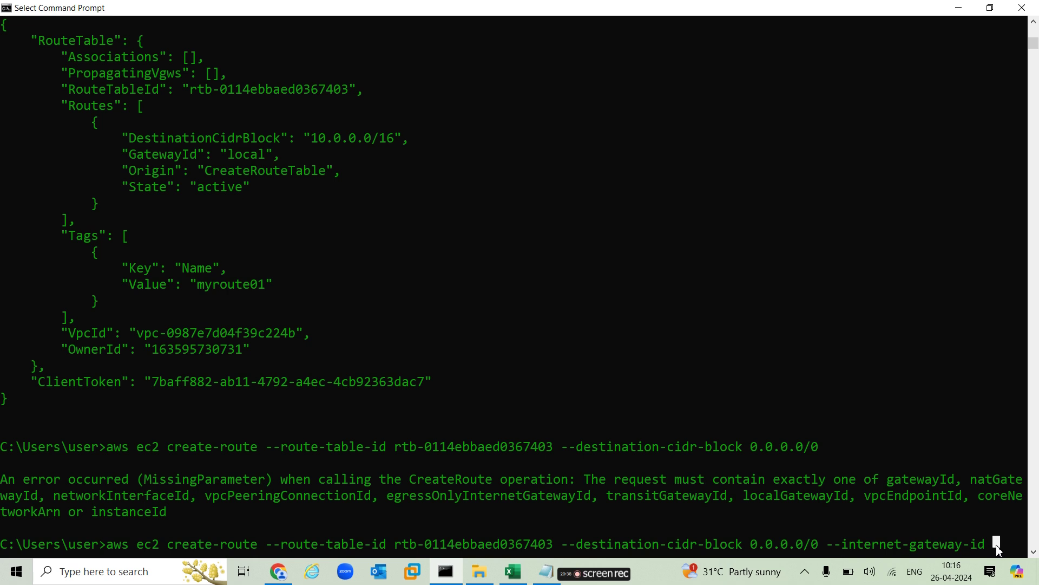
pyautogui.hotkey('ctrl', 'v')
pyautogui.press('Return')
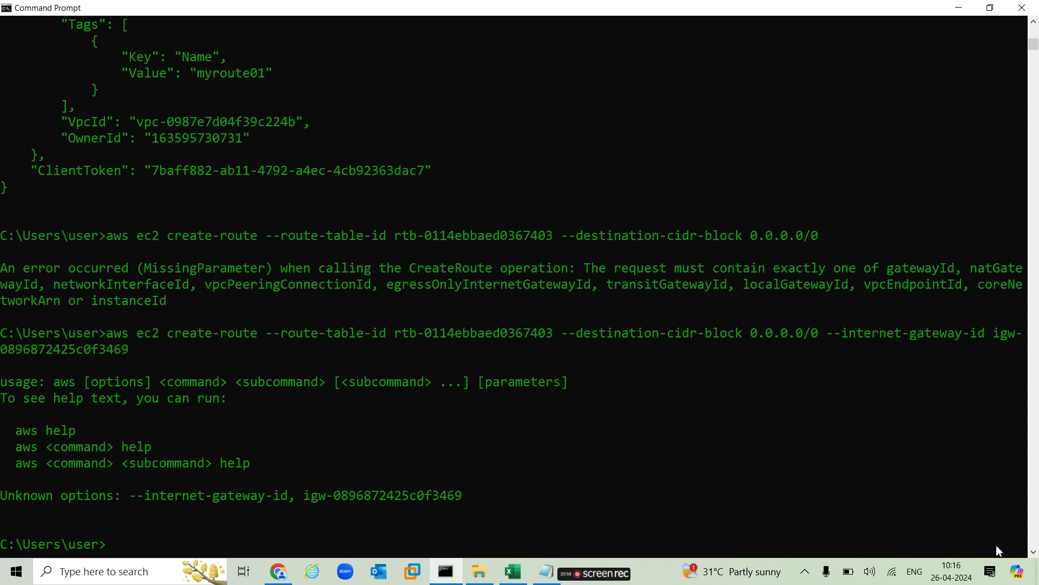
# - Recall the create-route command and shorten its "--internet-gateway-id" option to "--gateway-id"
pyautogui.press('Up')
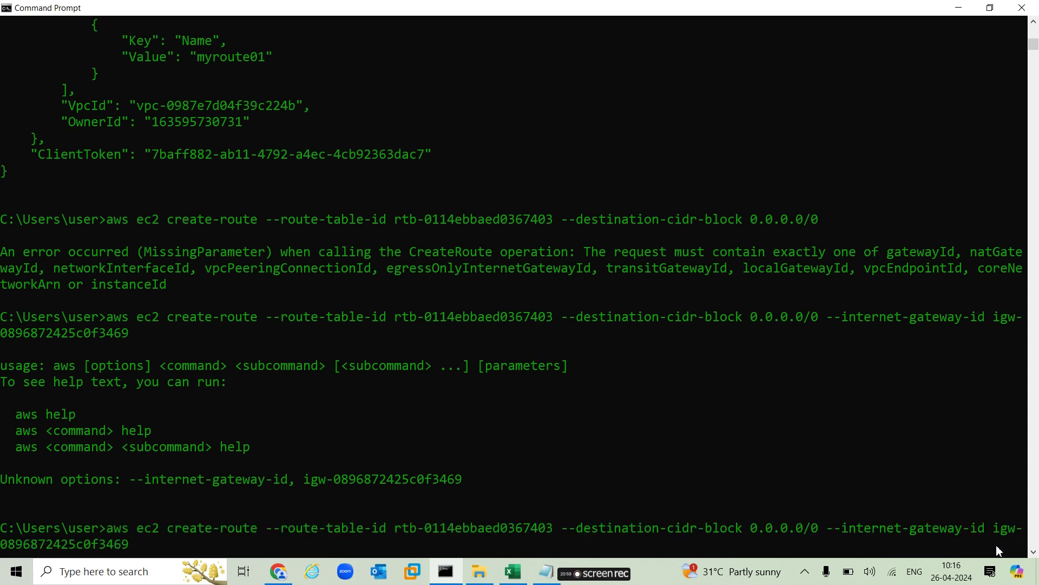
pyautogui.press('Left')
pyautogui.press('Left')
pyautogui.press('Left')
pyautogui.press('Left')
pyautogui.press('Left')
pyautogui.press('Left')
pyautogui.press('Left')
pyautogui.press('Left')
pyautogui.press('Left')
pyautogui.press('Left')
pyautogui.press('Left')
pyautogui.press('Left')
pyautogui.press('Left')
pyautogui.press('Left')
pyautogui.press('Left')
pyautogui.press('Left')
pyautogui.press('Left')
pyautogui.press('Left')
pyautogui.press('Left')
pyautogui.press('Left')
pyautogui.press('Left')
pyautogui.press('Left')
pyautogui.press('Left')
pyautogui.press('Left')
pyautogui.press('Left')
pyautogui.press('Left')
pyautogui.press('Left')
pyautogui.press('Left')
pyautogui.press('Left')
pyautogui.press('Left')
pyautogui.press('Left')
pyautogui.press('Left')
pyautogui.press('Left')
pyautogui.press('BackSpace')
pyautogui.press('BackSpace')
pyautogui.press('BackSpace')
pyautogui.press('BackSpace')
pyautogui.press('BackSpace')
pyautogui.press('BackSpace')
pyautogui.press('BackSpace')
pyautogui.press('BackSpace')
pyautogui.press('BackSpace')
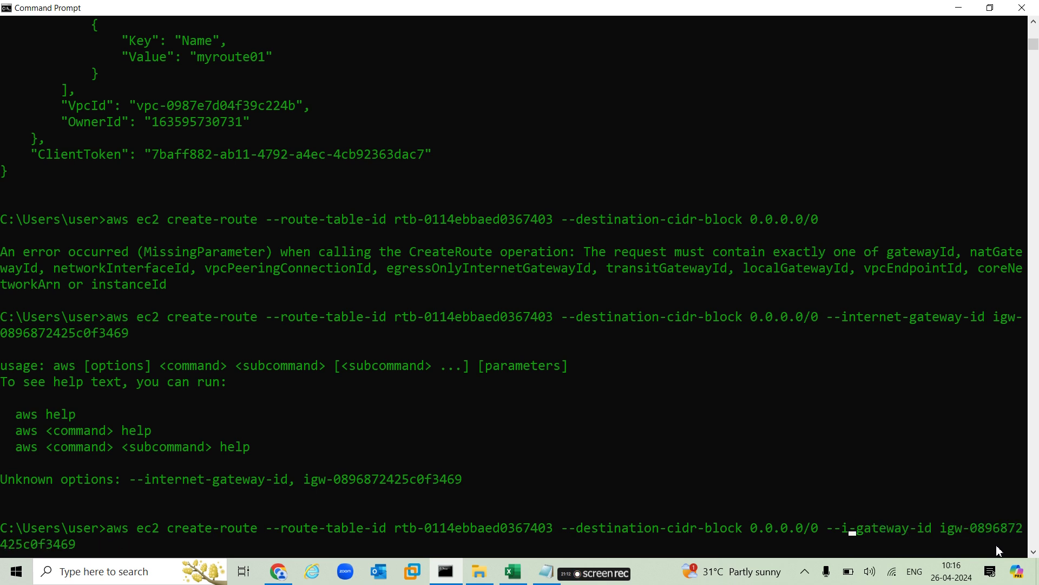
# - Clear the gateway ID value from the end of the create-route command, keeping the "--gateway-id" option
pyautogui.press('Right')
pyautogui.press('Right')
pyautogui.press('Right')
pyautogui.press('Right')
pyautogui.press('Right')
pyautogui.press('Right')
pyautogui.press('Right')
pyautogui.press('Right')
pyautogui.press('Right')
pyautogui.press('Right')
pyautogui.press('Right')
pyautogui.press('Right')
pyautogui.press('Right')
pyautogui.press('Right')
pyautogui.press('Right')
pyautogui.press('Right')
pyautogui.press('Right')
pyautogui.press('Right')
pyautogui.press('Right')
pyautogui.press('Right')
pyautogui.press('Right')
pyautogui.write('2')
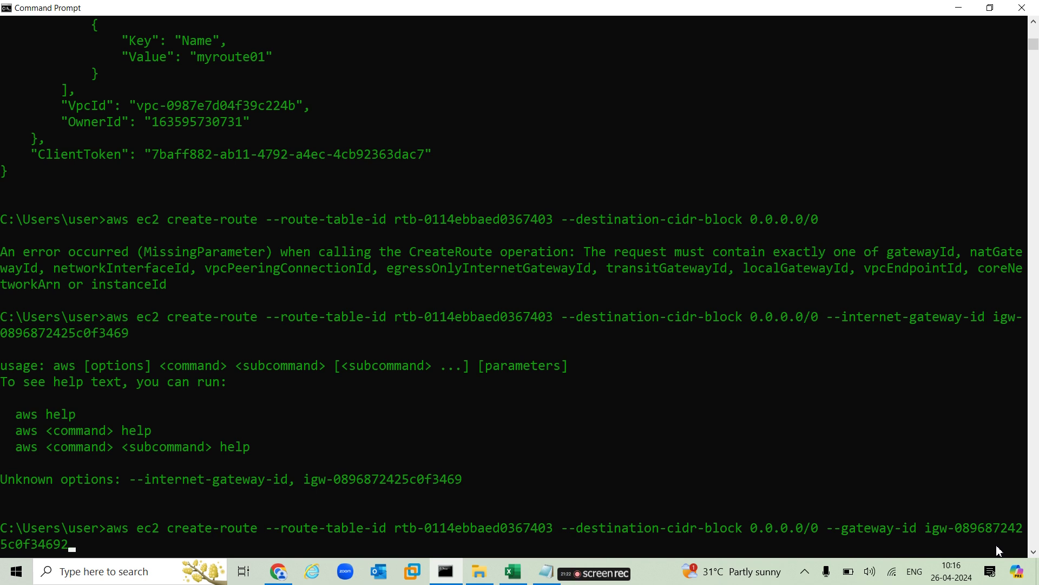
pyautogui.press('BackSpace')
pyautogui.press('BackSpace')
pyautogui.press('BackSpace')
pyautogui.press('BackSpace')
pyautogui.press('BackSpace')
pyautogui.press('BackSpace')
pyautogui.press('BackSpace')
pyautogui.press('BackSpace')
pyautogui.press('BackSpace')
pyautogui.press('BackSpace')
pyautogui.press('BackSpace')
pyautogui.press('BackSpace')
pyautogui.press('BackSpace')
pyautogui.press('BackSpace')
pyautogui.press('BackSpace')
pyautogui.press('BackSpace')
pyautogui.press('BackSpace')
pyautogui.press('BackSpace')
pyautogui.press('BackSpace')
pyautogui.press('BackSpace')
pyautogui.press('BackSpace')
pyautogui.press('BackSpace')
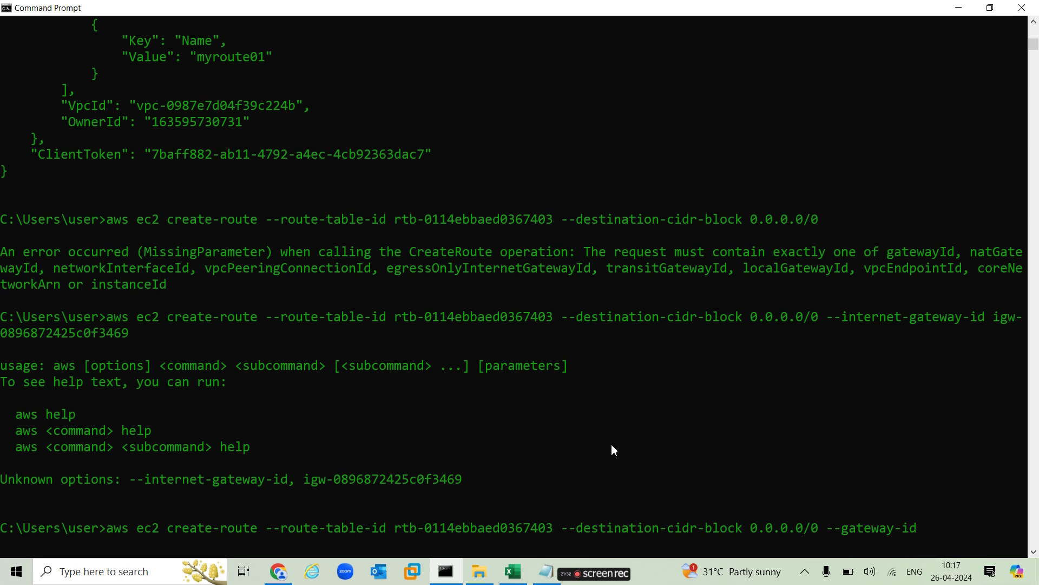
pyautogui.click(545, 571)
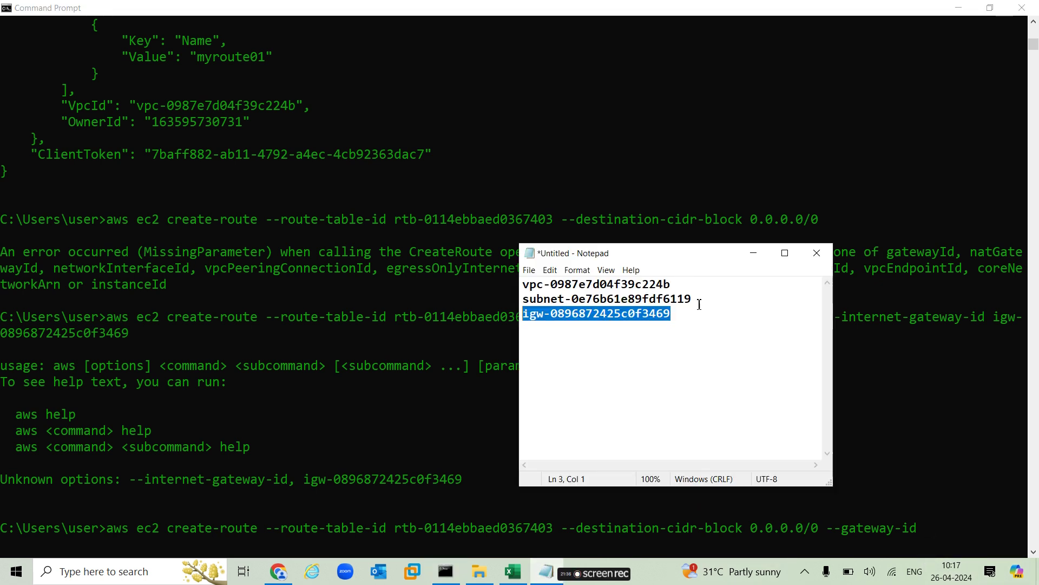
pyautogui.click(678, 314)
pyautogui.moveTo(671, 314); pyautogui.dragTo(526, 310)
pyautogui.press('super+c')
pyautogui.click(754, 253)
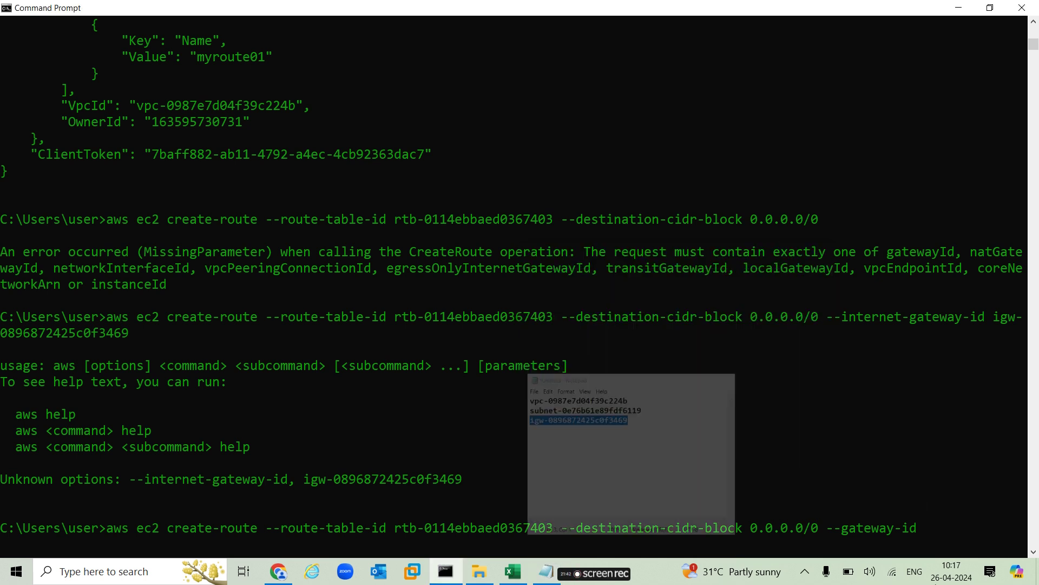
pyautogui.click(931, 535)
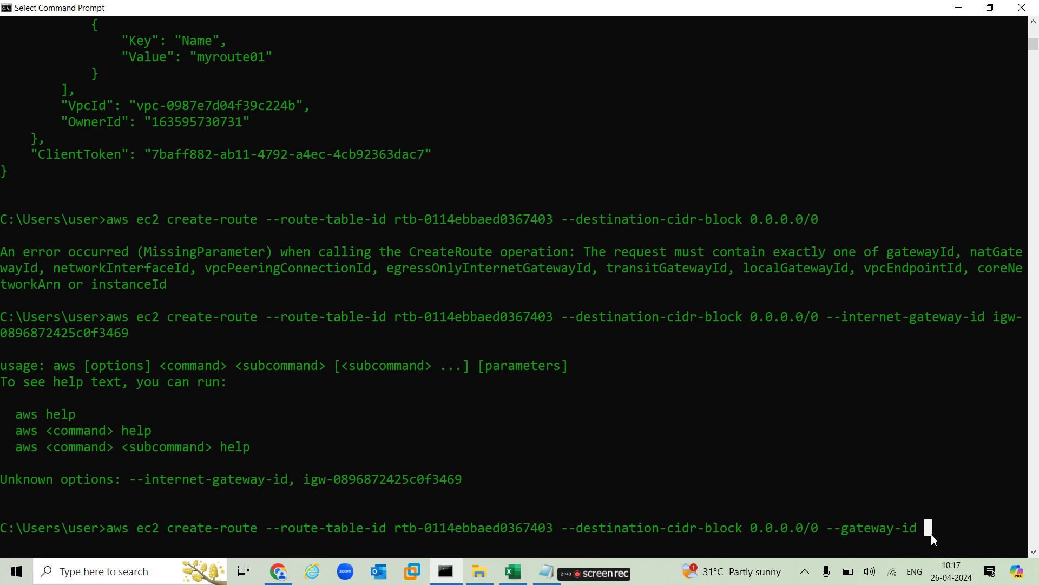
pyautogui.rightClick(931, 534)
pyautogui.press('Return')
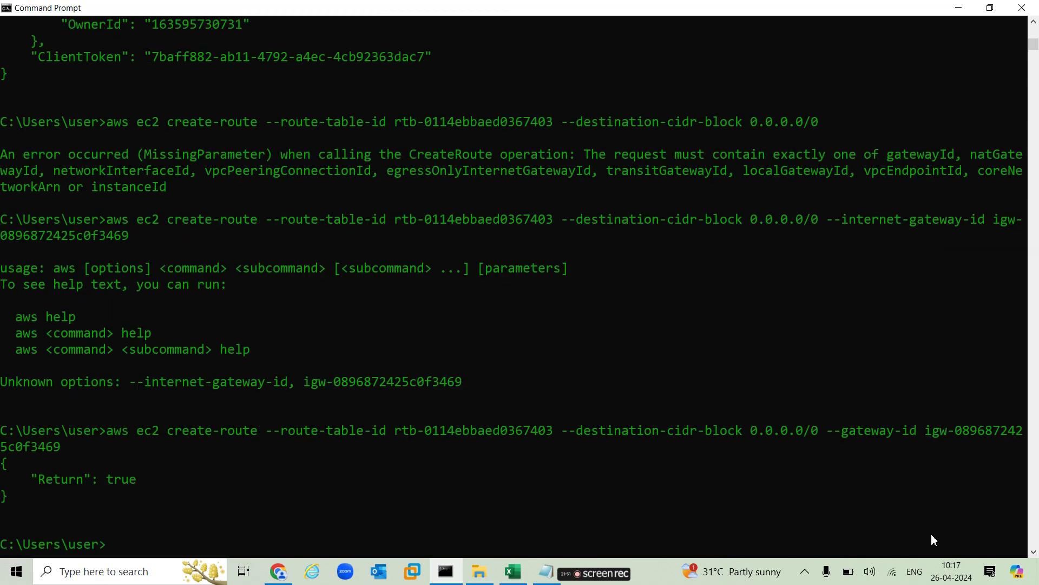
# - Switch to the AWS console in Chrome, refresh the route tables, and check the routes and subnet associations of myroute01
pyautogui.click(278, 571)
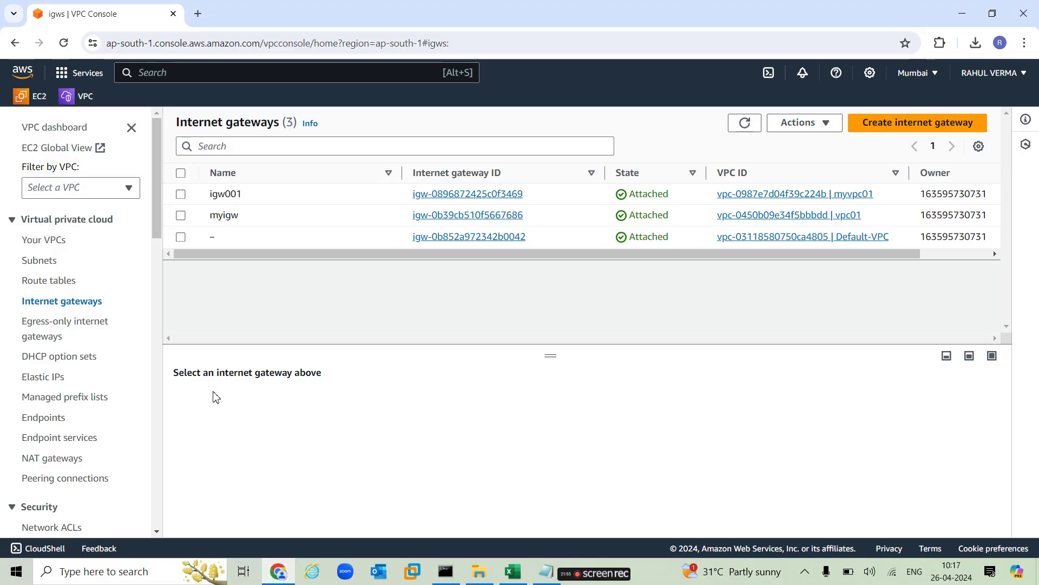
pyautogui.click(58, 286)
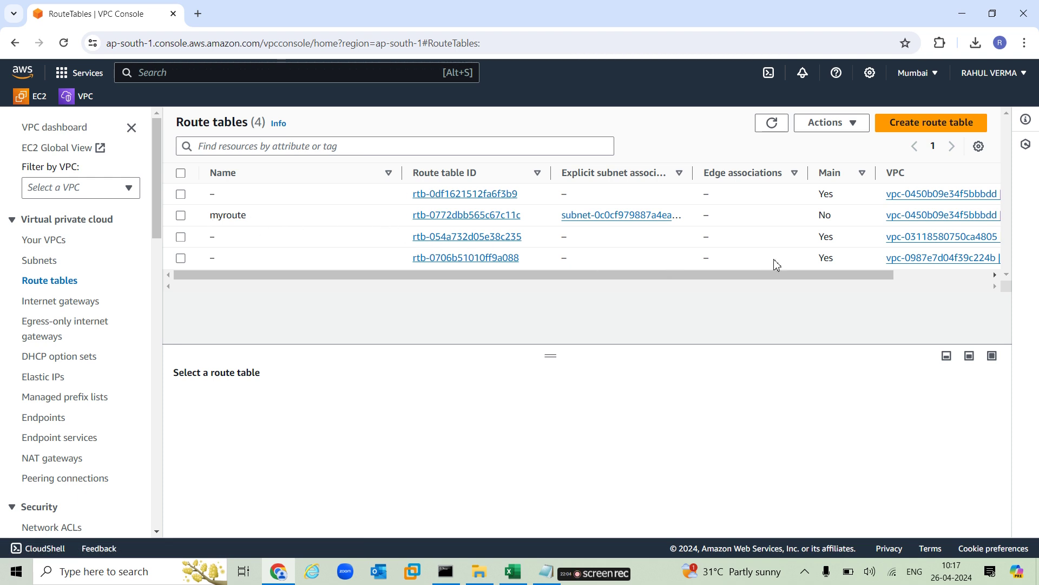
pyautogui.moveTo(763, 172); pyautogui.dragTo(770, 125)
pyautogui.click(769, 126)
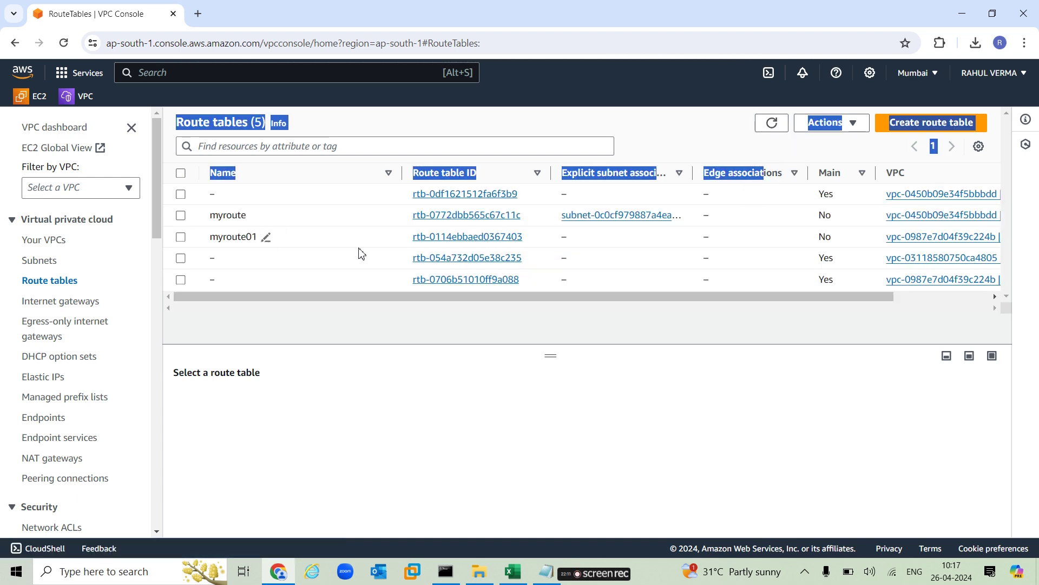
pyautogui.click(453, 238)
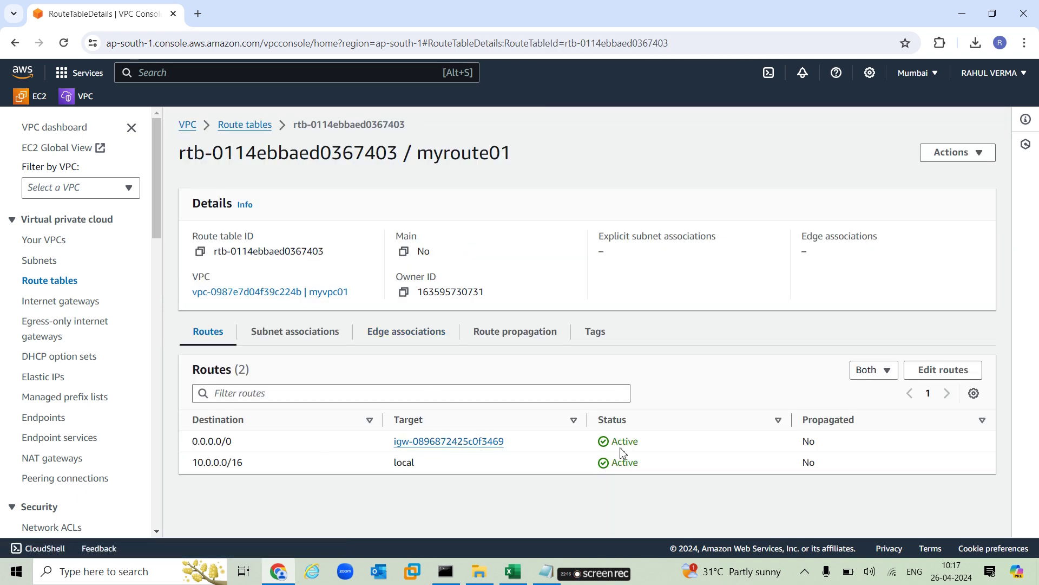
pyautogui.click(323, 336)
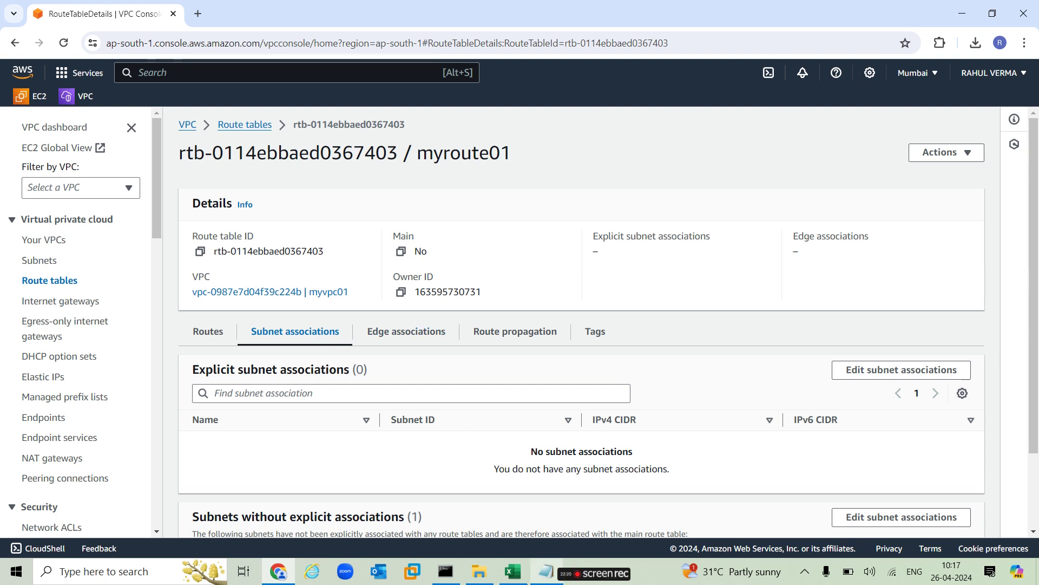
# - In Command Prompt, start "aws ec2 associate-route-table" with "--route-table-id rtb-0114ebbaed0367403" copied from the previous create-route command
pyautogui.click(446, 571)
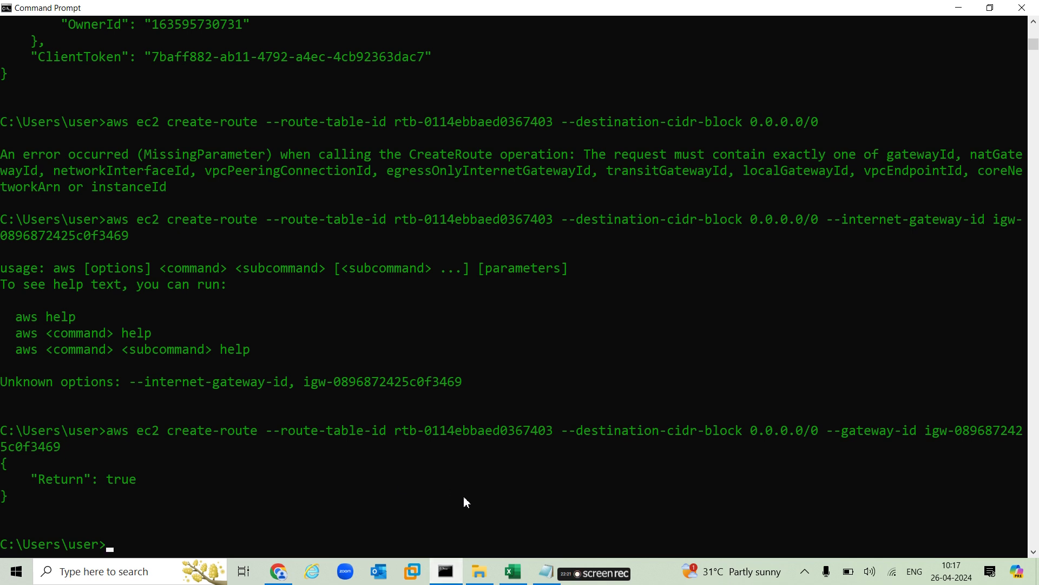
pyautogui.write('aws ec2 associate-ro')
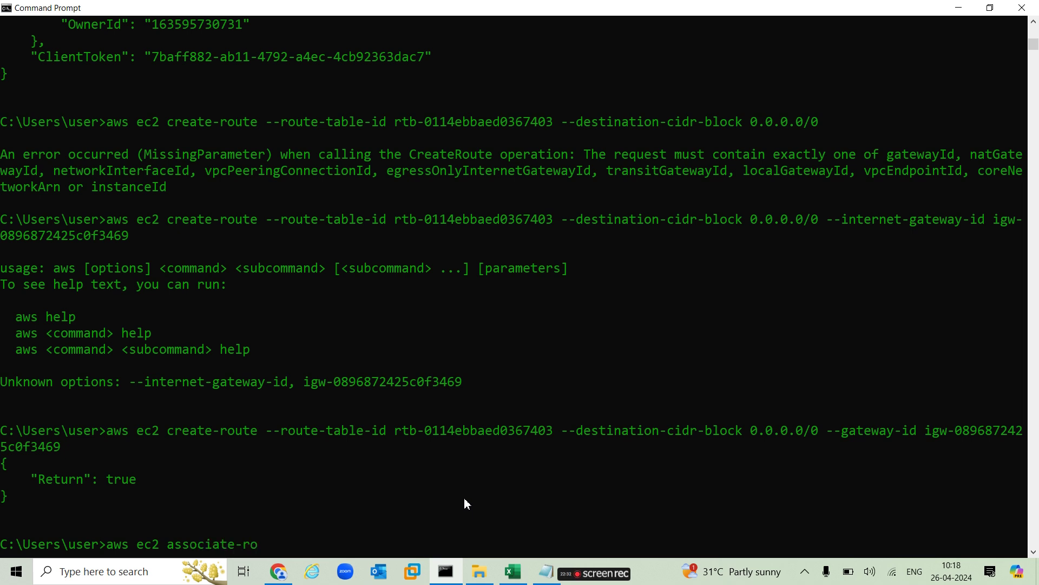
pyautogui.write('ute-t')
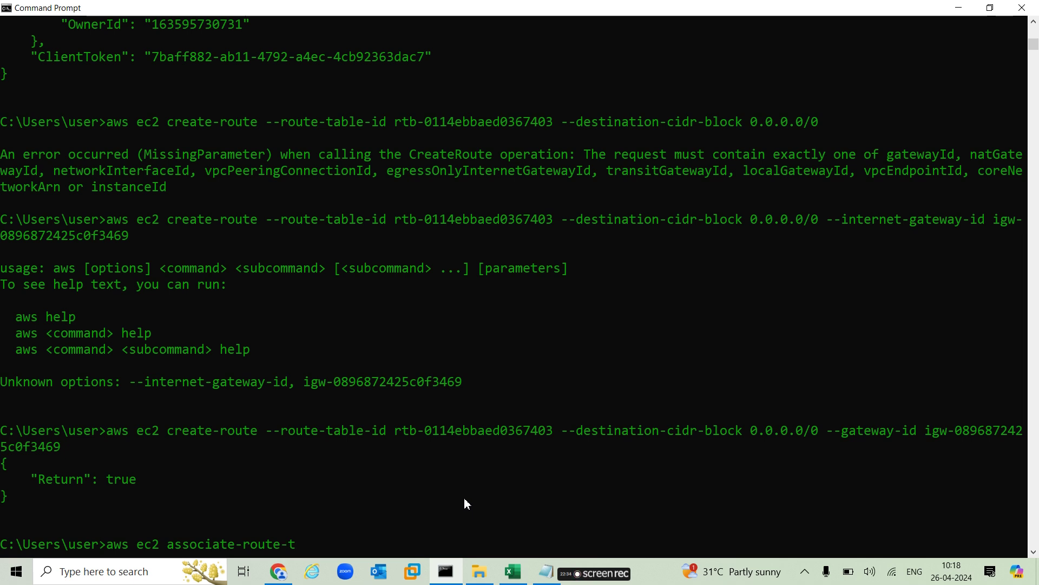
pyautogui.write('able')
pyautogui.click(269, 430)
pyautogui.moveTo(268, 429); pyautogui.dragTo(442, 430)
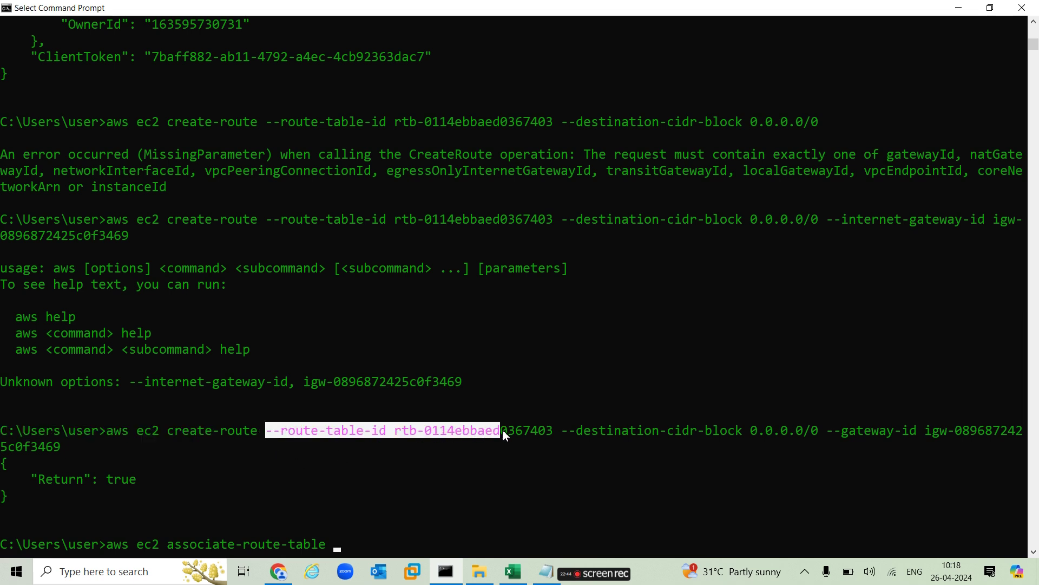
pyautogui.moveTo(529, 433); pyautogui.dragTo(551, 435)
pyautogui.press('super+c')
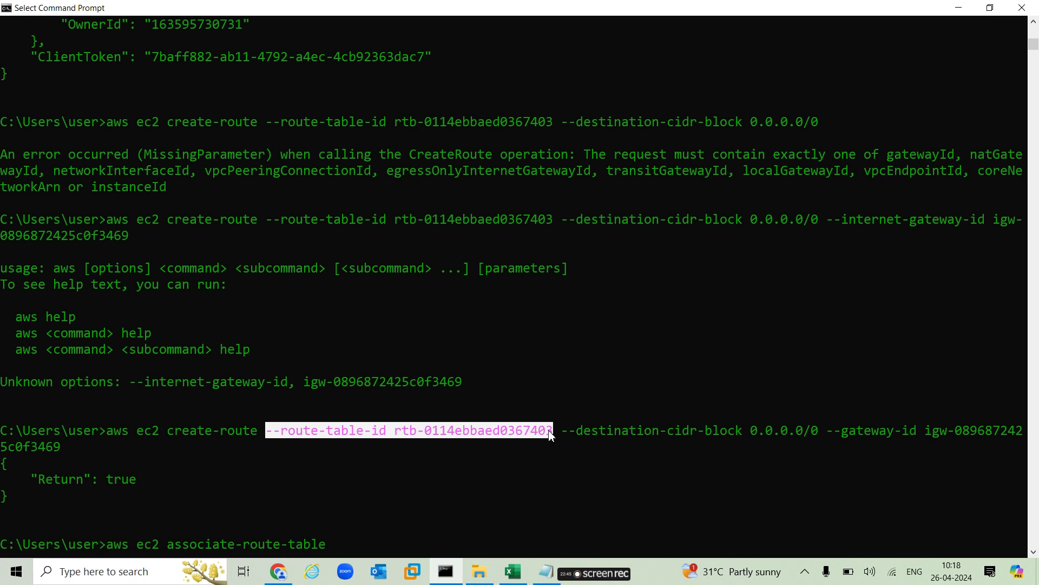
pyautogui.rightClick(551, 435)
pyautogui.click(342, 549)
pyautogui.rightClick(341, 549)
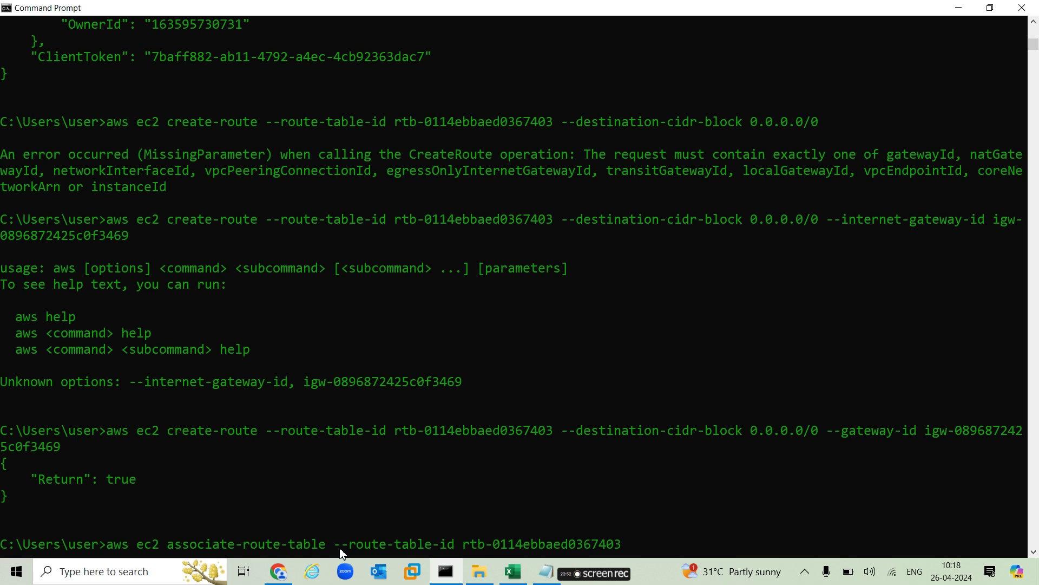
# - Add "--subnet-id subnet-0e76b61e89fdf6119" using the ID copied from Notepad and run the associate-route-table command
pyautogui.write('--subnet-id')
pyautogui.click(545, 577)
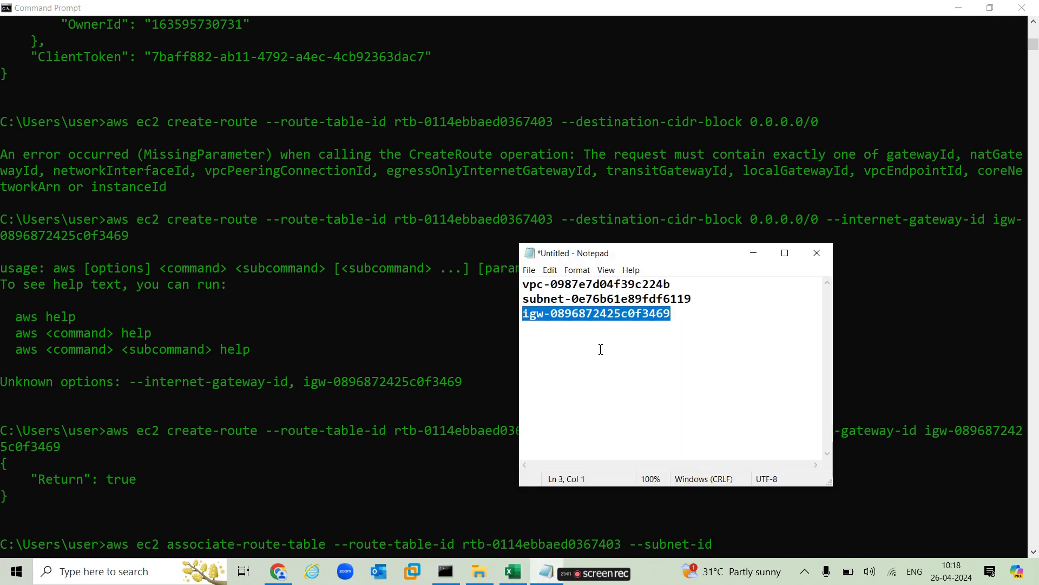
pyautogui.moveTo(708, 298); pyautogui.dragTo(524, 300)
pyautogui.hotkey('ctrl', 'c')
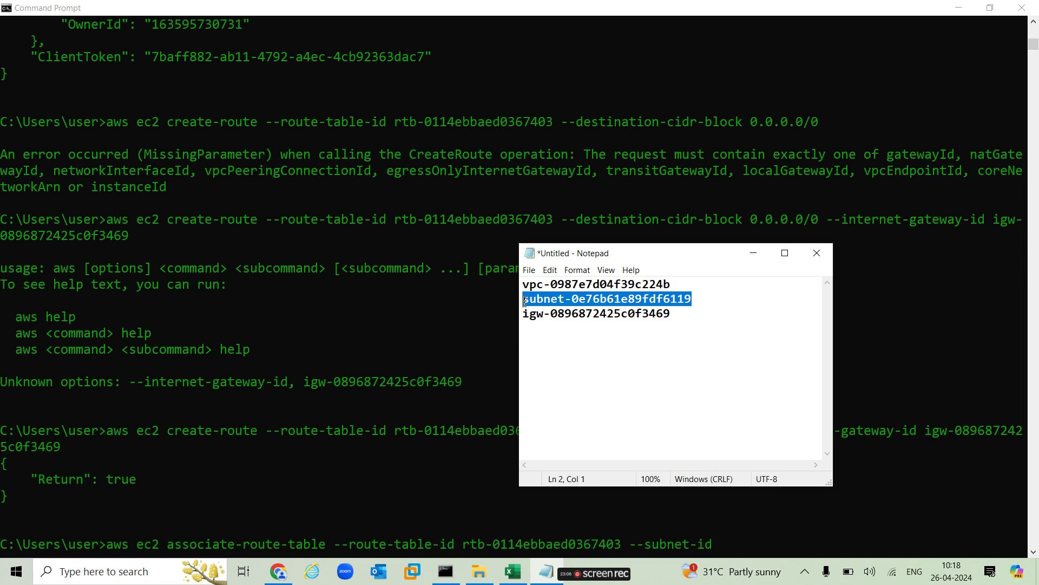
pyautogui.click(754, 253)
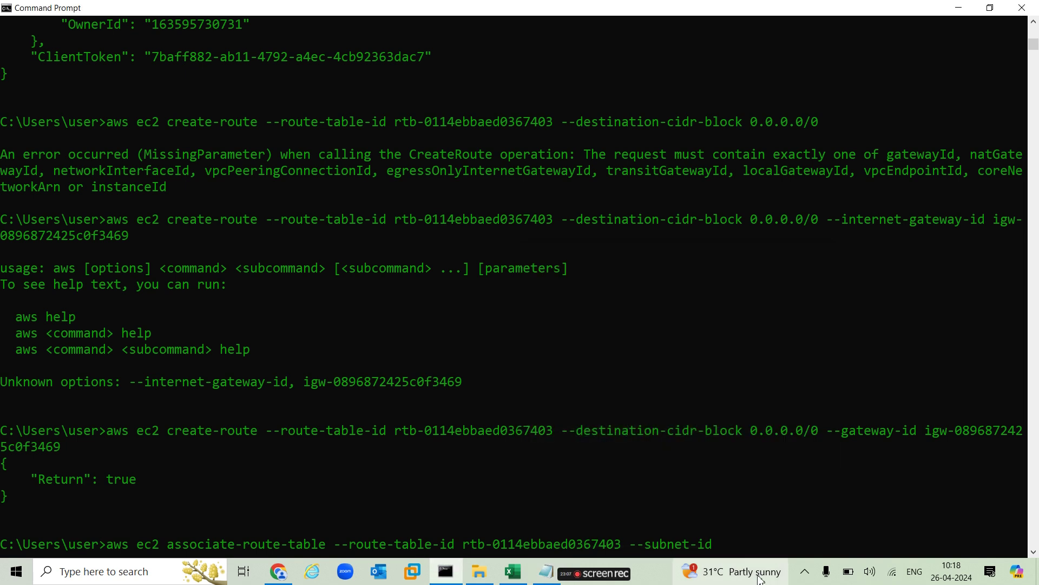
pyautogui.click(739, 544)
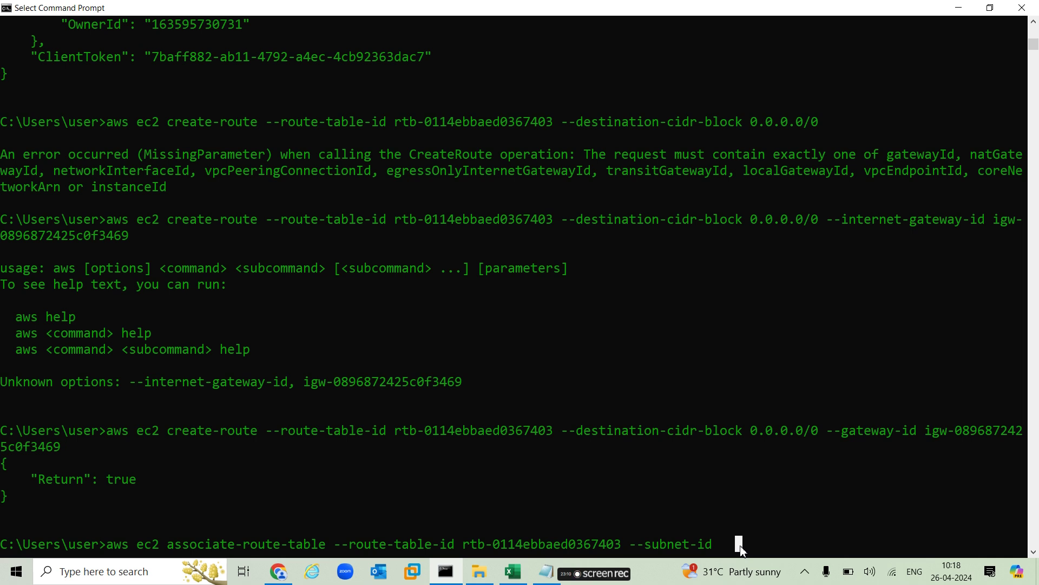
pyautogui.hotkey('ctrl', 'v')
pyautogui.press('Return')
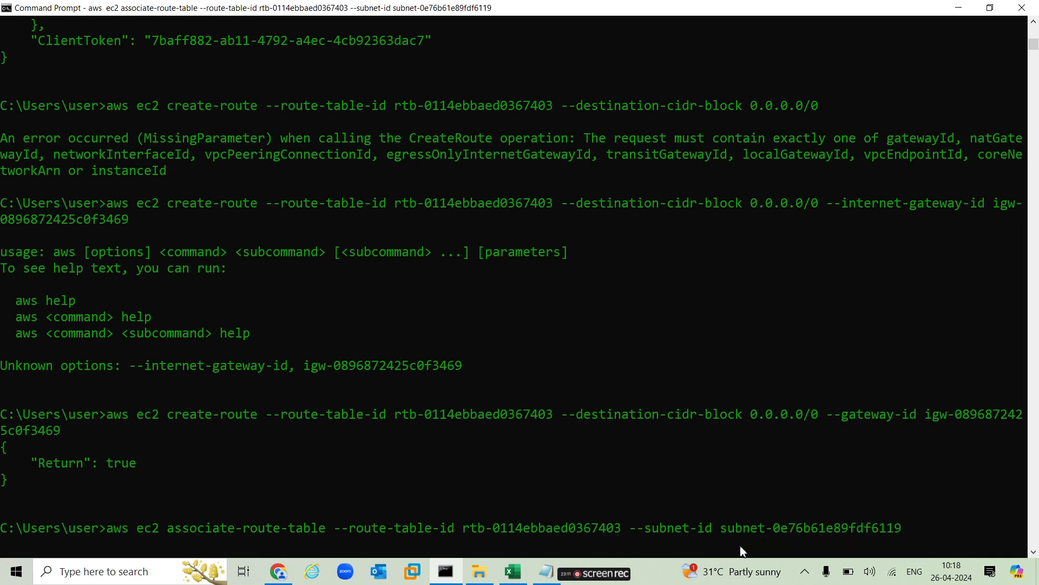